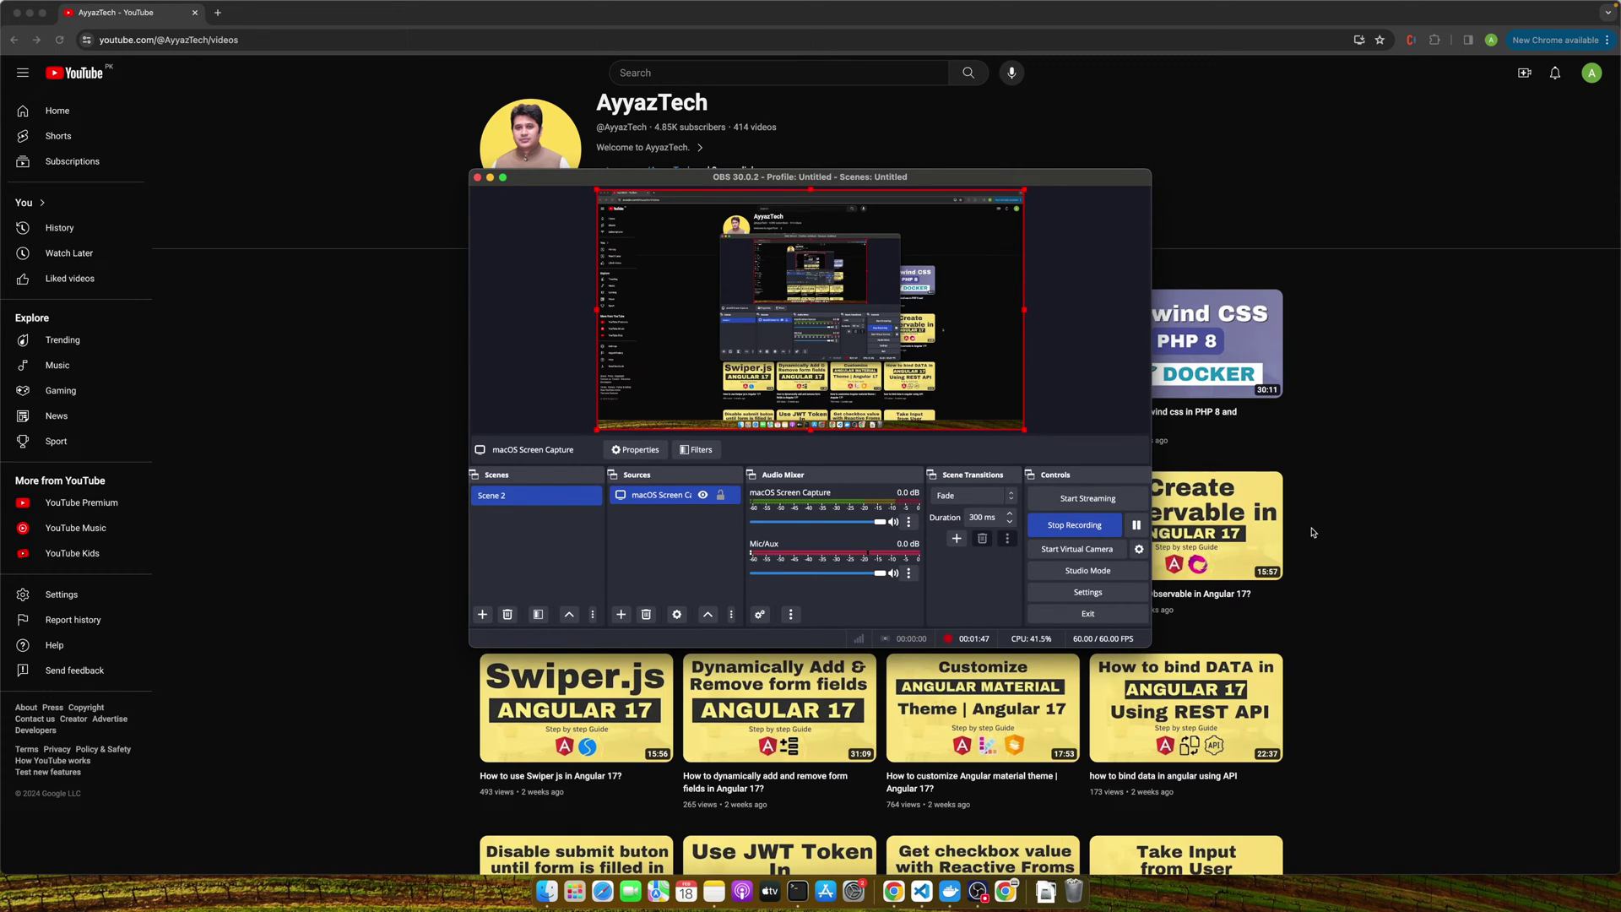
Create a new React app named test with npx create-react-app test.
left_click(800, 892)
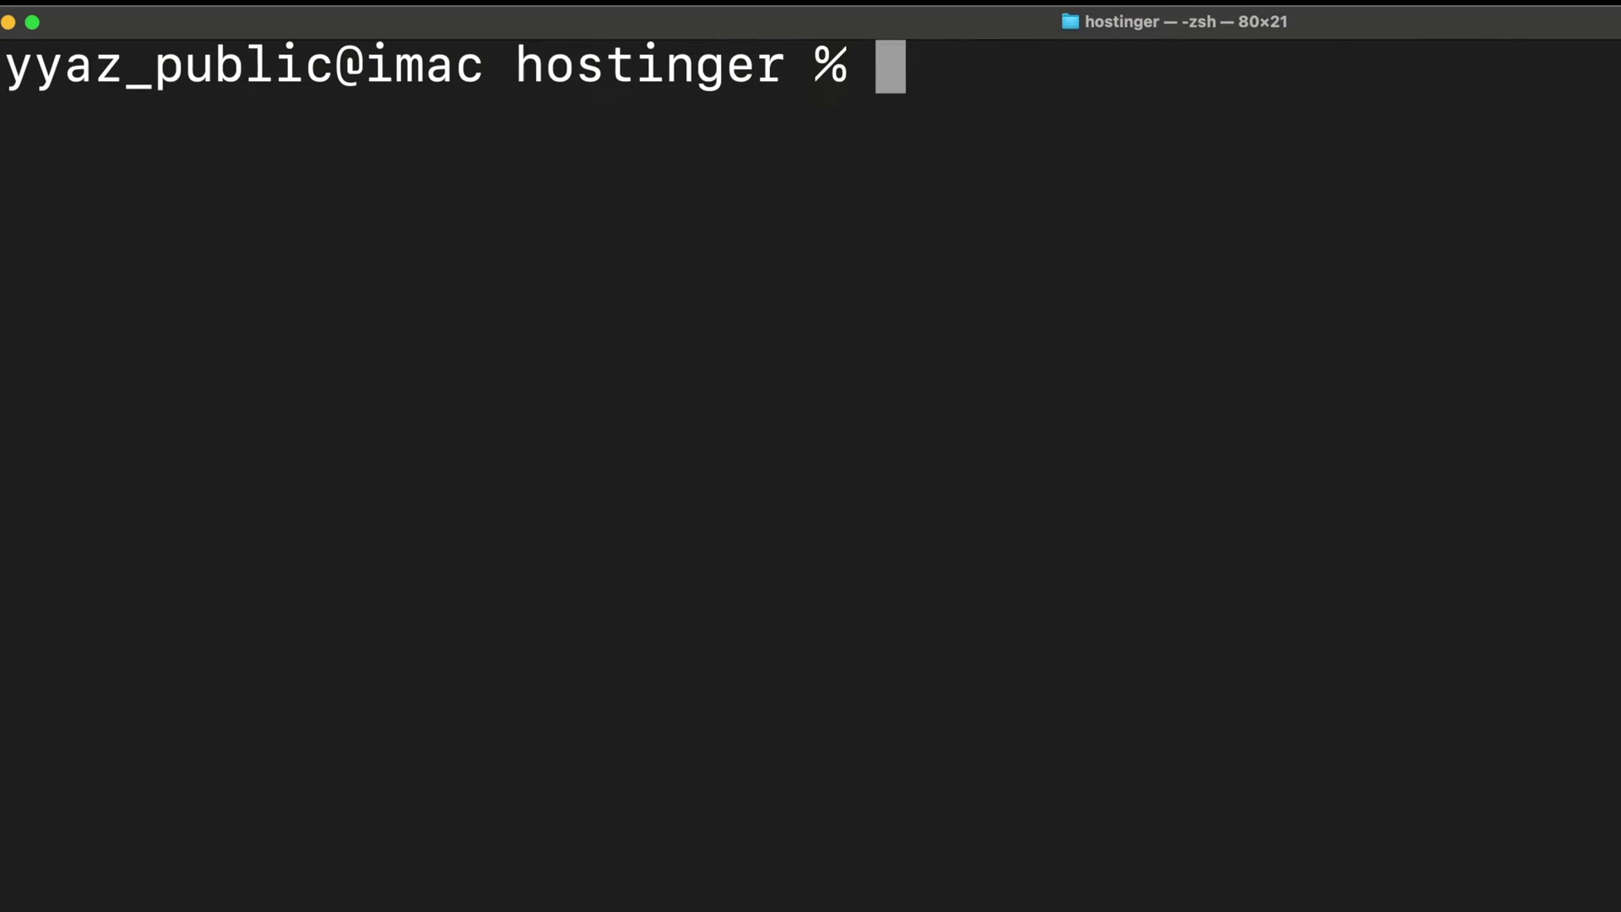
type("npx create-re")
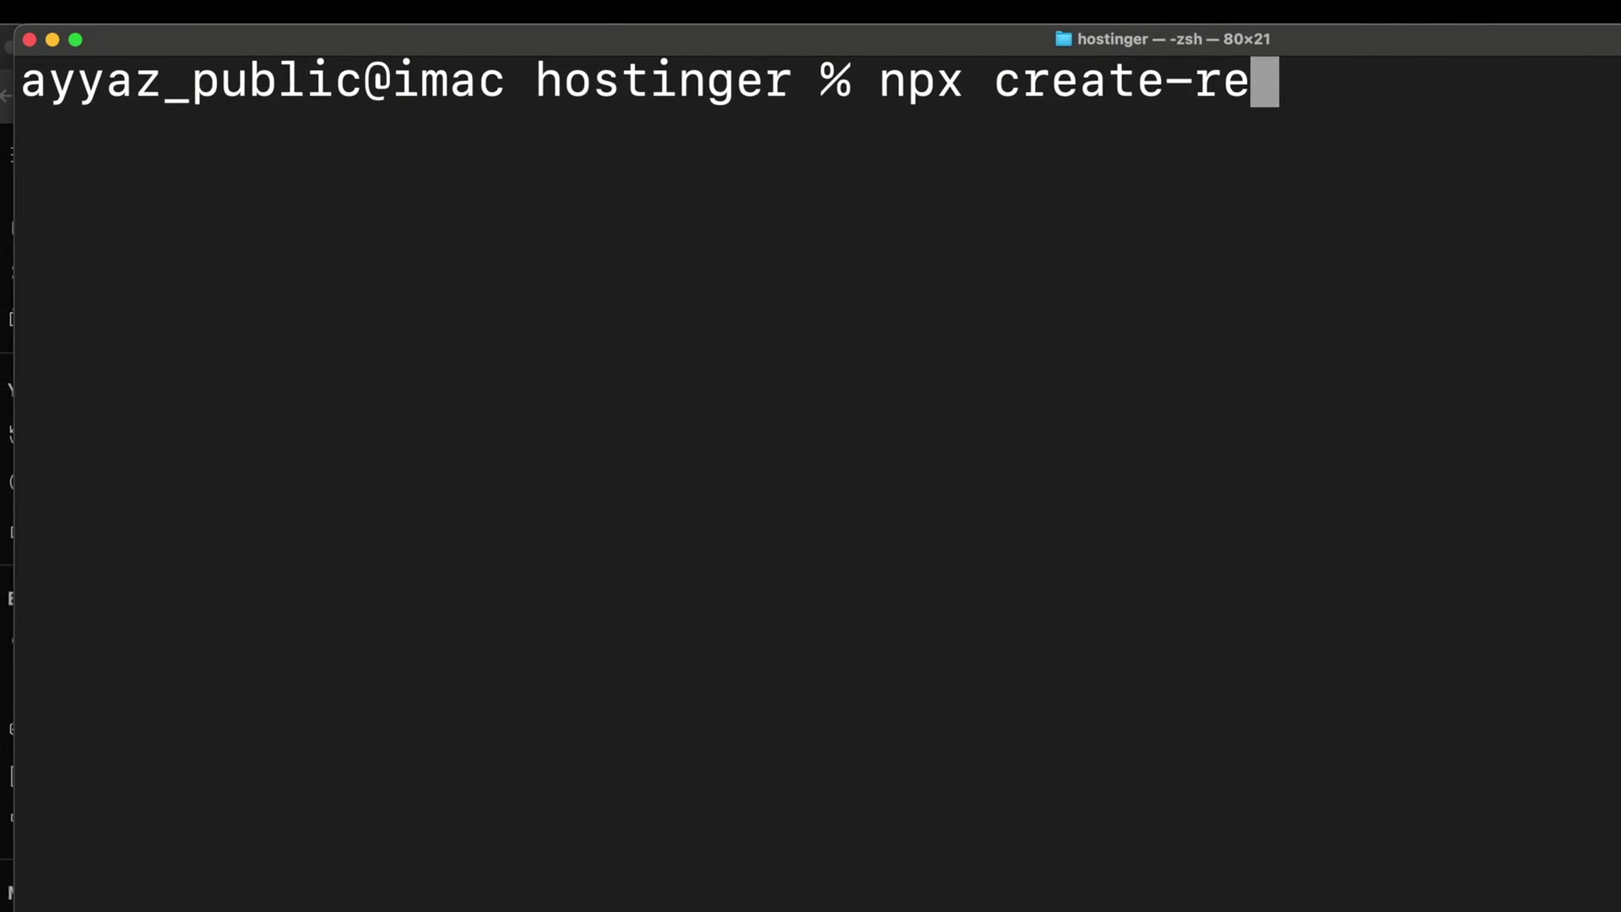
type("act-app")
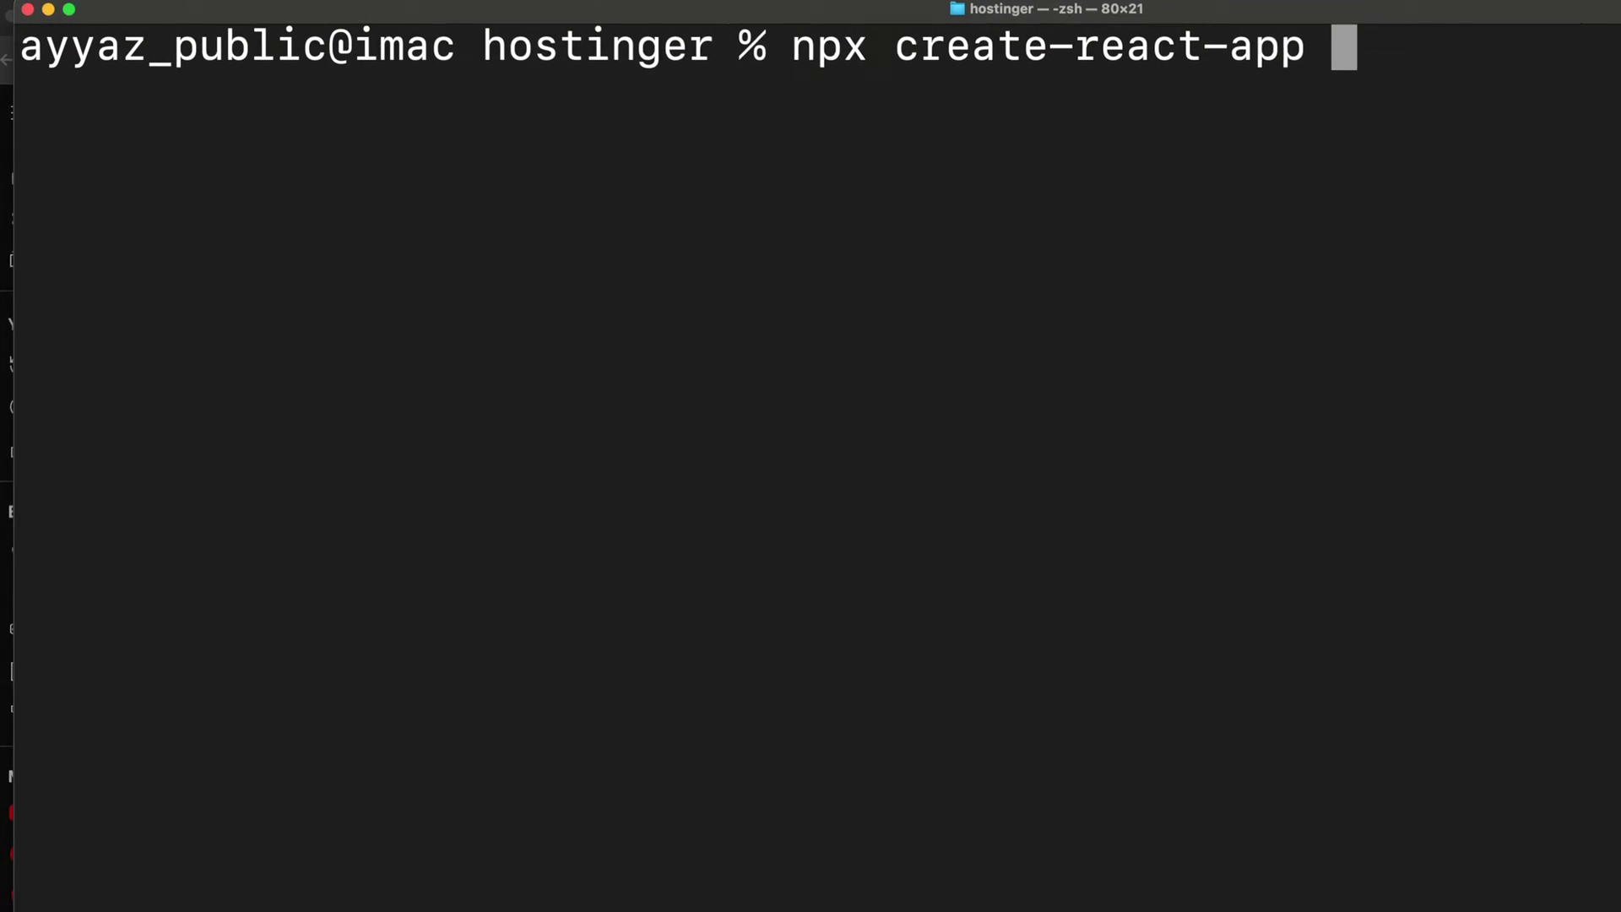
type(" test")
key("Return")
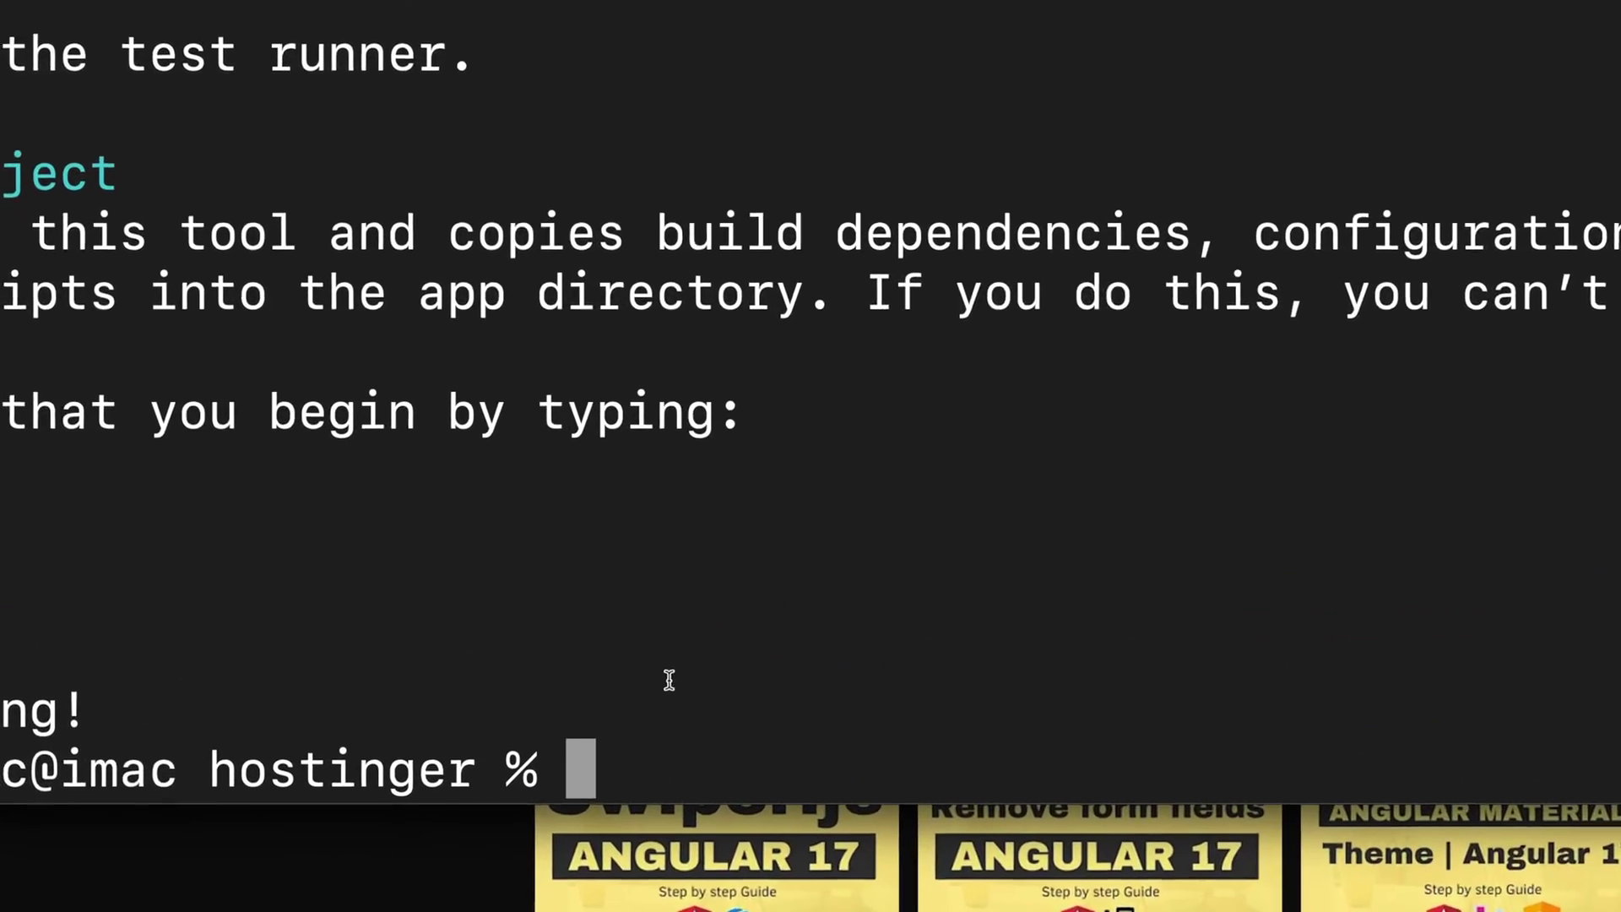
Move into the test folder and open it in VS Code with code.
type("cd test")
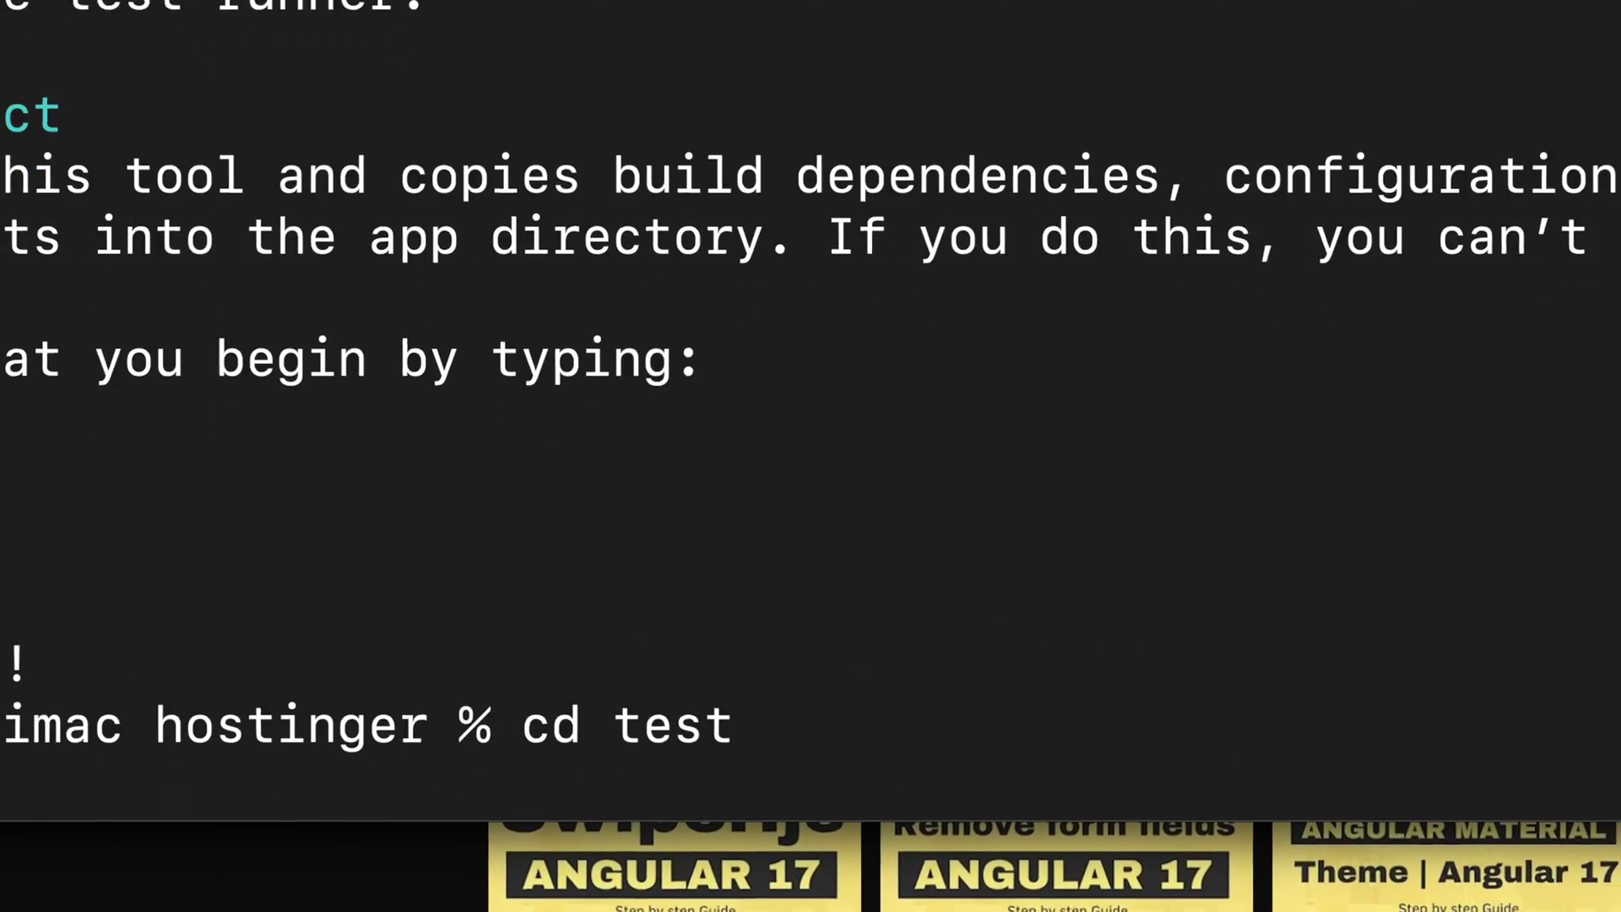
key("Return")
type("cod")
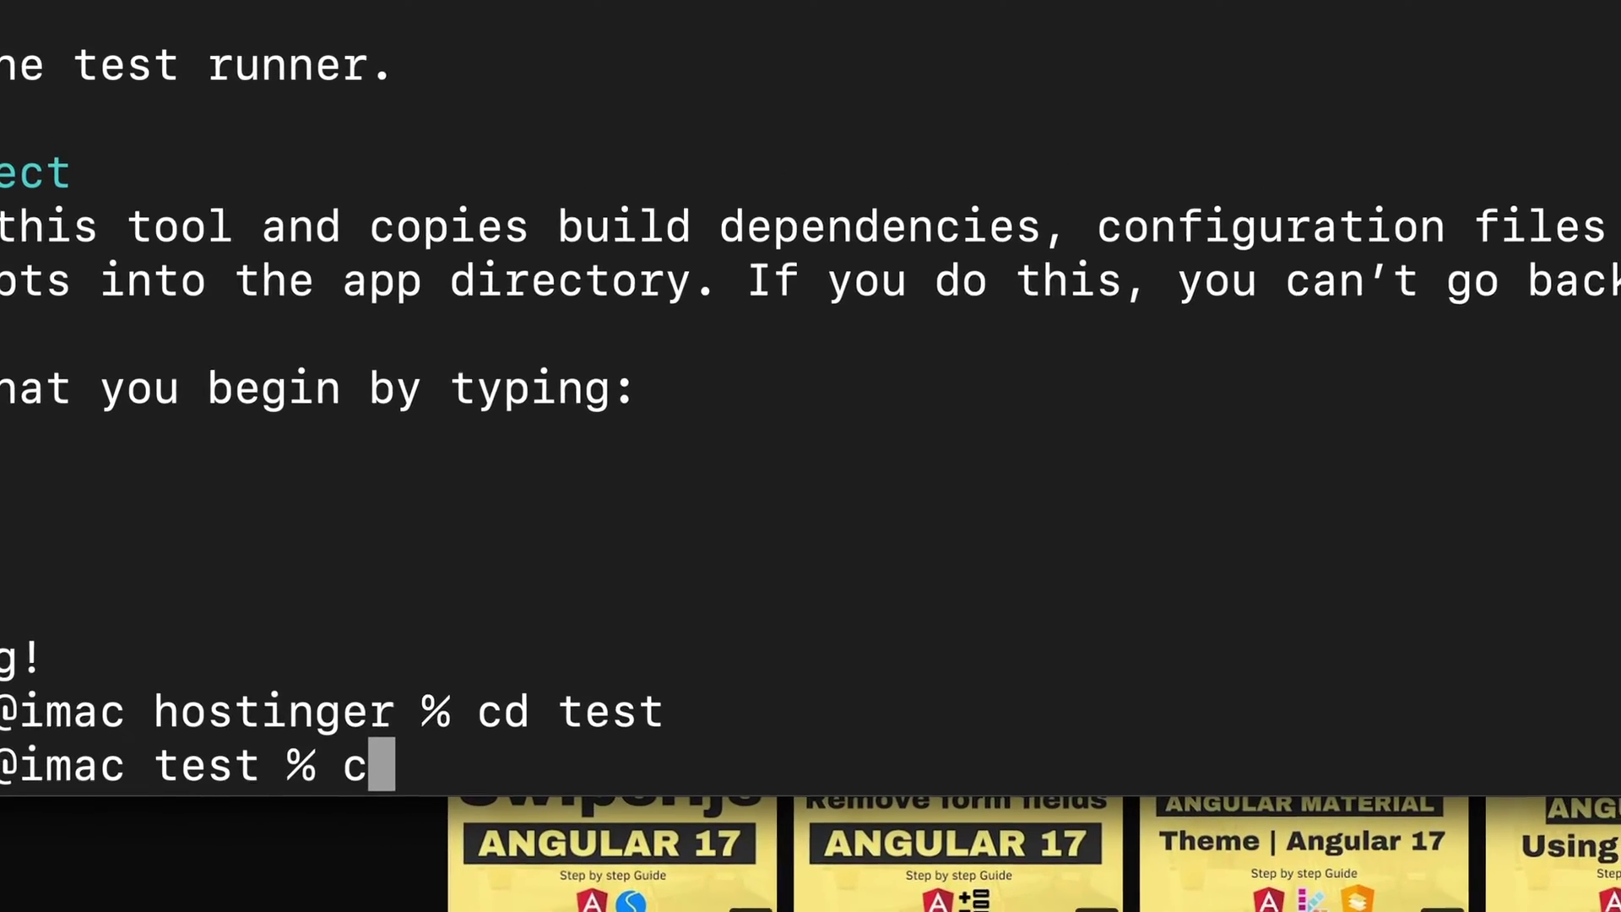
type("e .")
In maximised VS Code, clear the terminal, run npm run build, and expand the build folder.
key("Return")
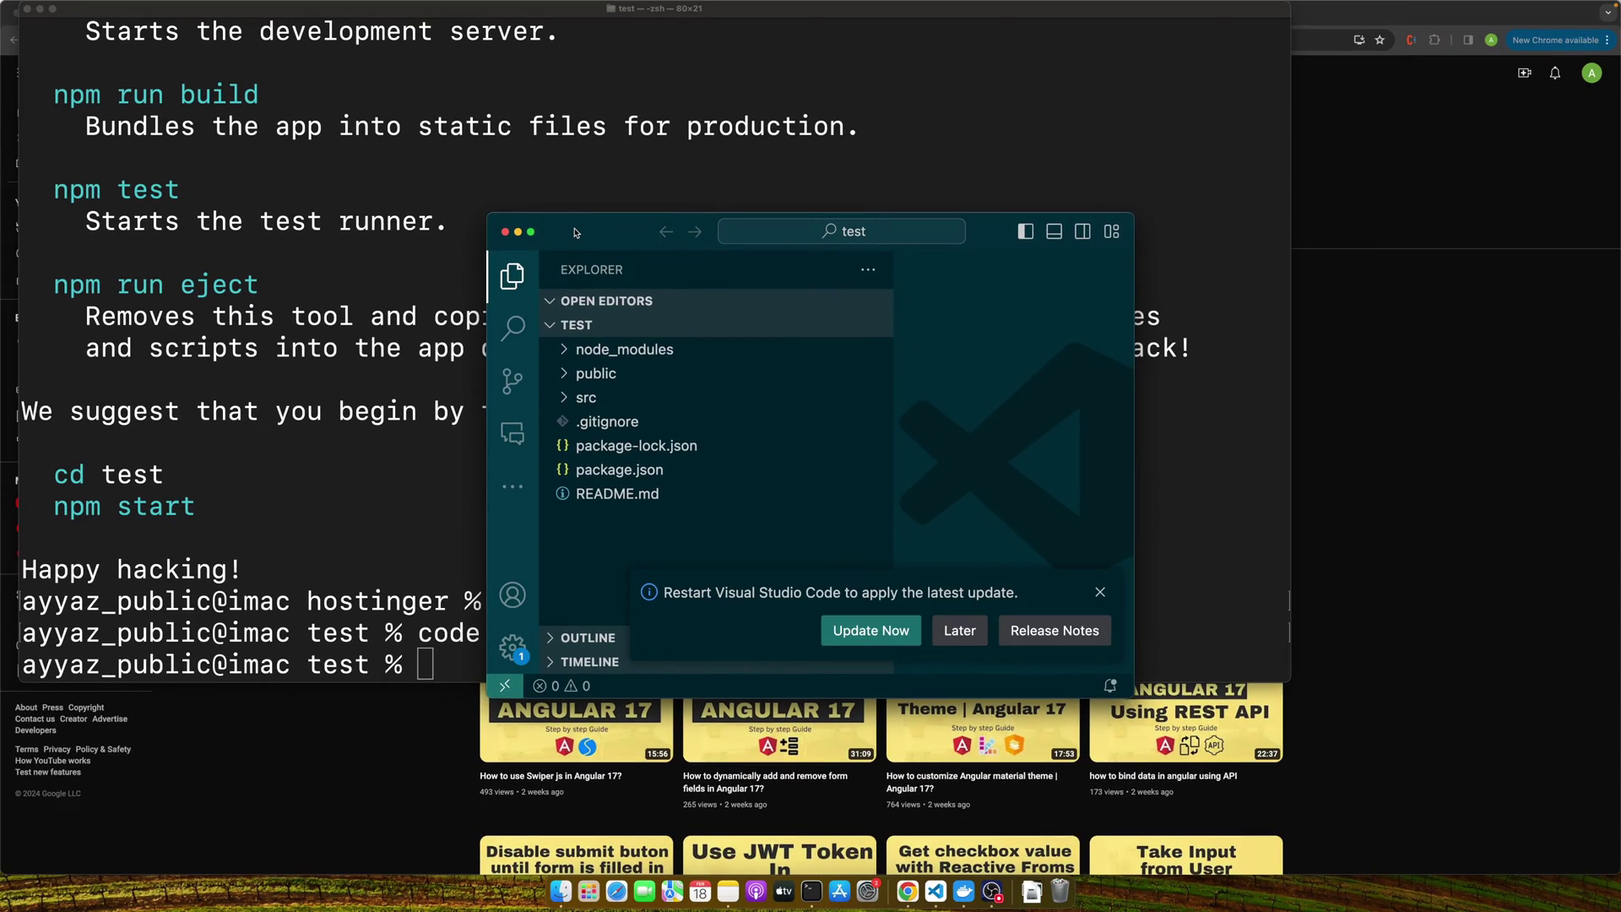
double_click(574, 222)
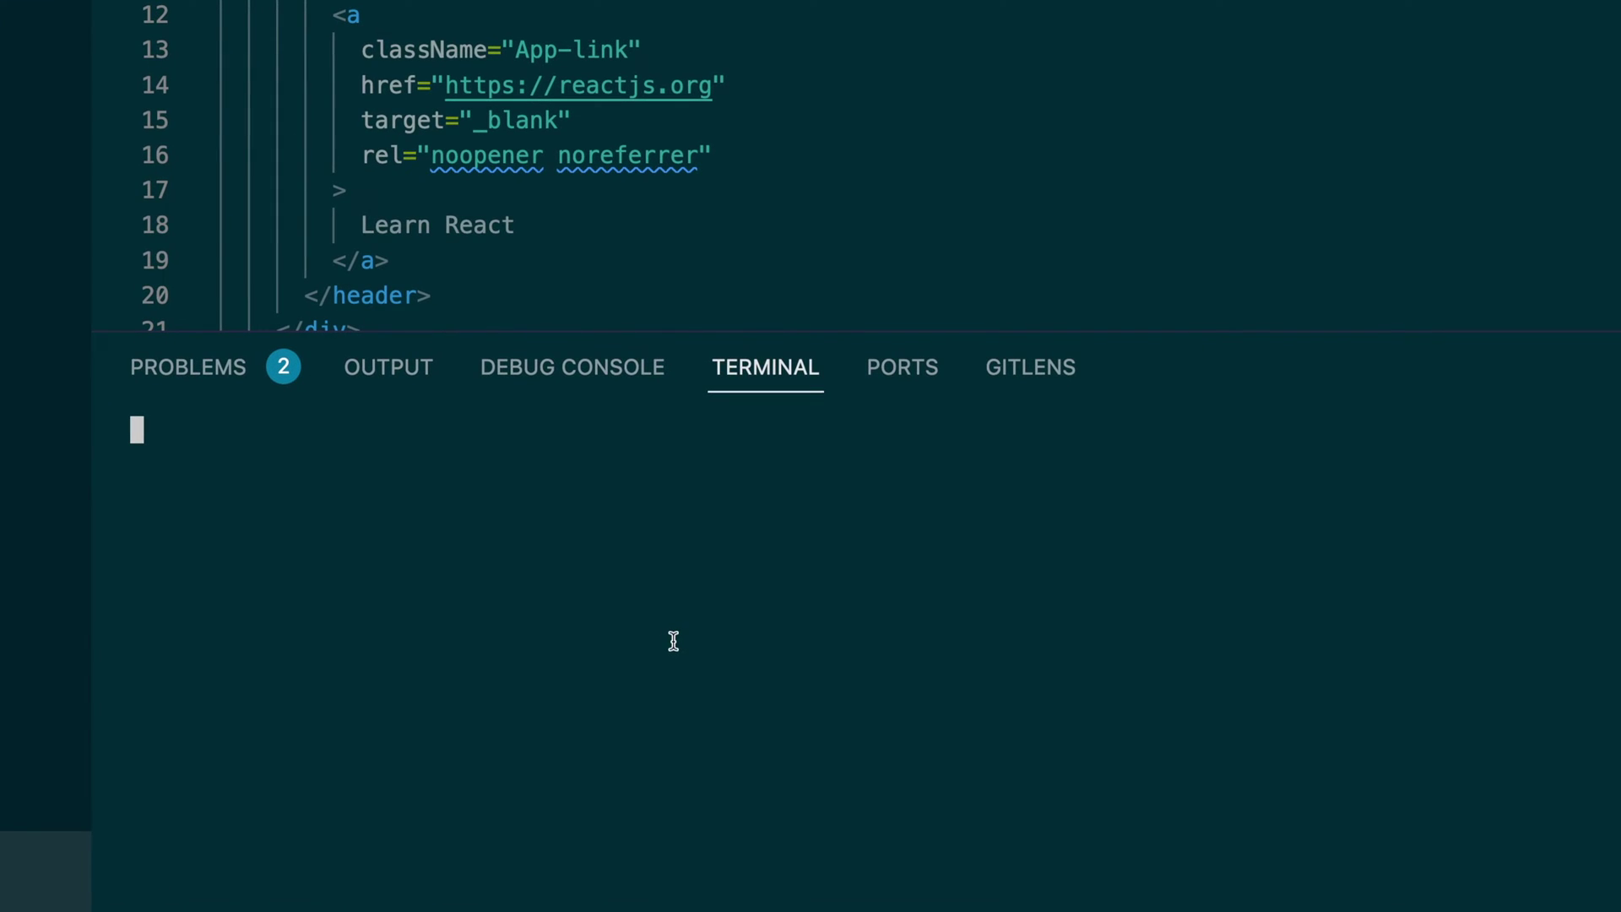
type("clear")
key("Return")
type("npm ru")
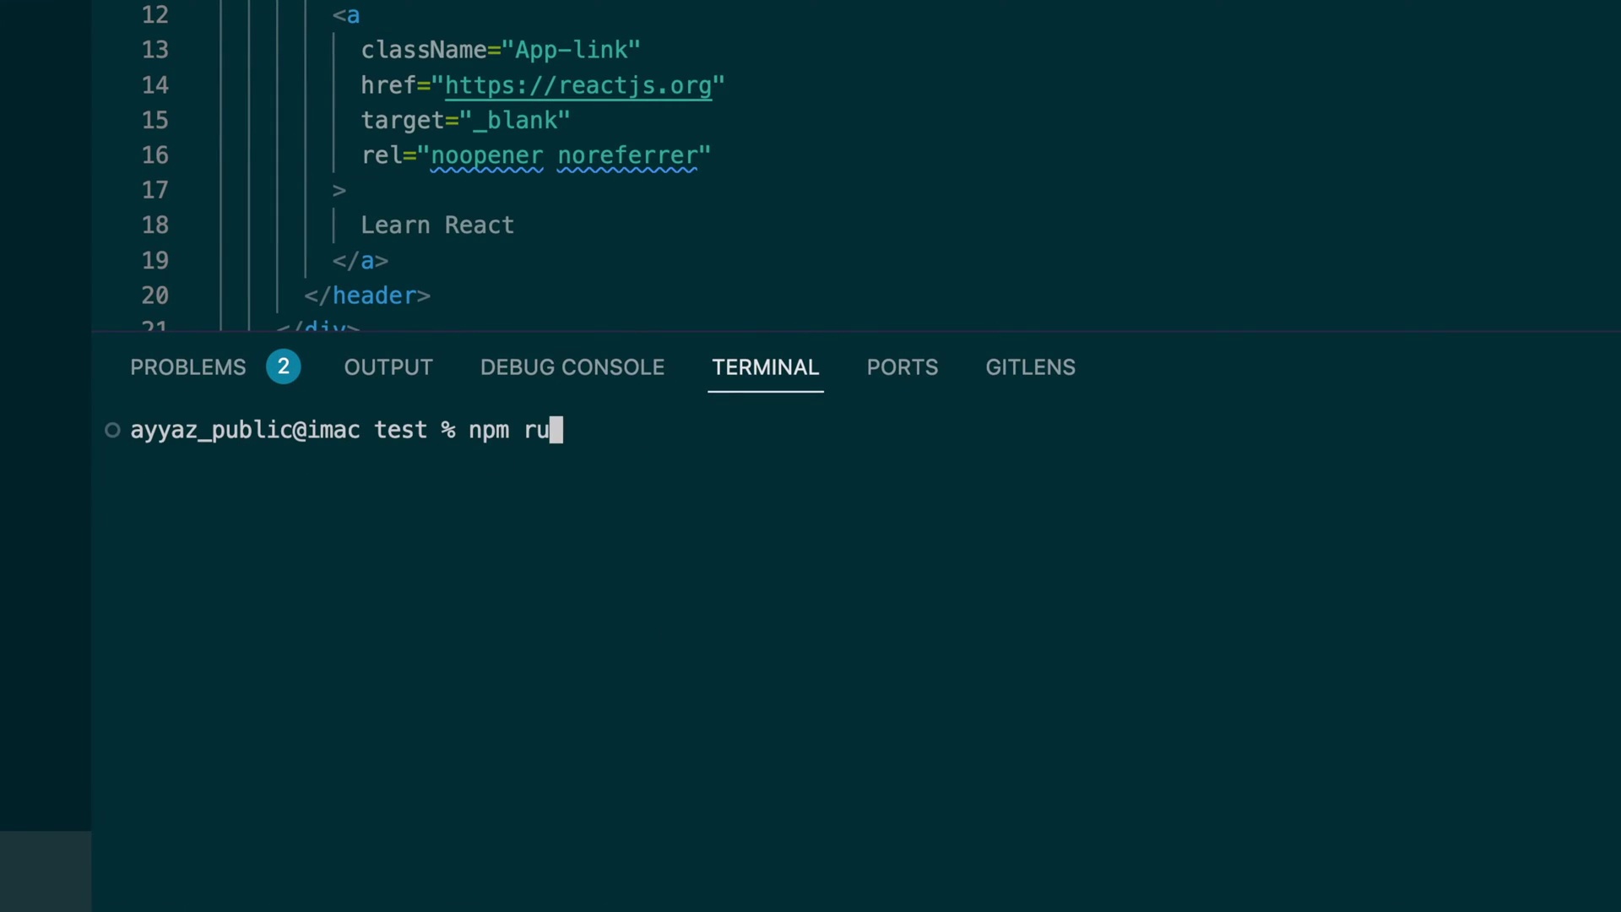
type("n build")
key("Return")
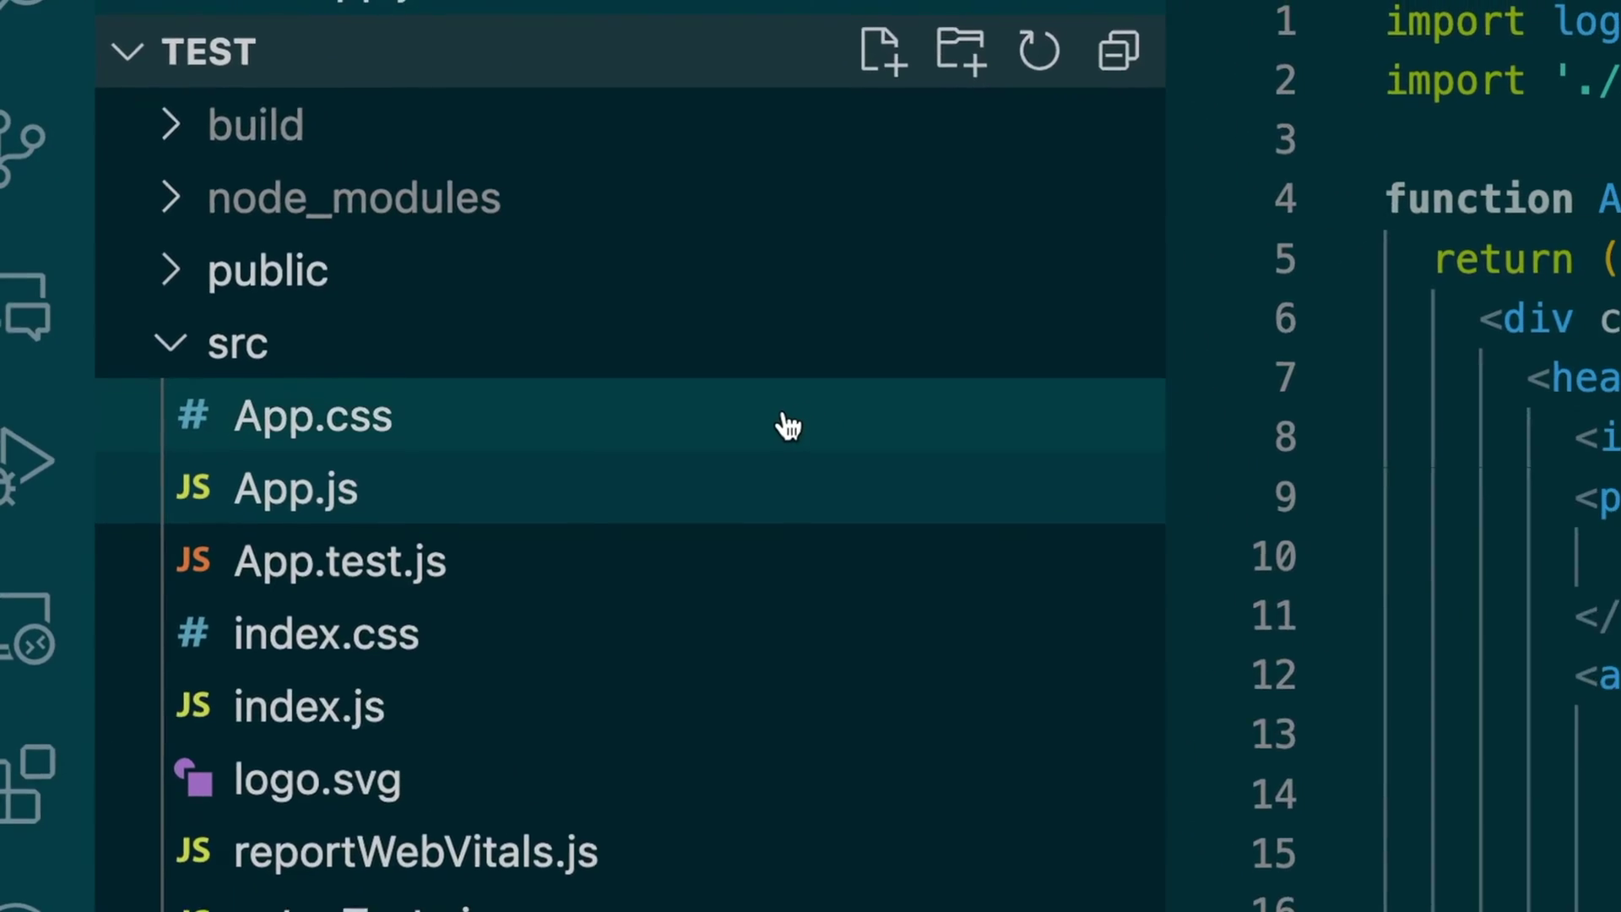
left_click(370, 157)
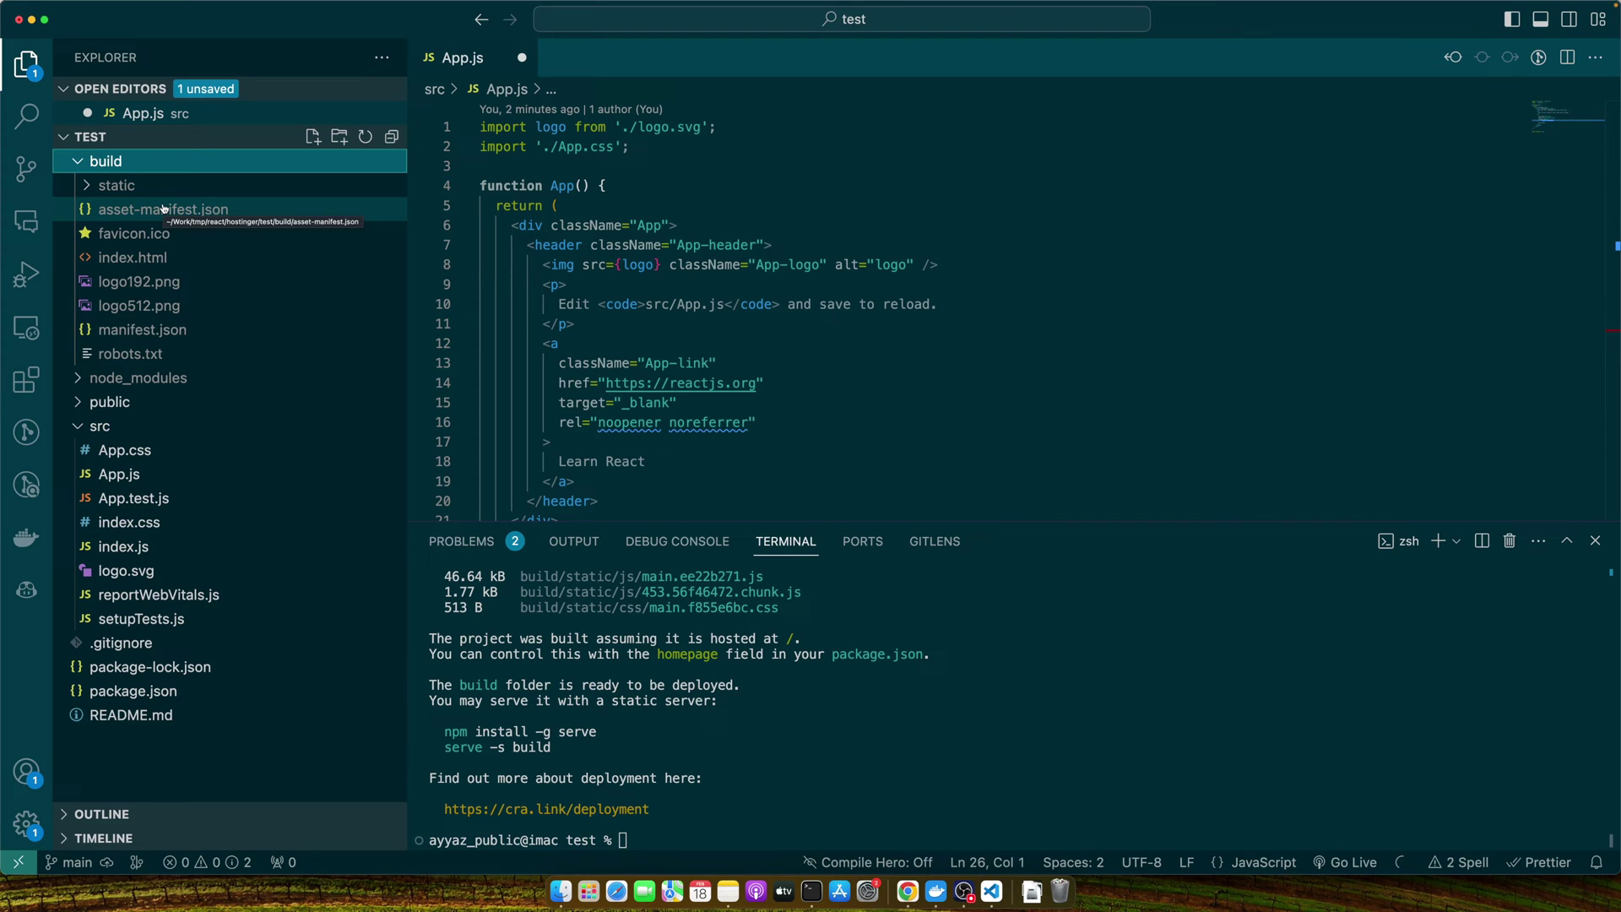
Go to hPanel's Domains > Subdomains page for the u-rl.me website.
left_click(908, 893)
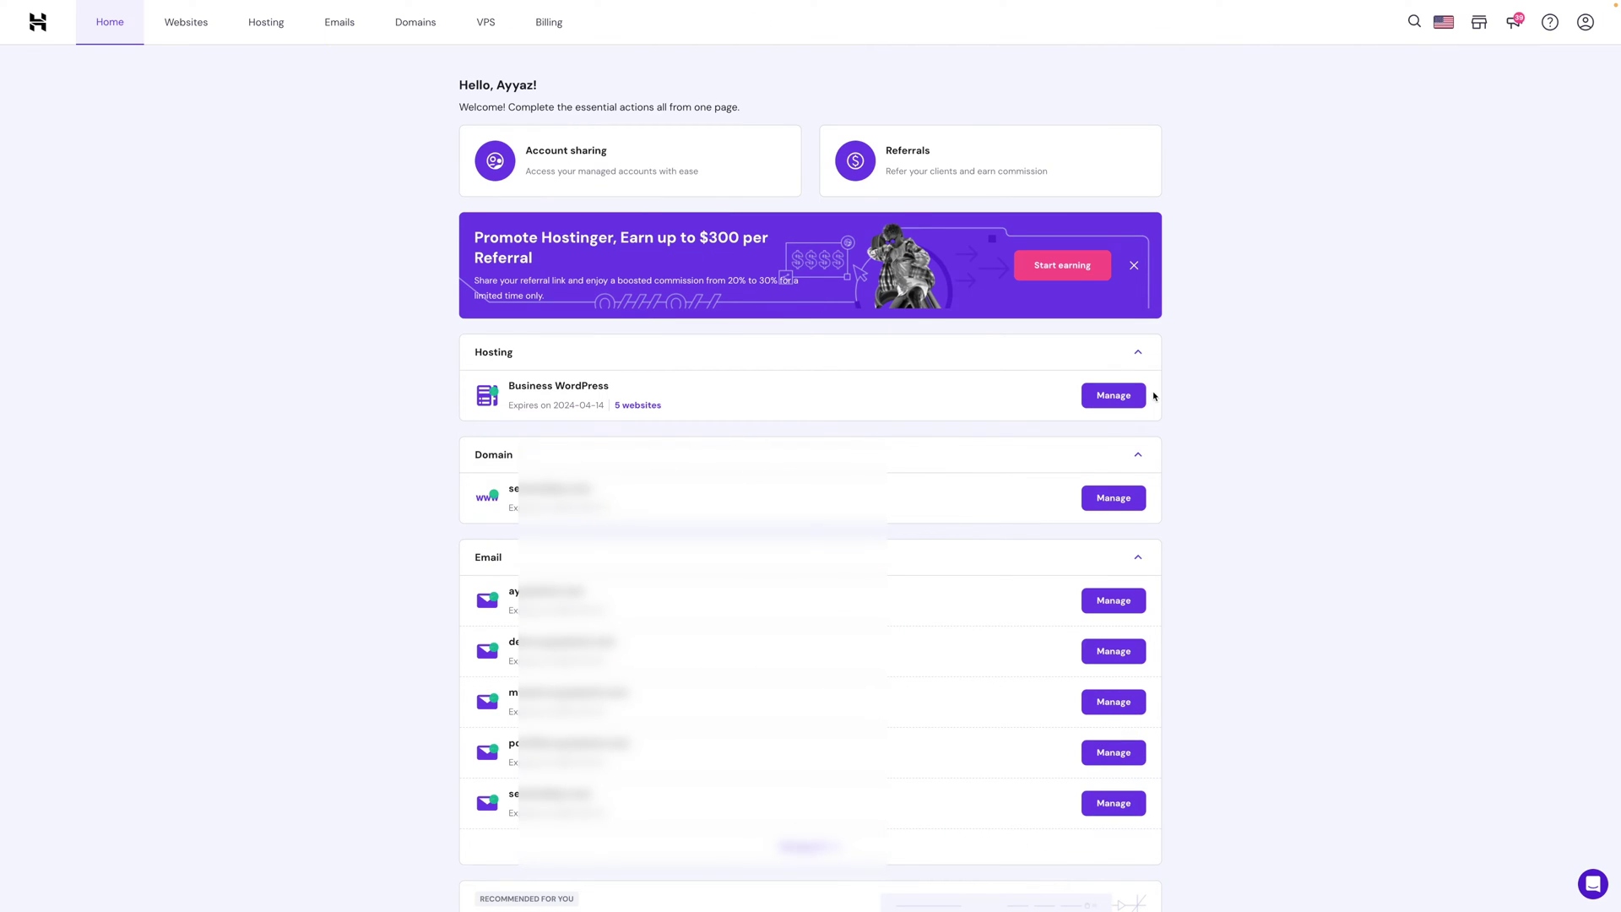
left_click(1114, 396)
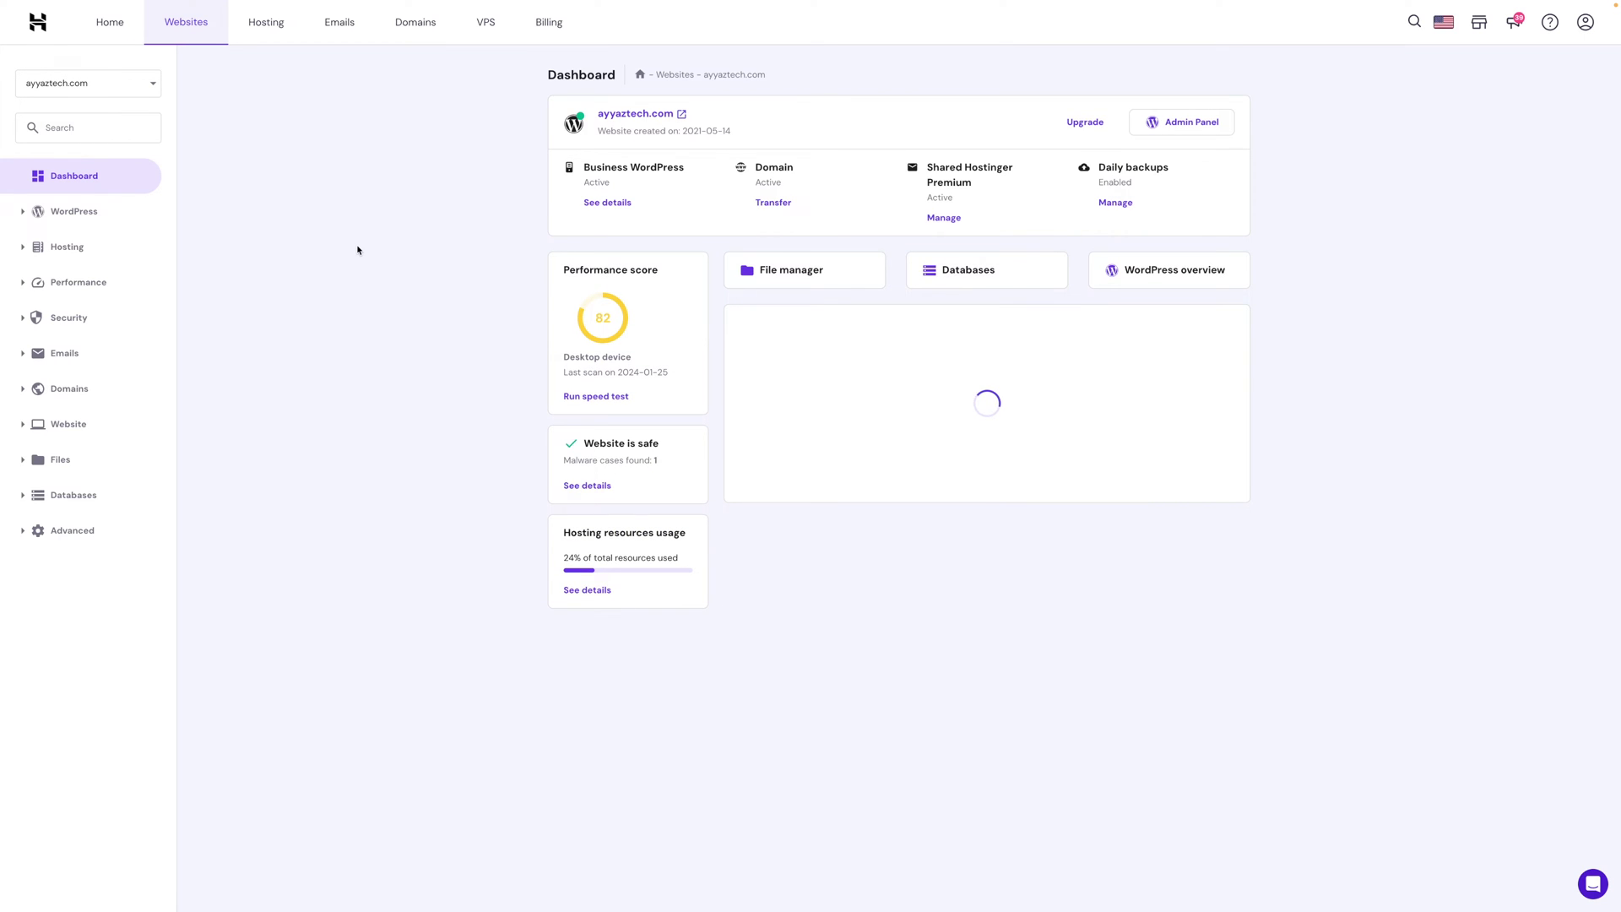
left_click(68, 390)
left_click(76, 444)
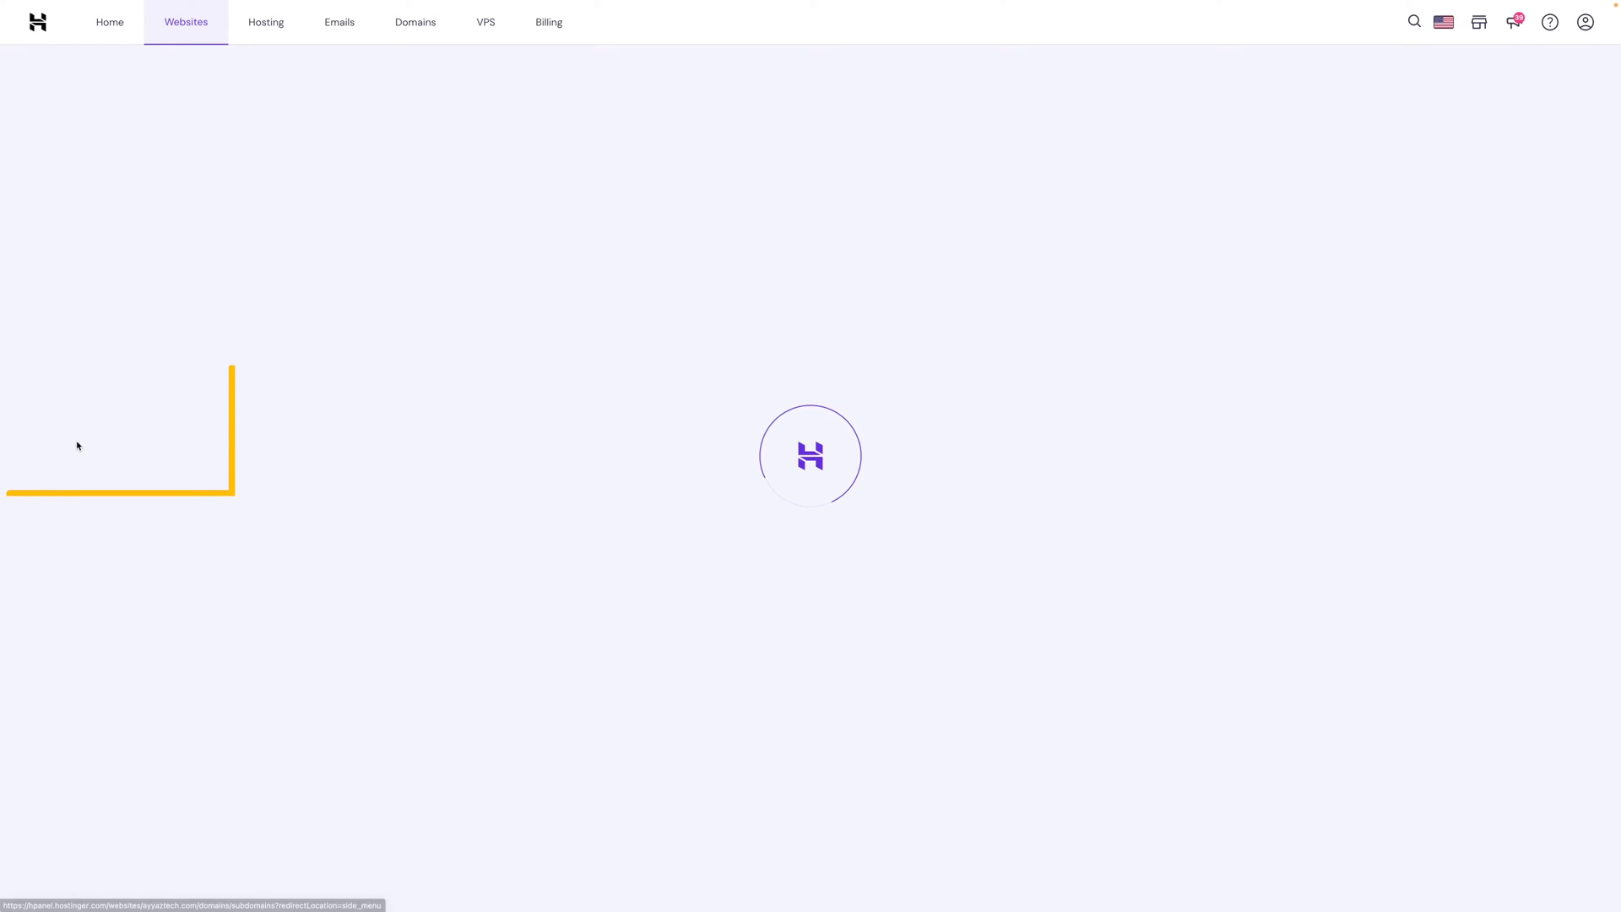
left_click(93, 82)
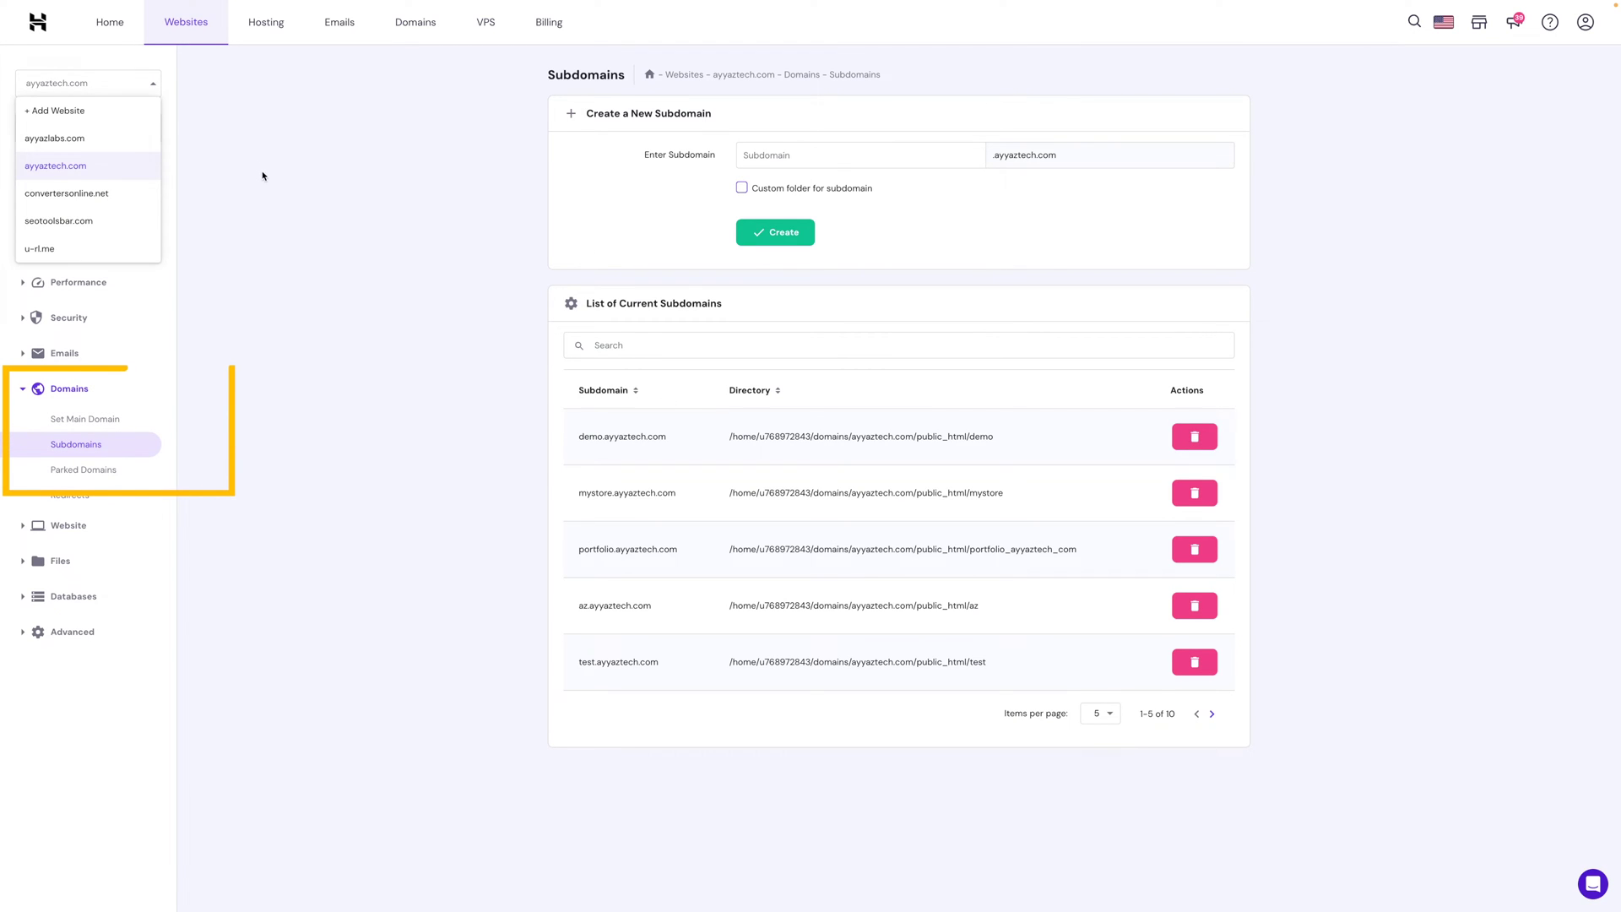
left_click(107, 87)
left_click(107, 88)
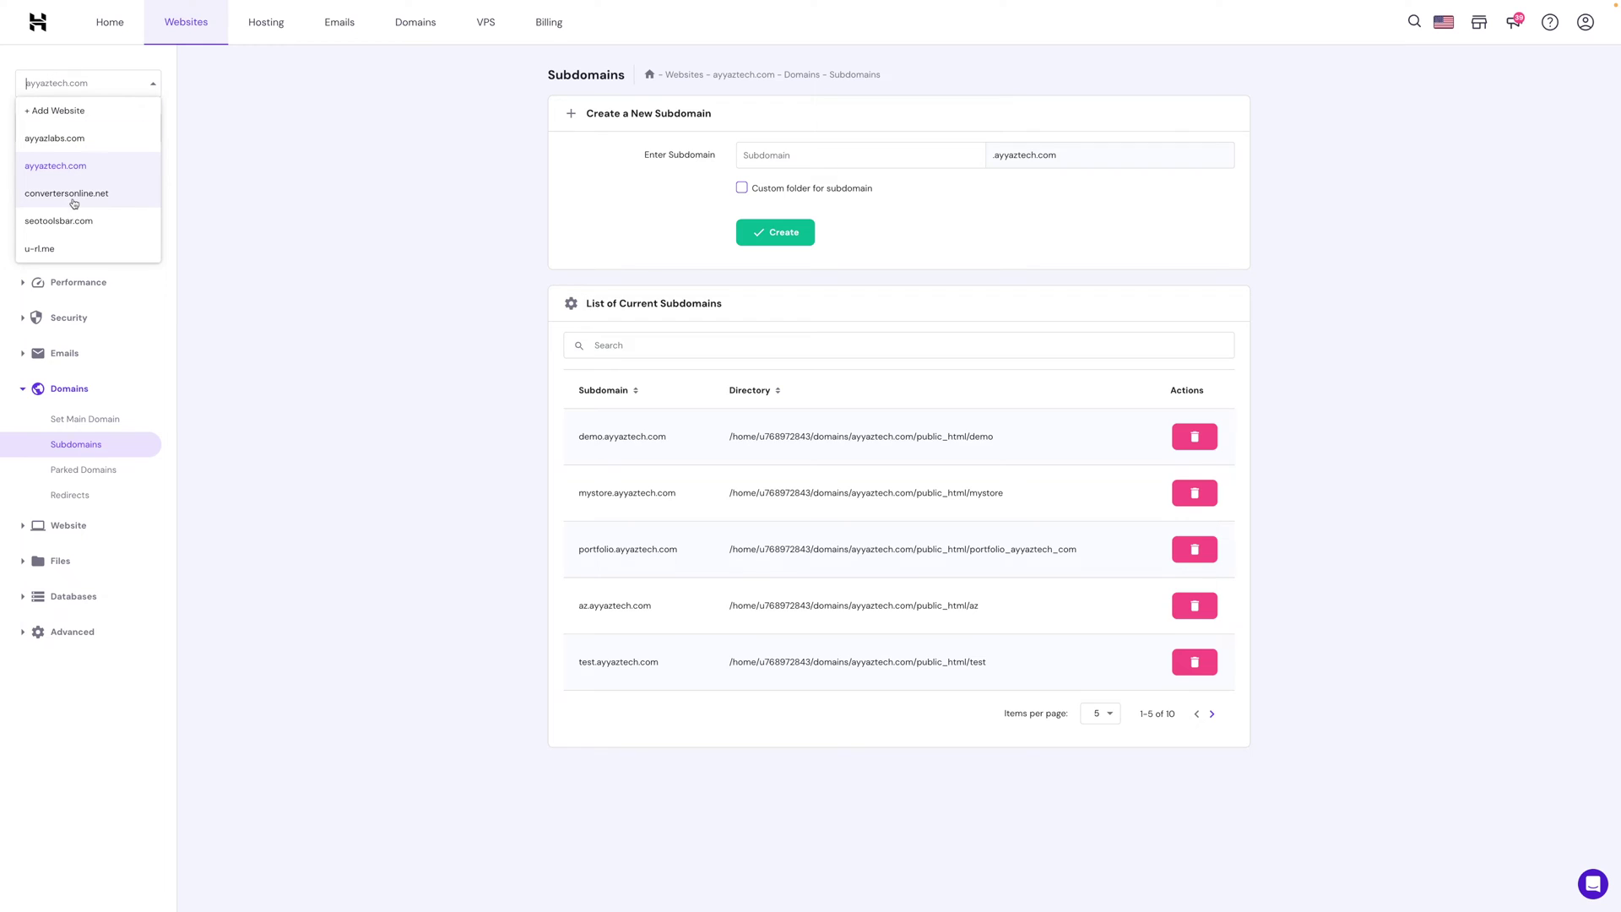
left_click(48, 248)
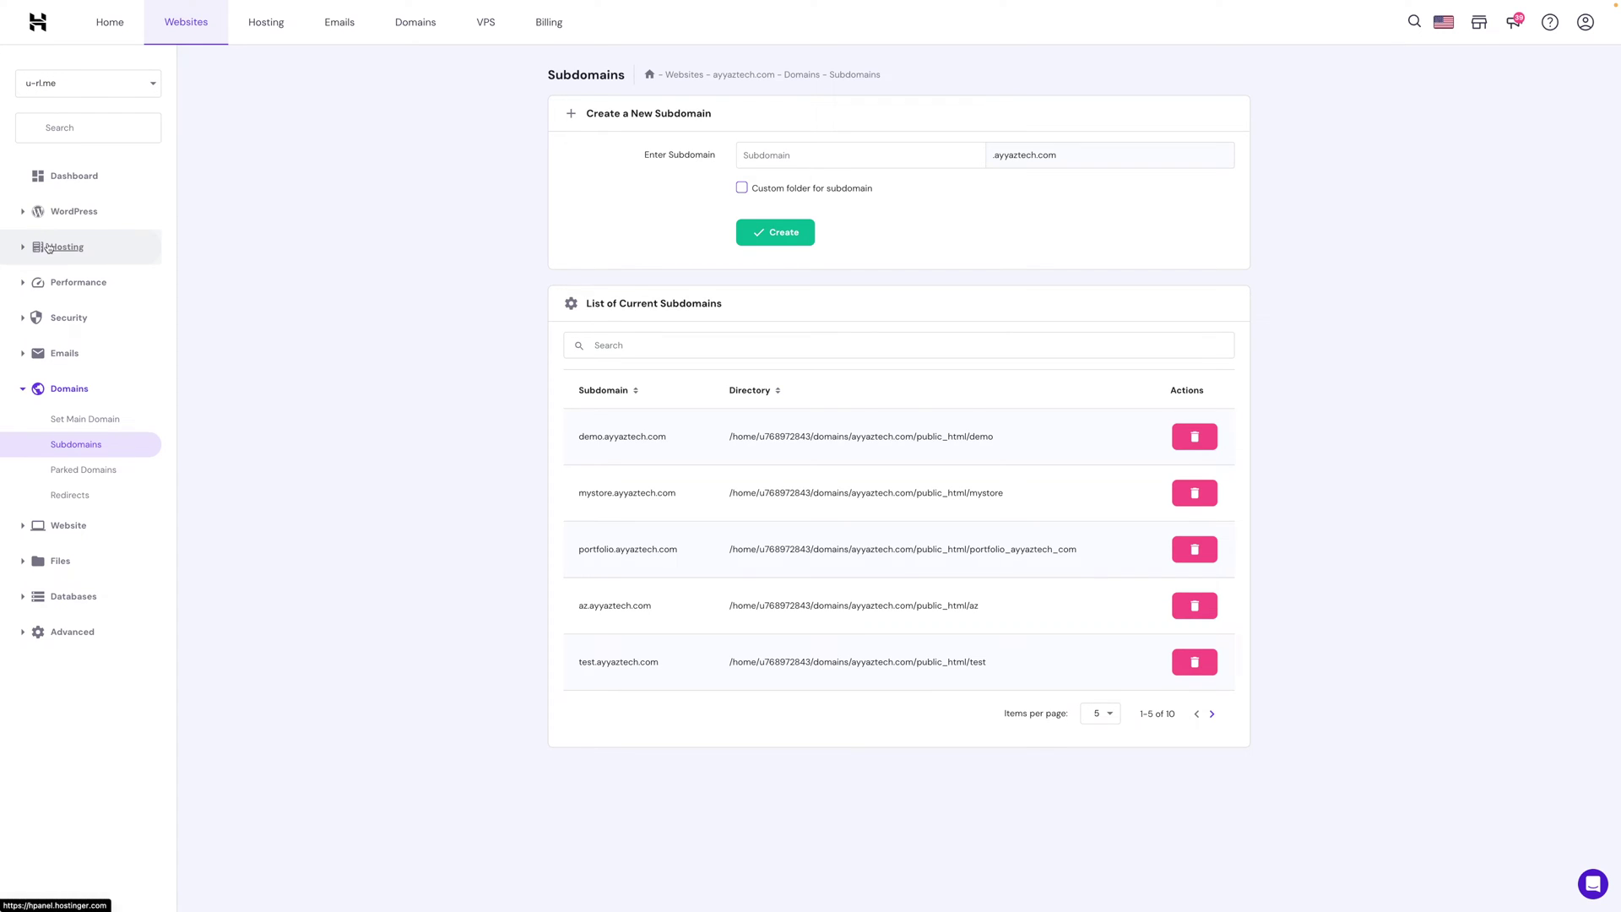
Create the subdomain reactapp.u-rl.me.
left_click(800, 155)
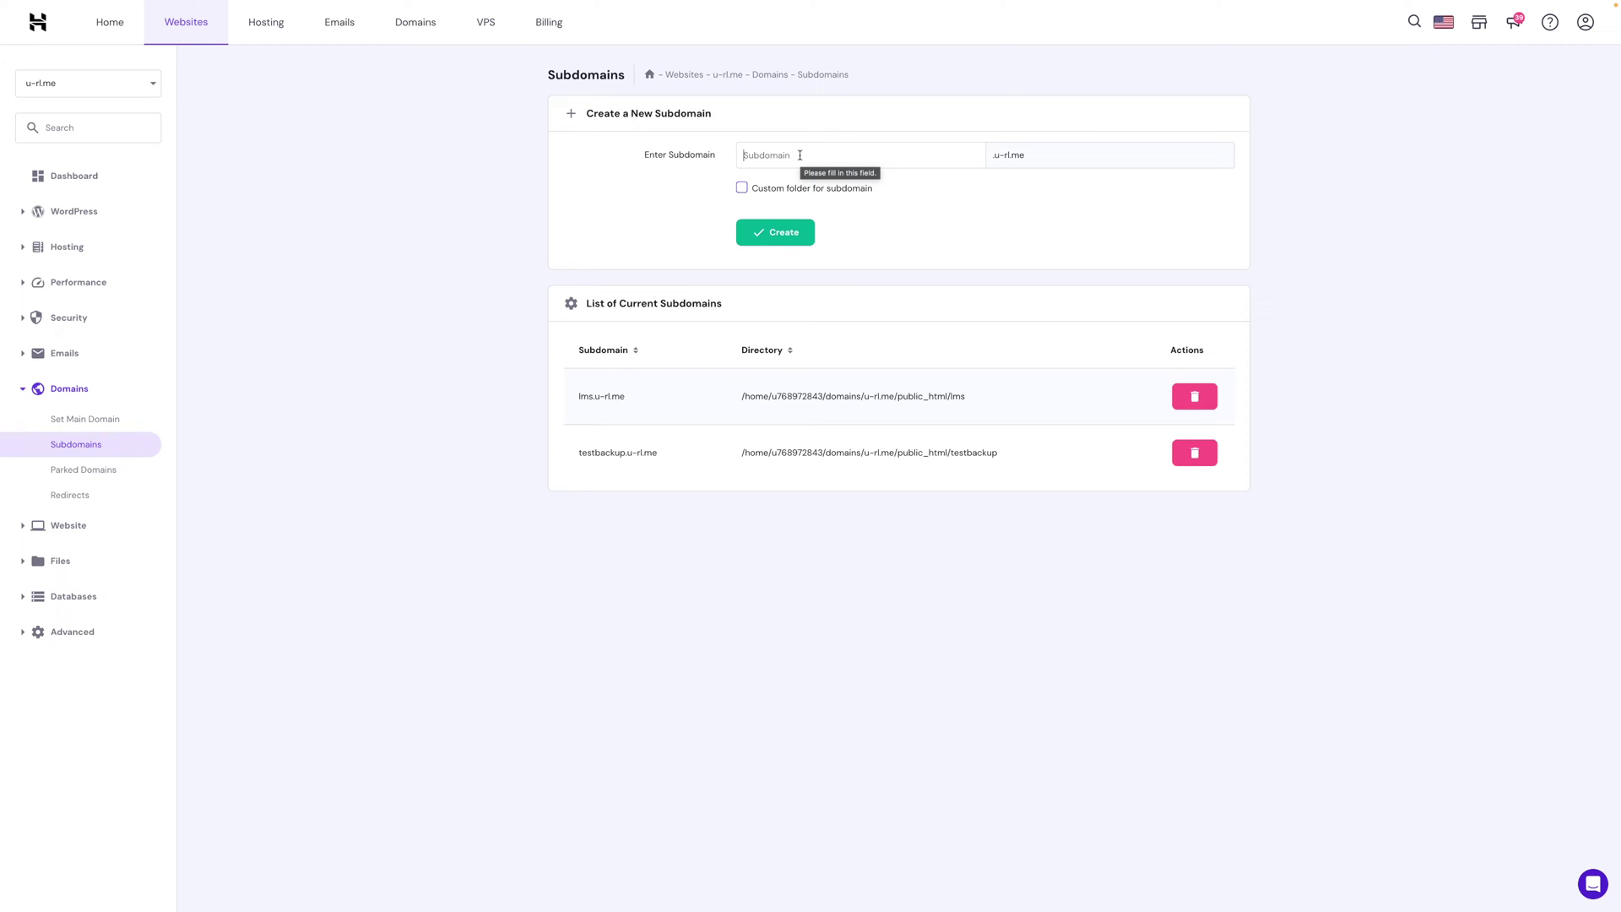
type("reactapp")
double_click(782, 156)
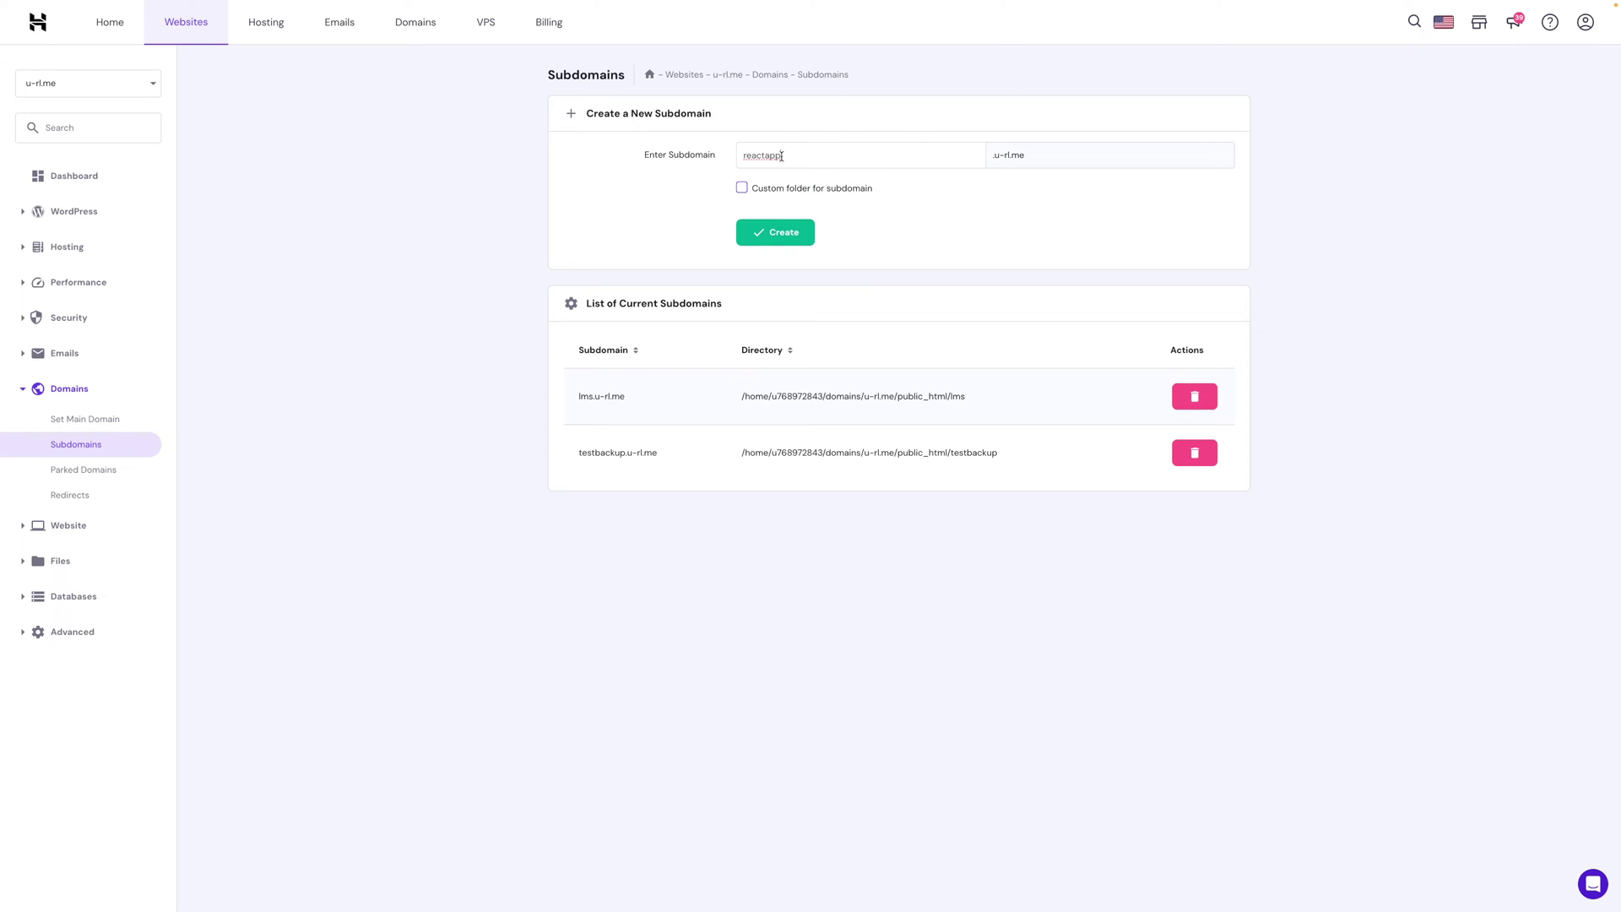
left_click(769, 243)
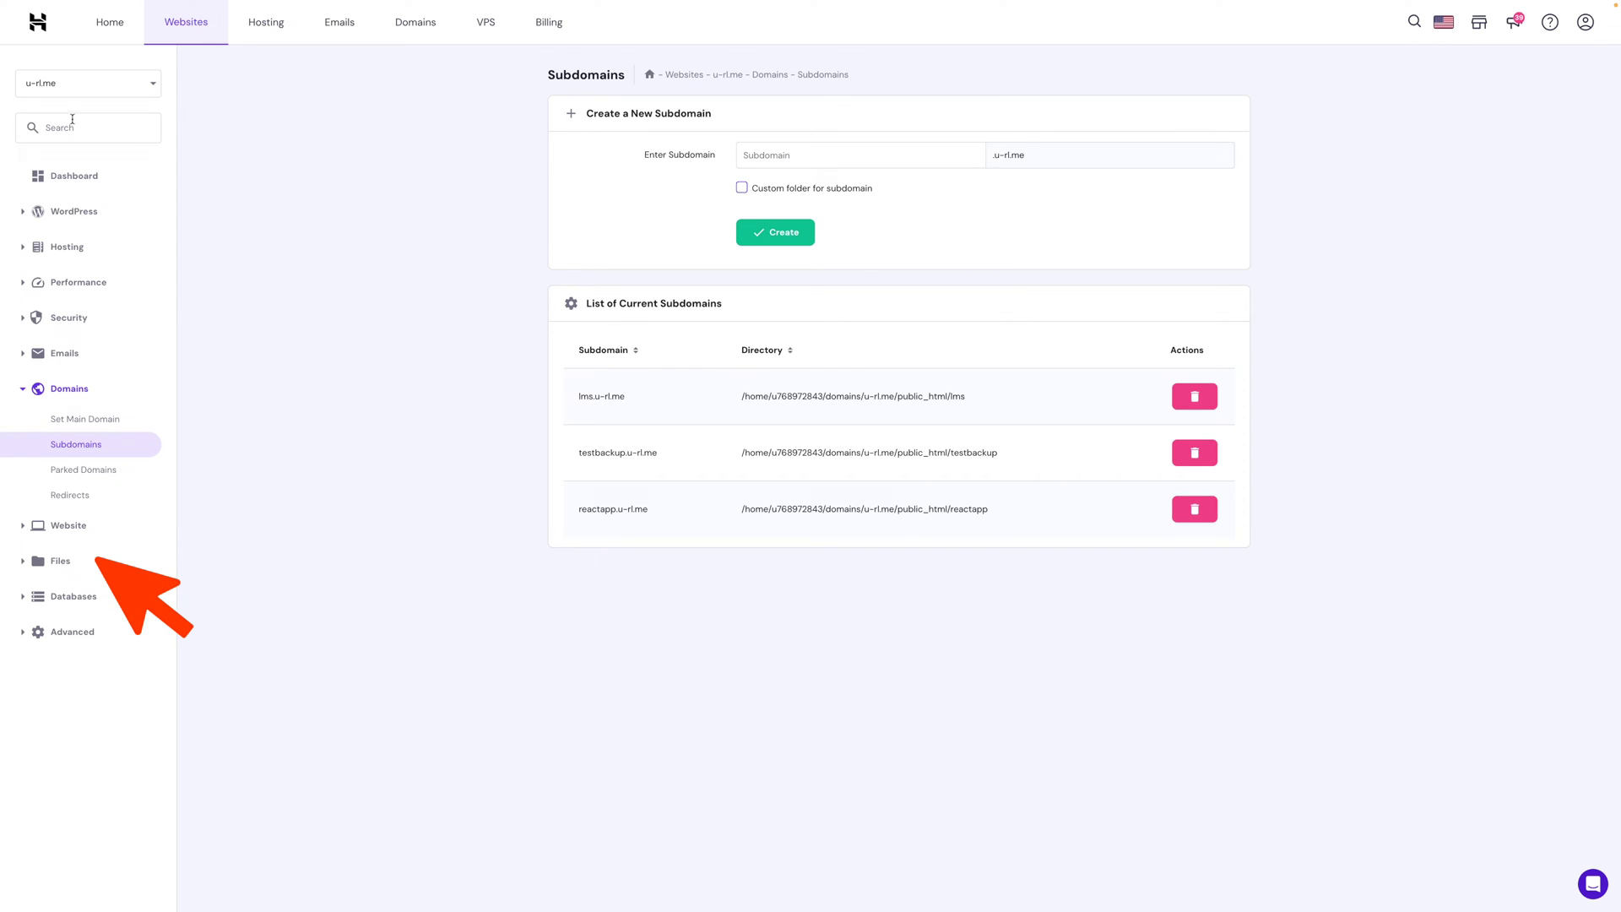
Open File Manager at public_html/reactapp and delete the default.php placeholder.
left_click(60, 561)
left_click(75, 596)
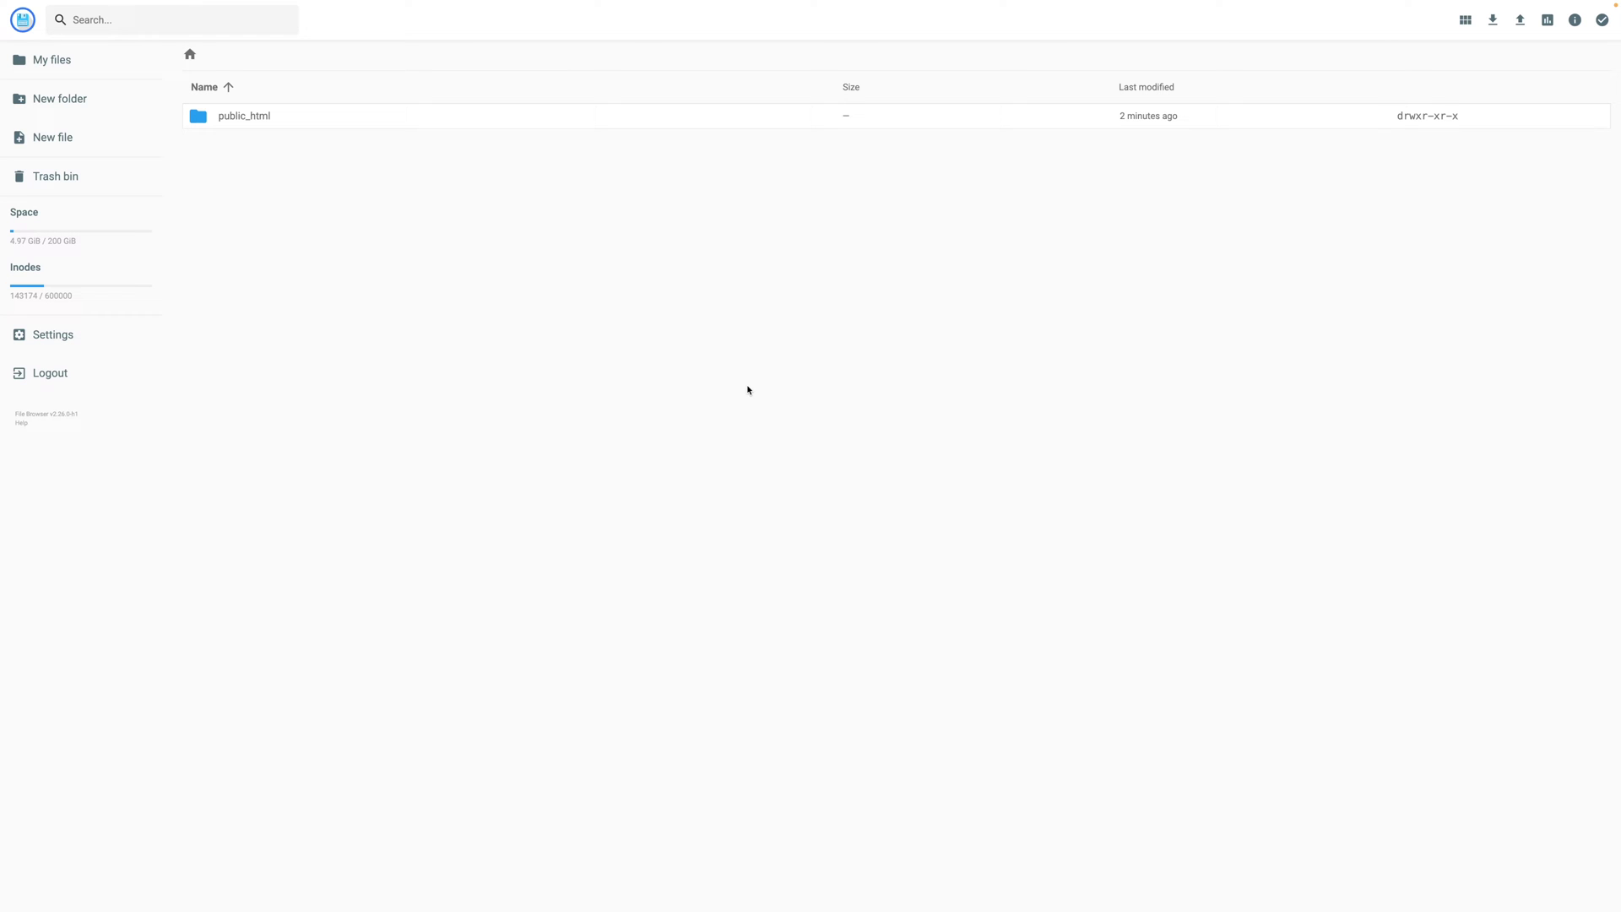
left_click(438, 124)
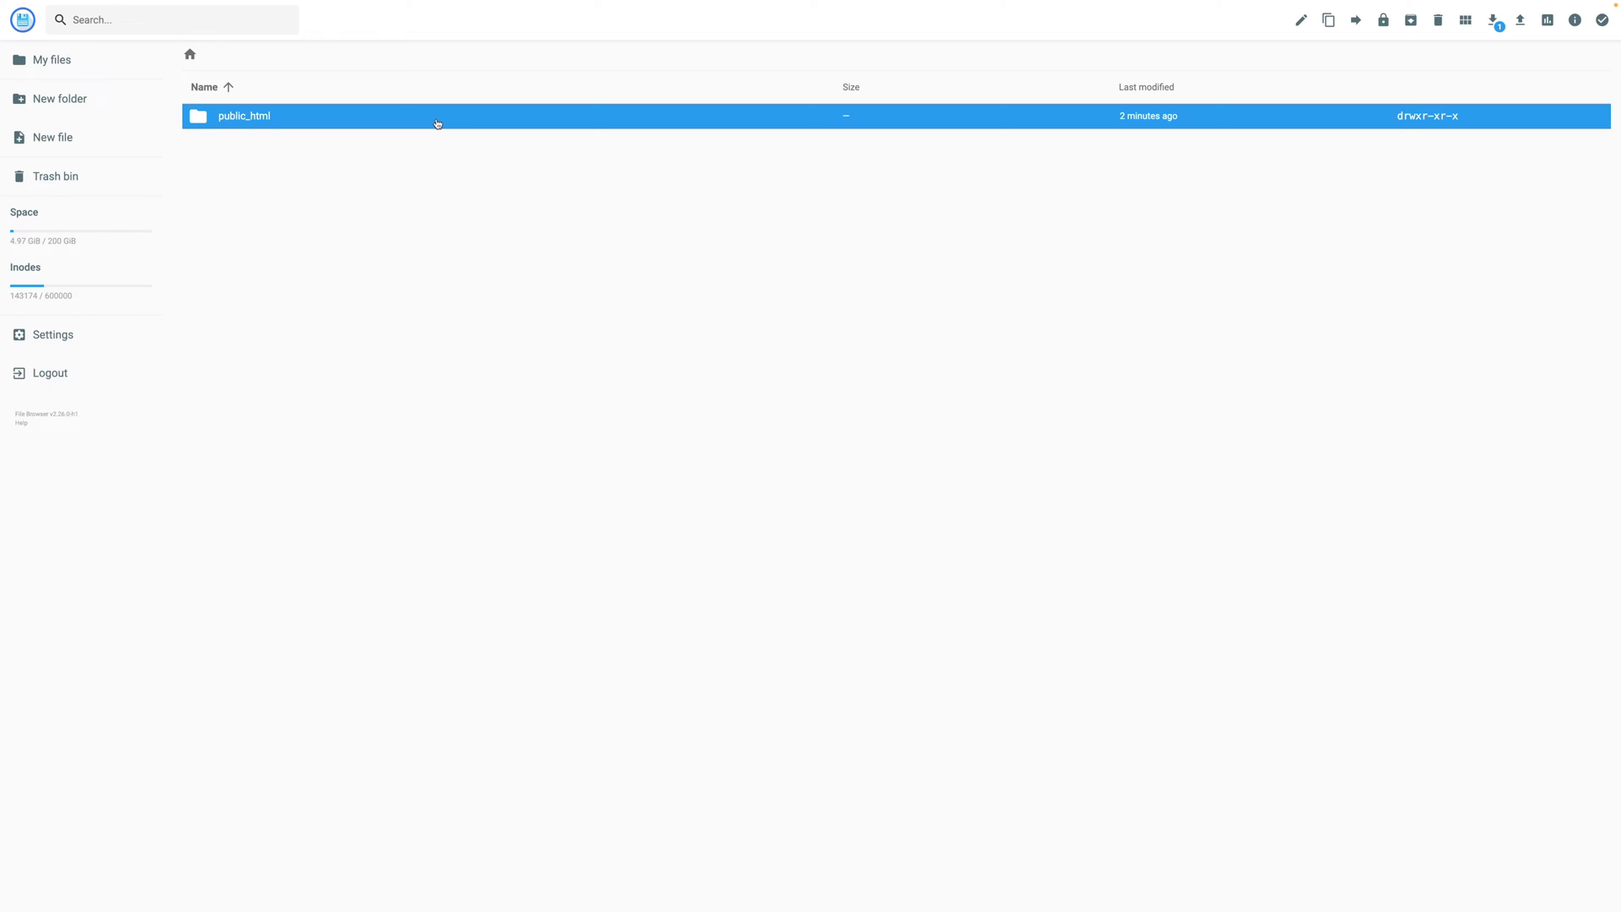
double_click(437, 123)
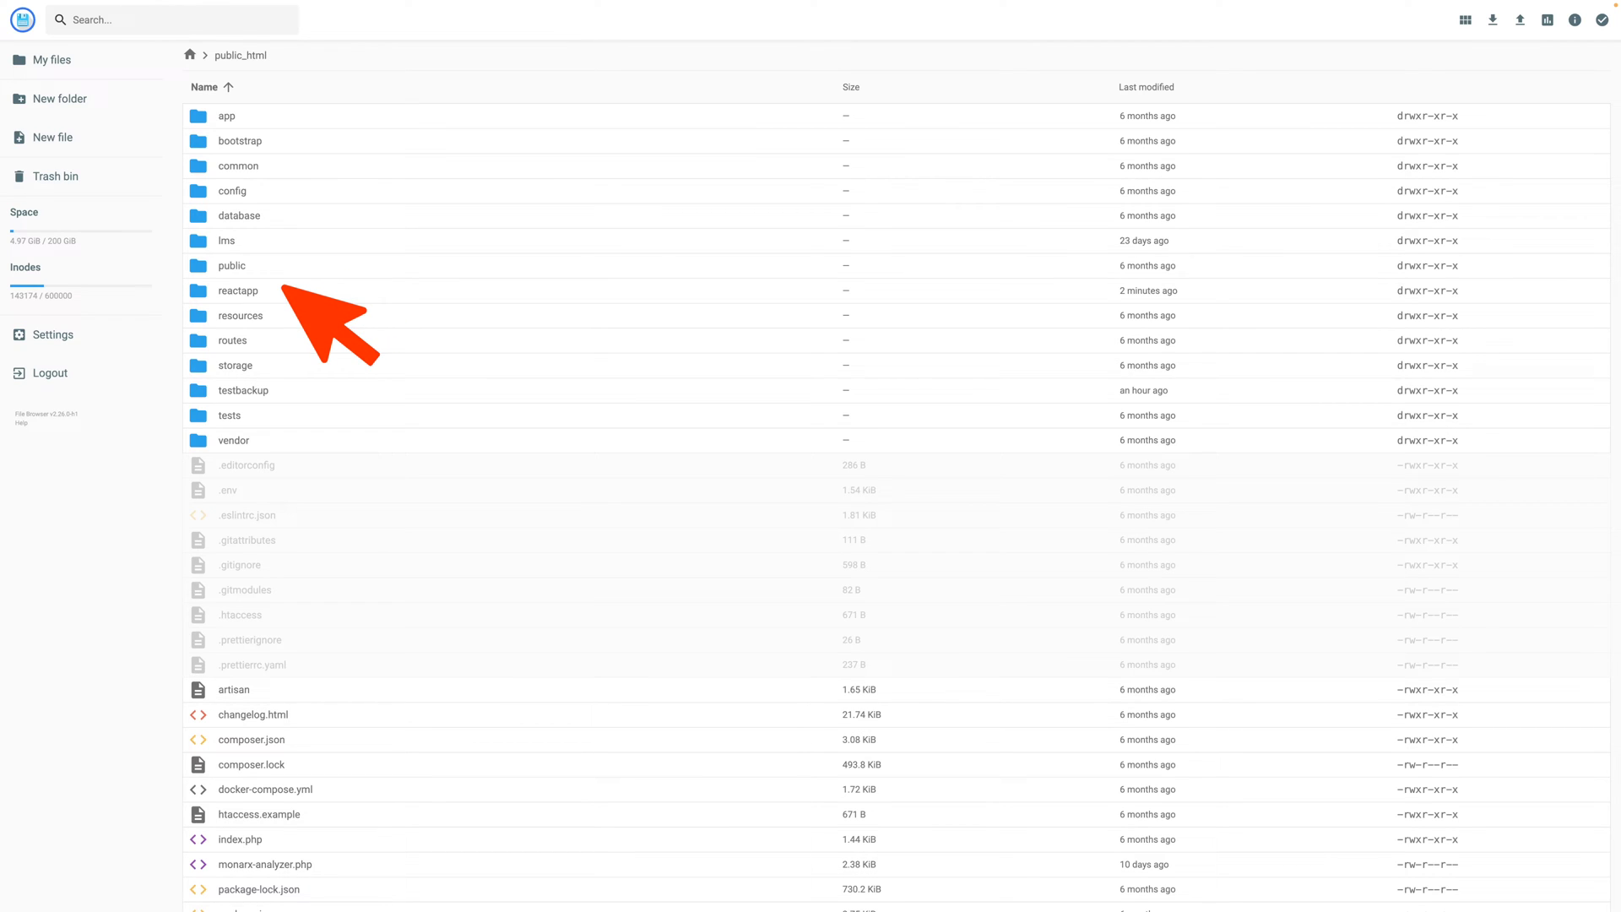
double_click(253, 295)
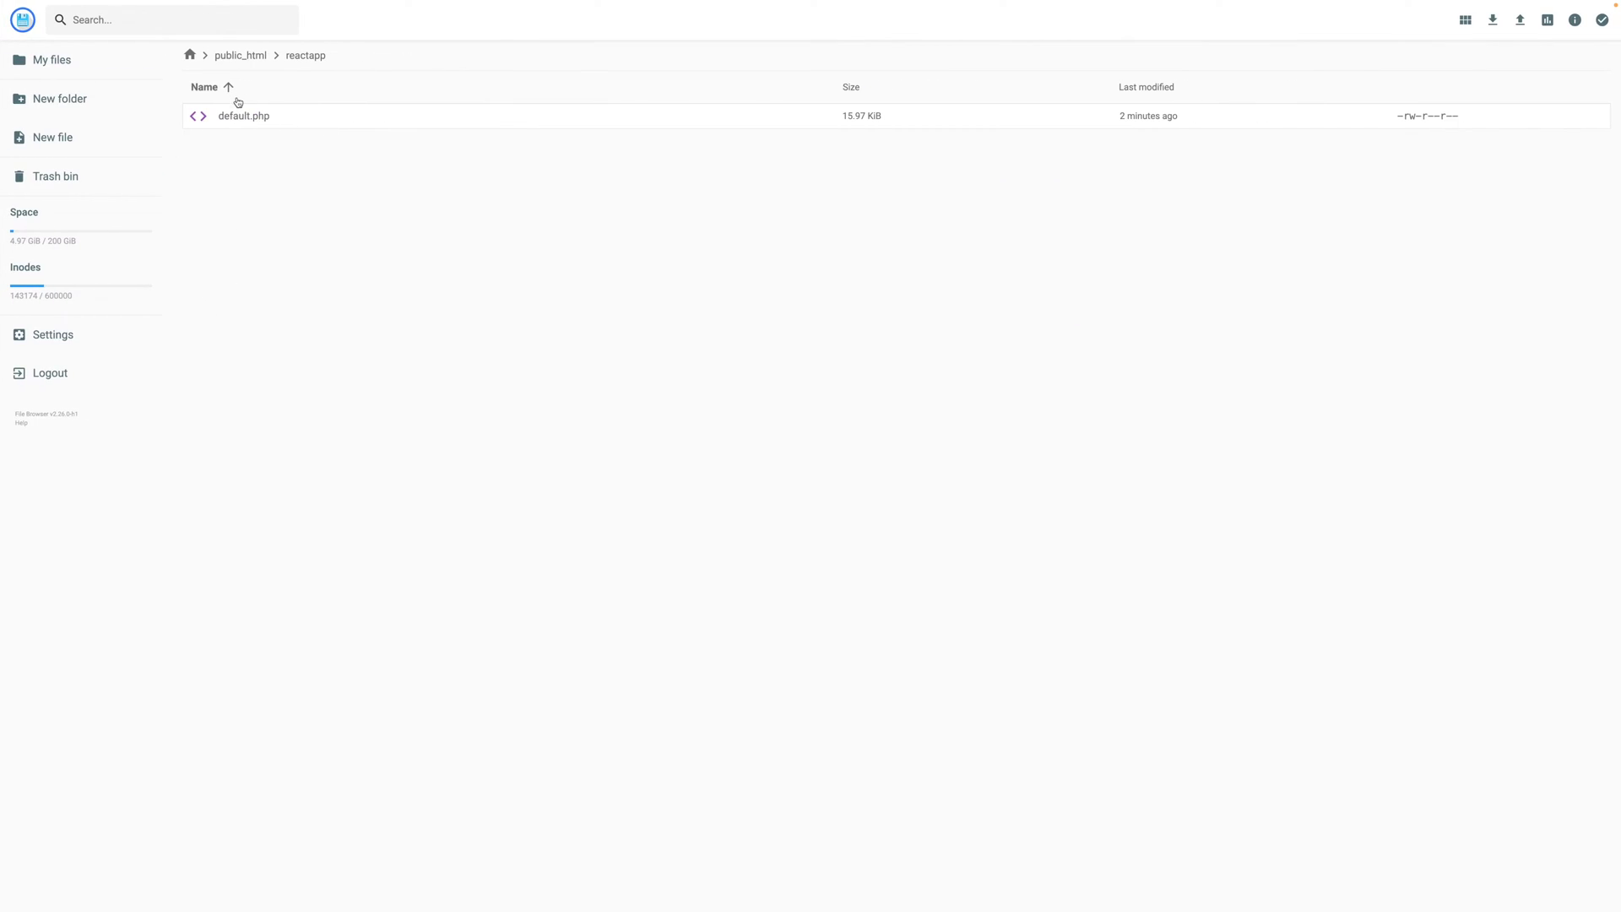
left_click(240, 115)
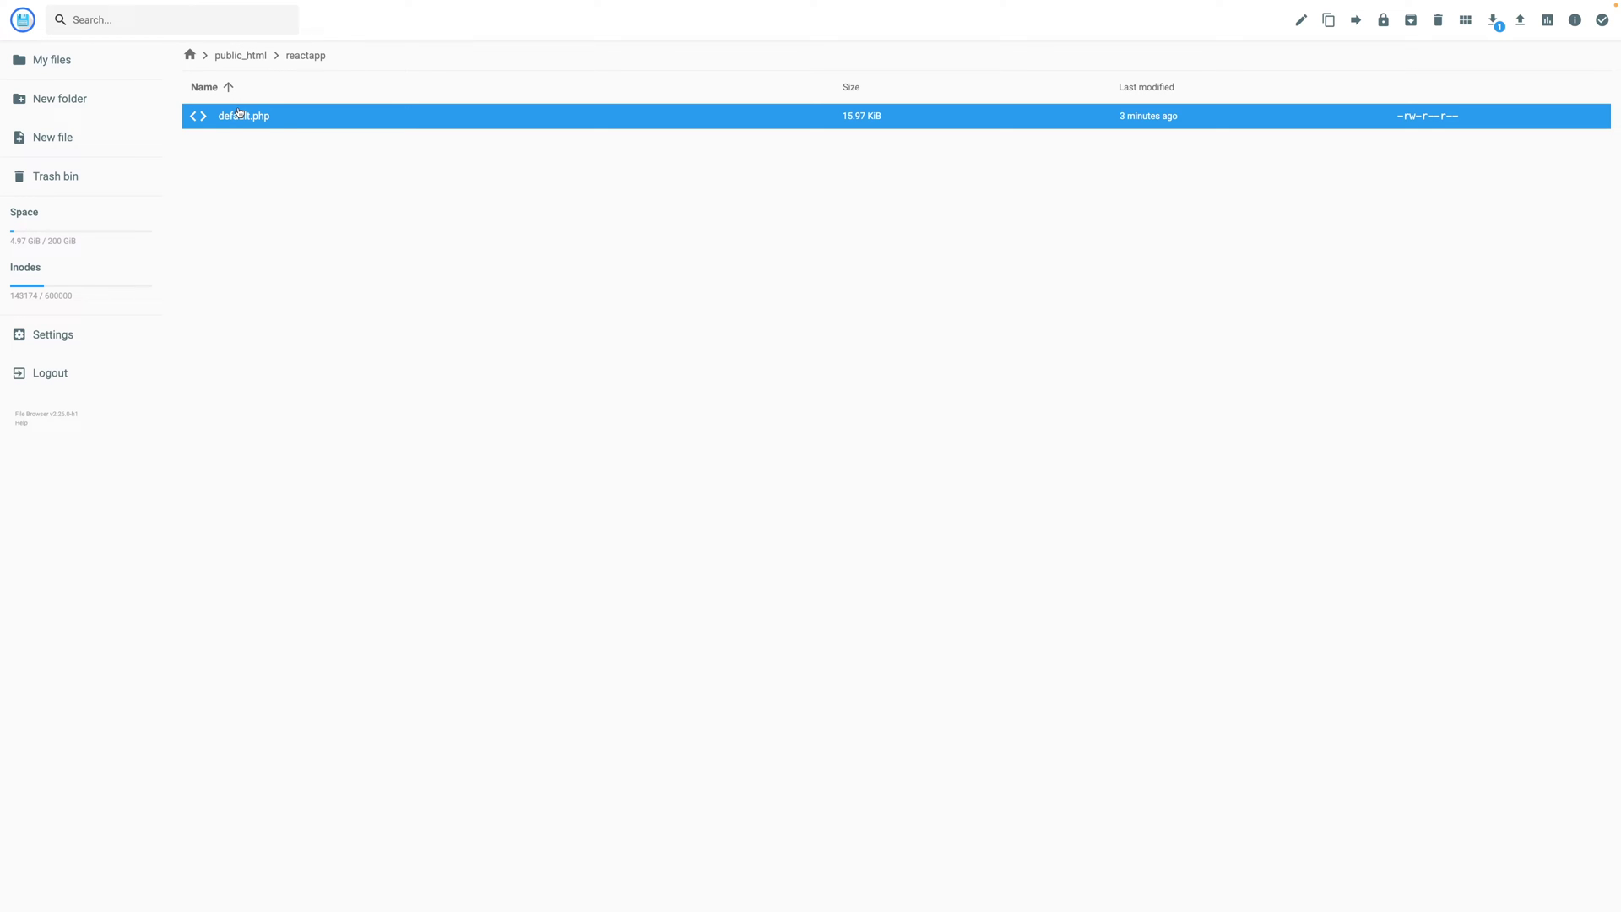
key("Delete")
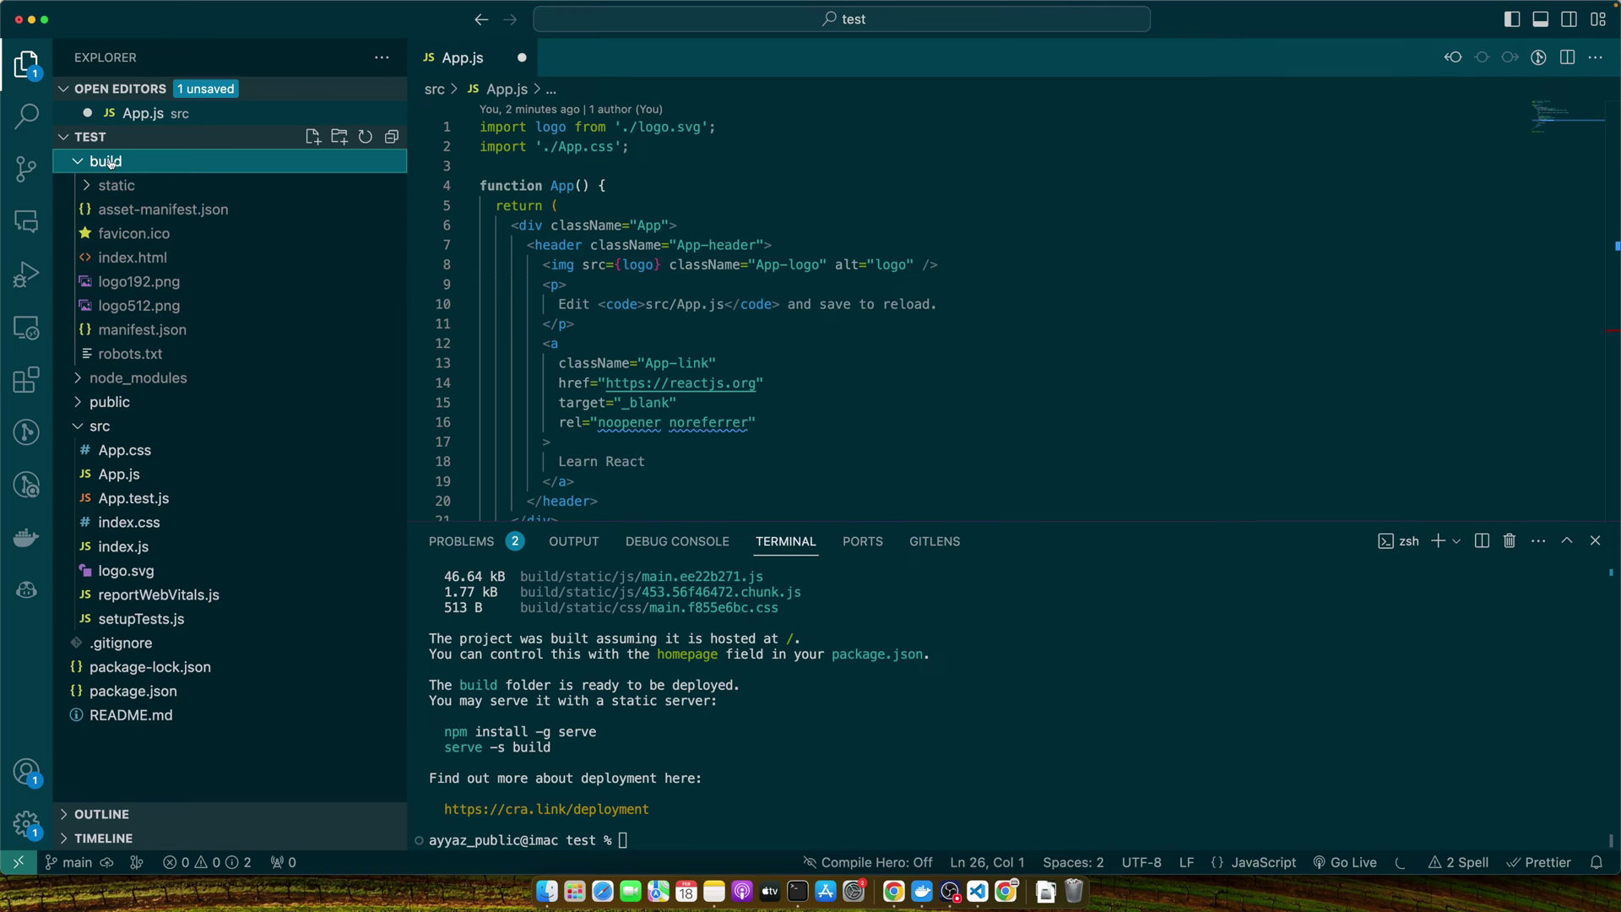
Reveal the build folder in Finder and open it to list its eight files.
right_click(110, 162)
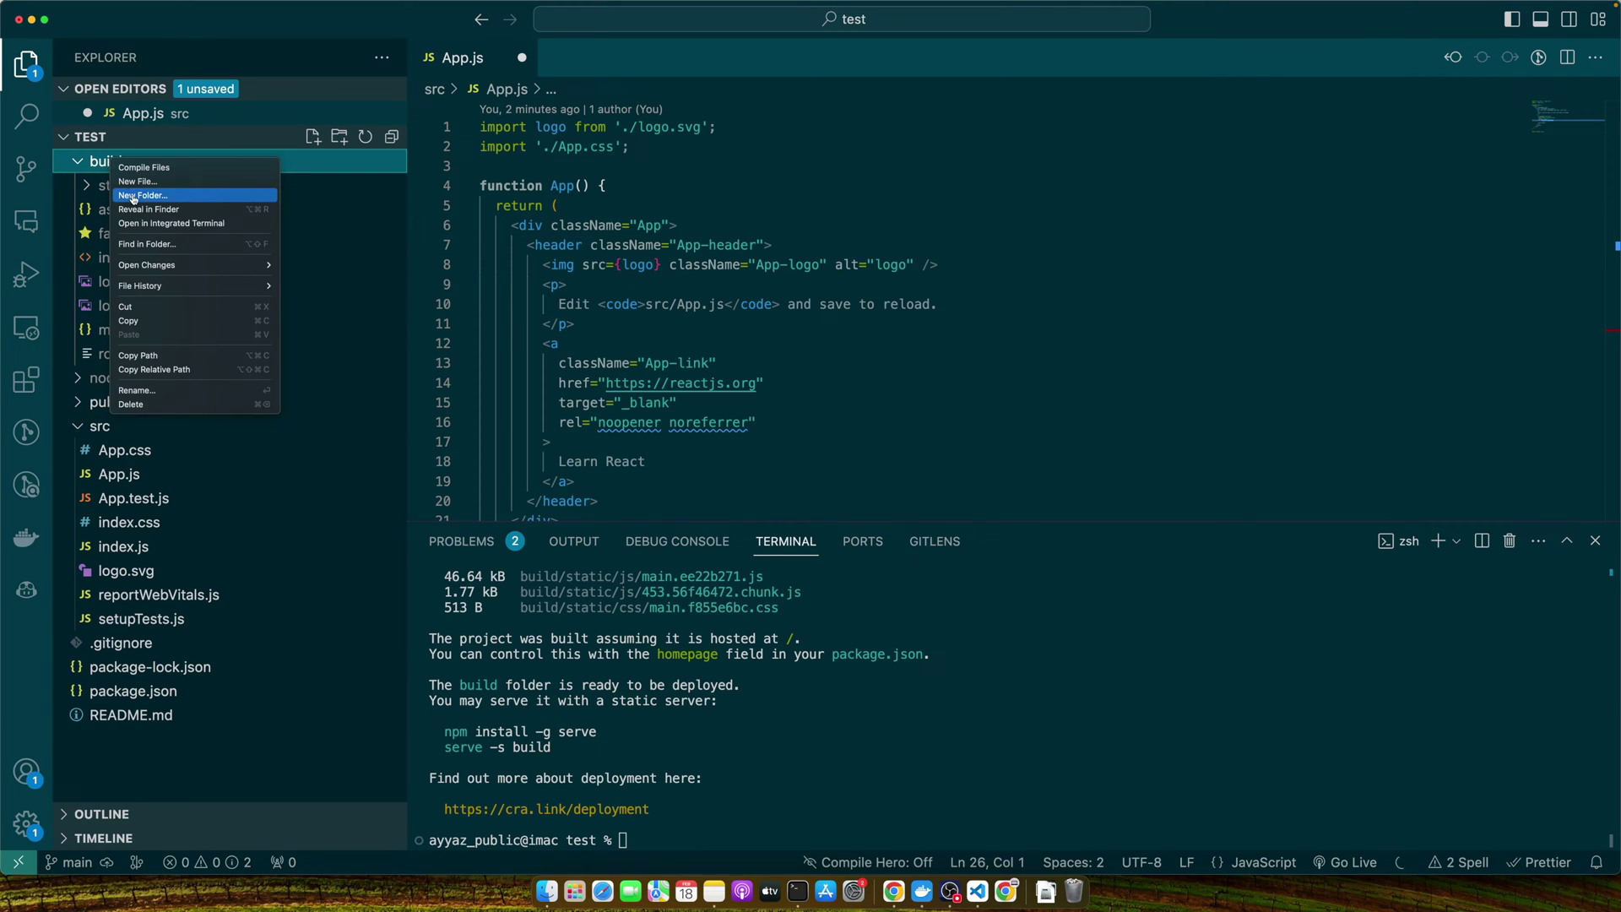
left_click(138, 211)
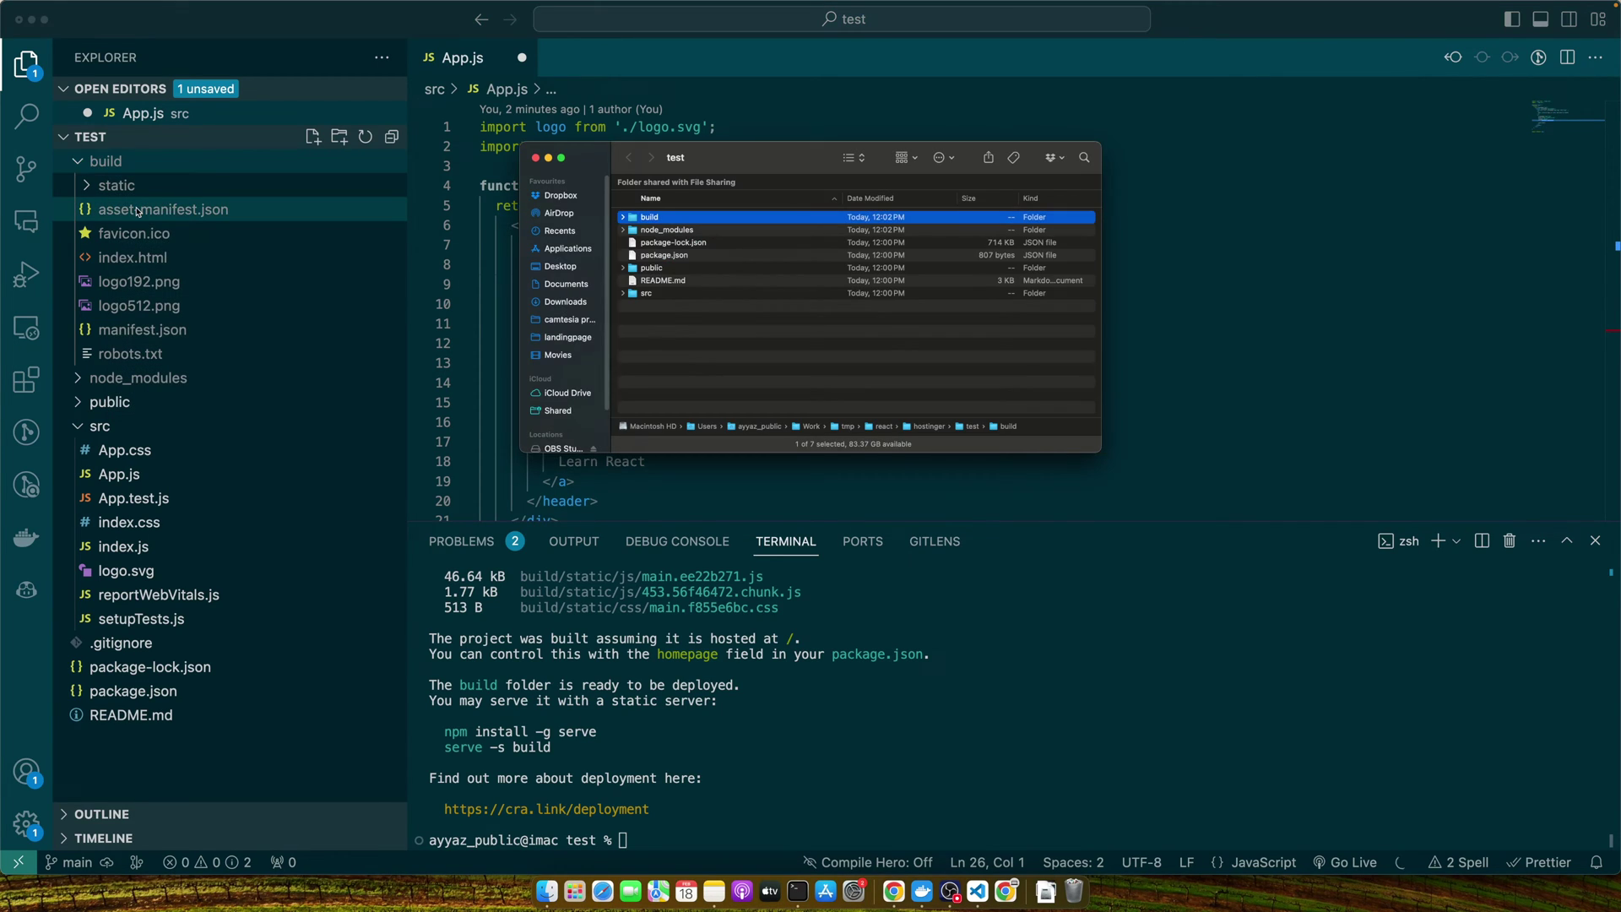
left_click_drag(689, 148, 811, 215)
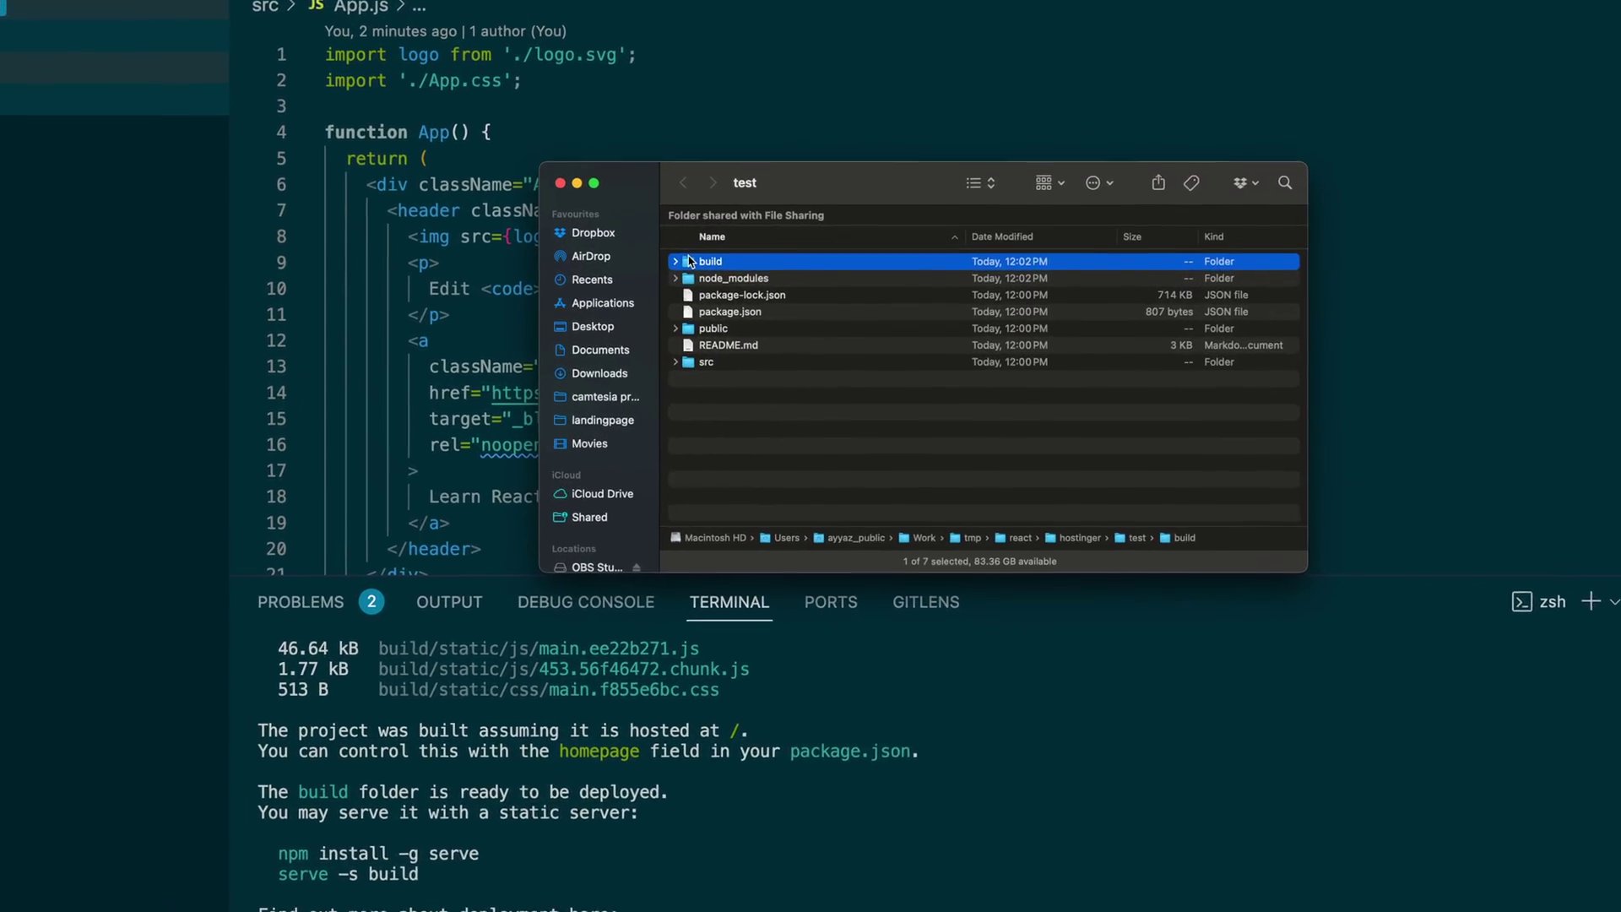
double_click(764, 277)
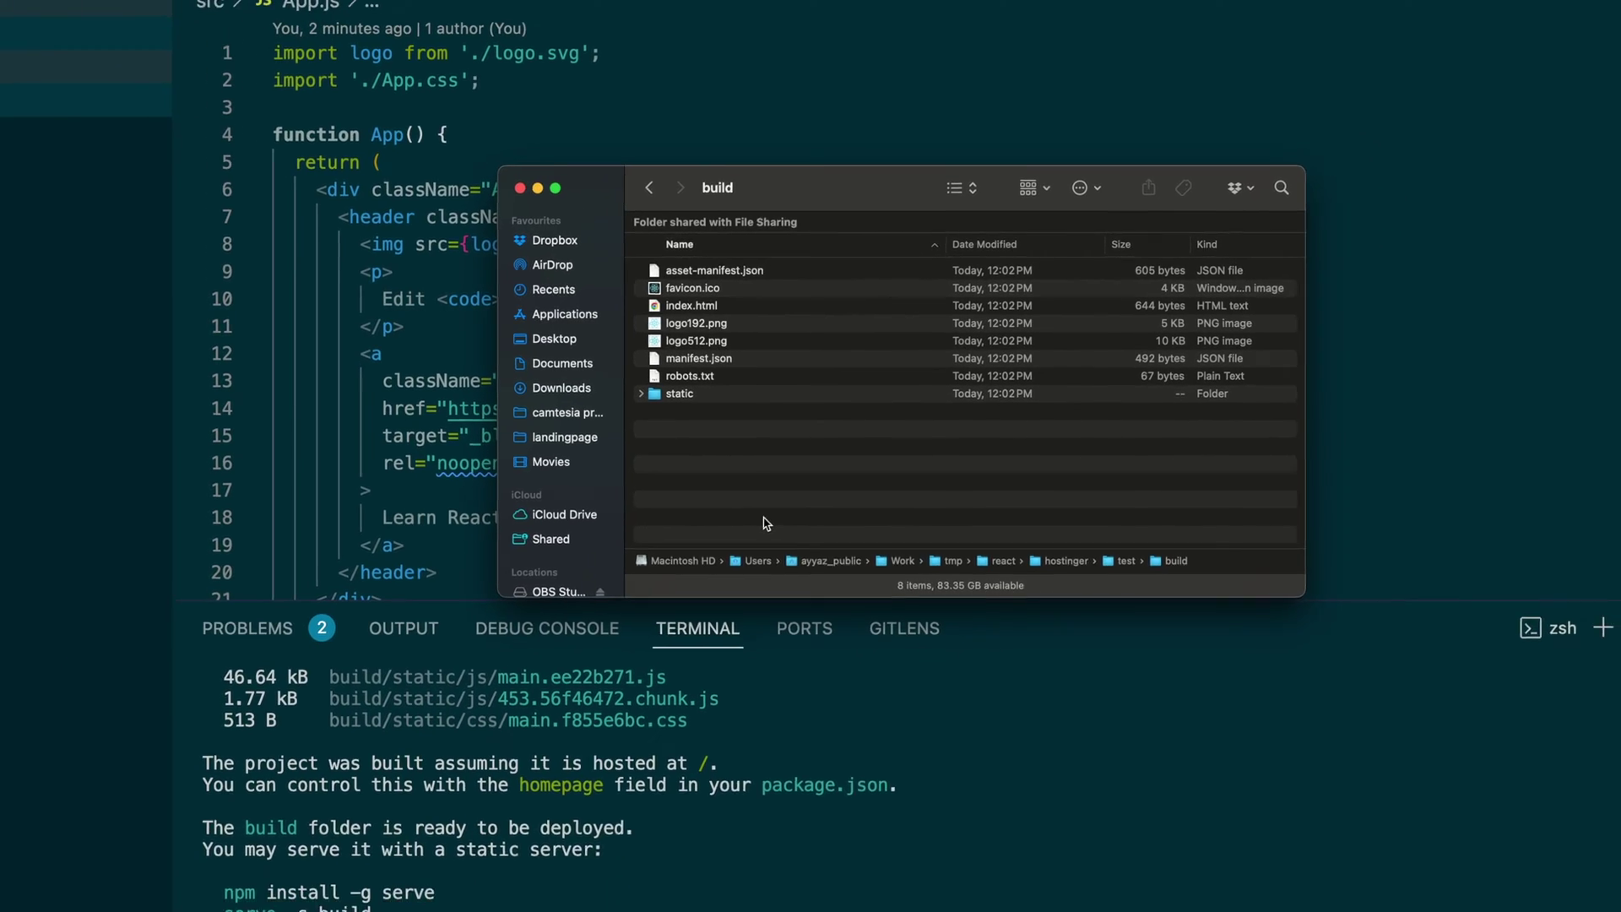
Select all eight build files in Finder and carry them into File Manager's reactapp folder.
key("super+Tab")
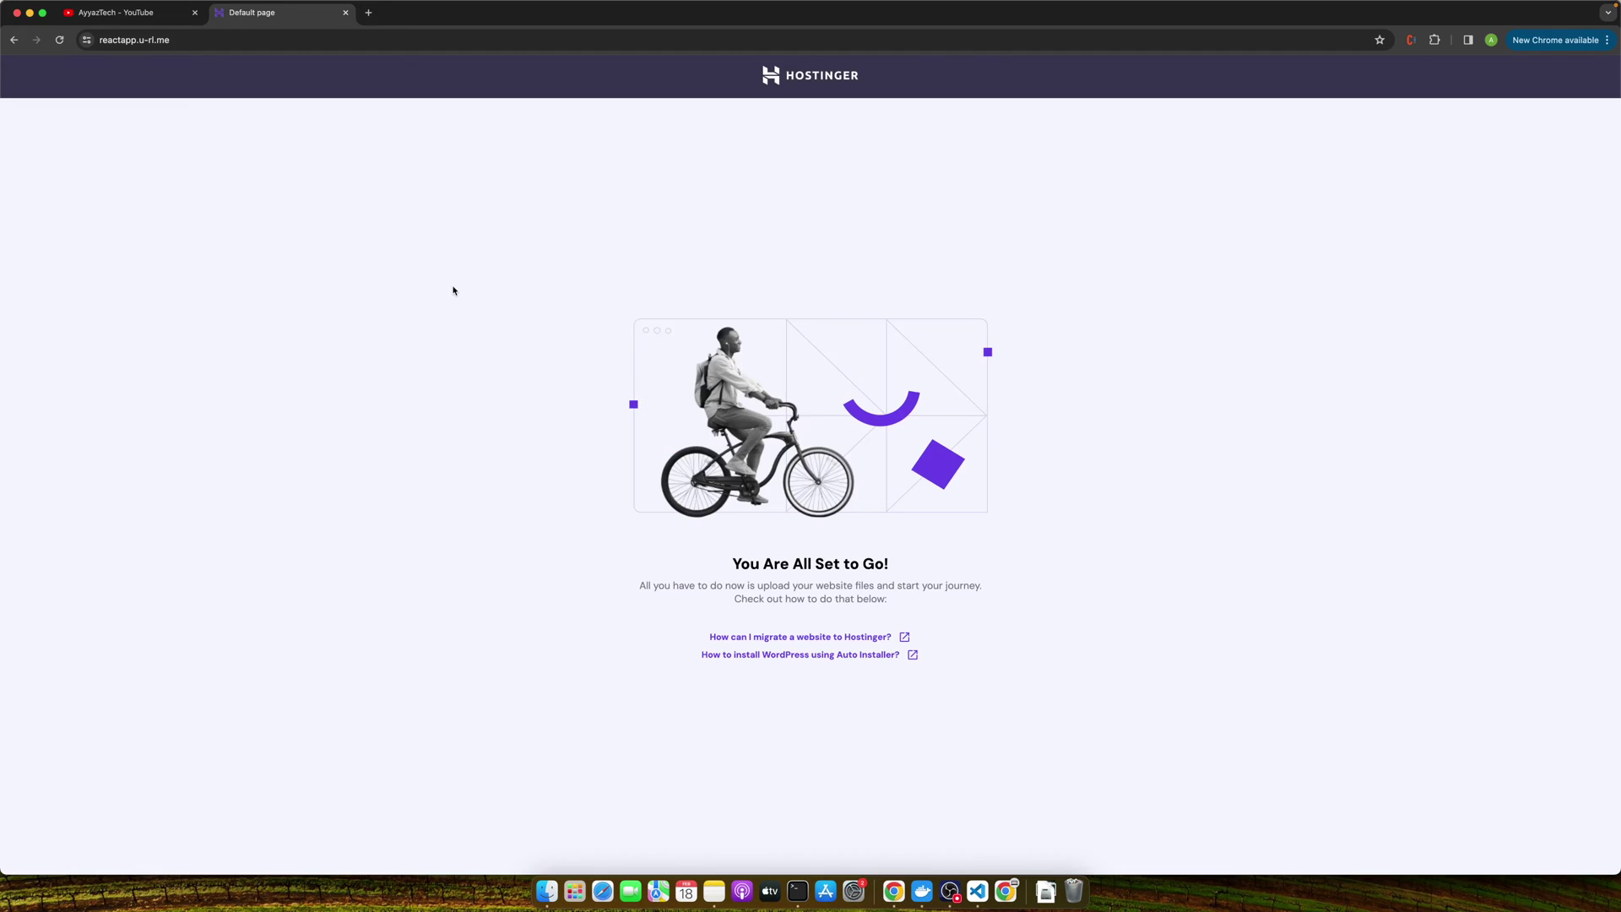
left_click_drag(713, 210, 1099, 287)
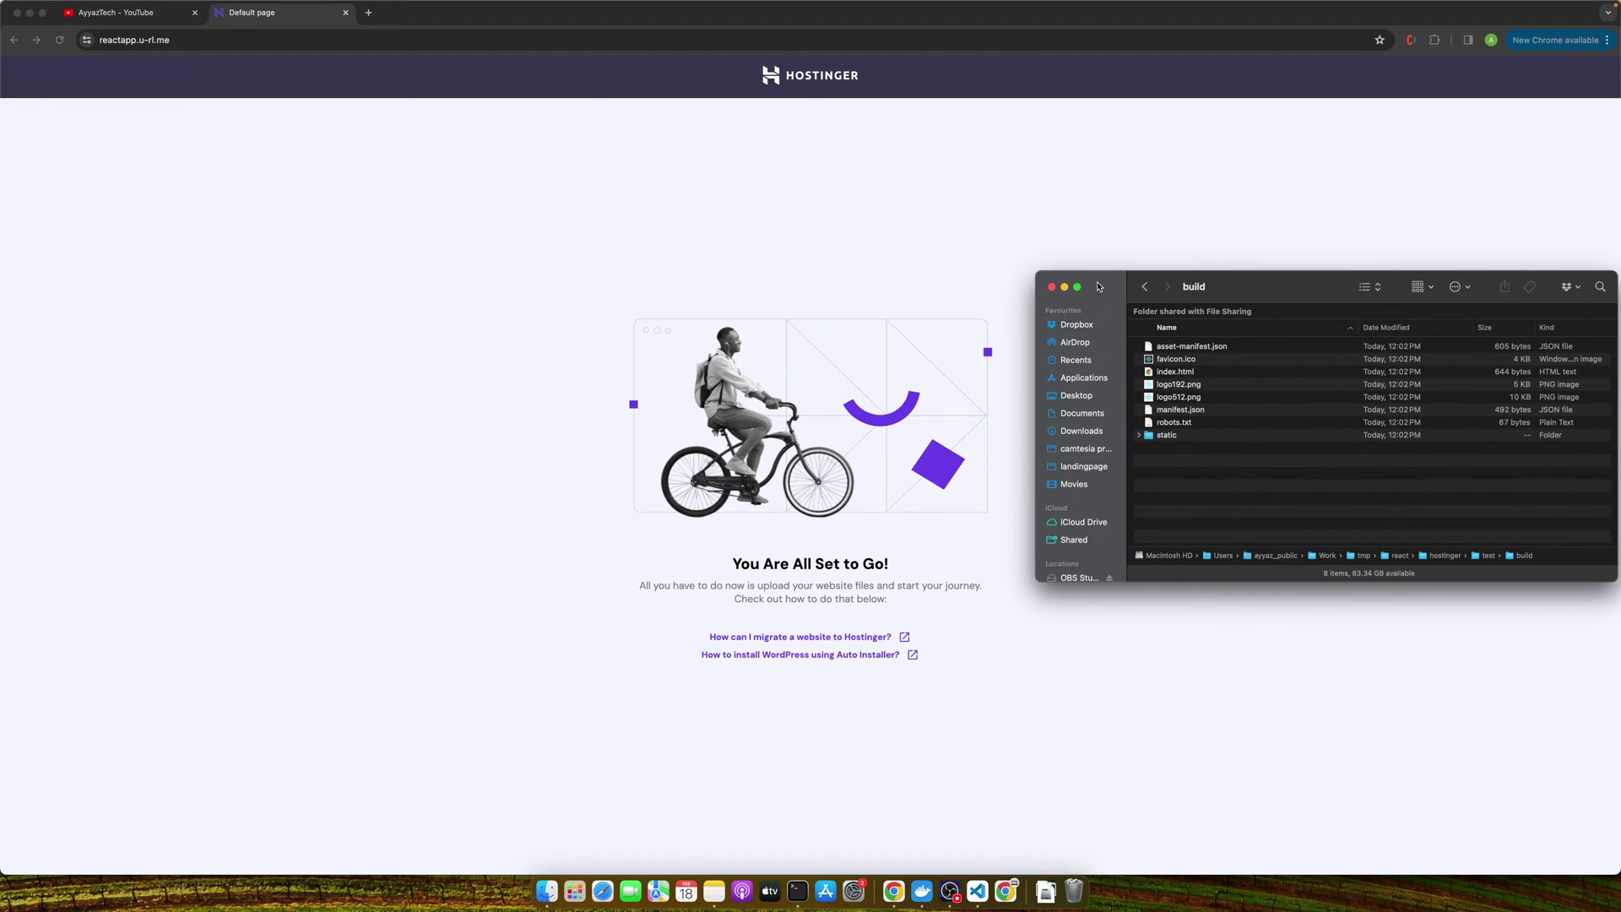
left_click_drag(1179, 461, 1256, 630)
key("ctrl+Right")
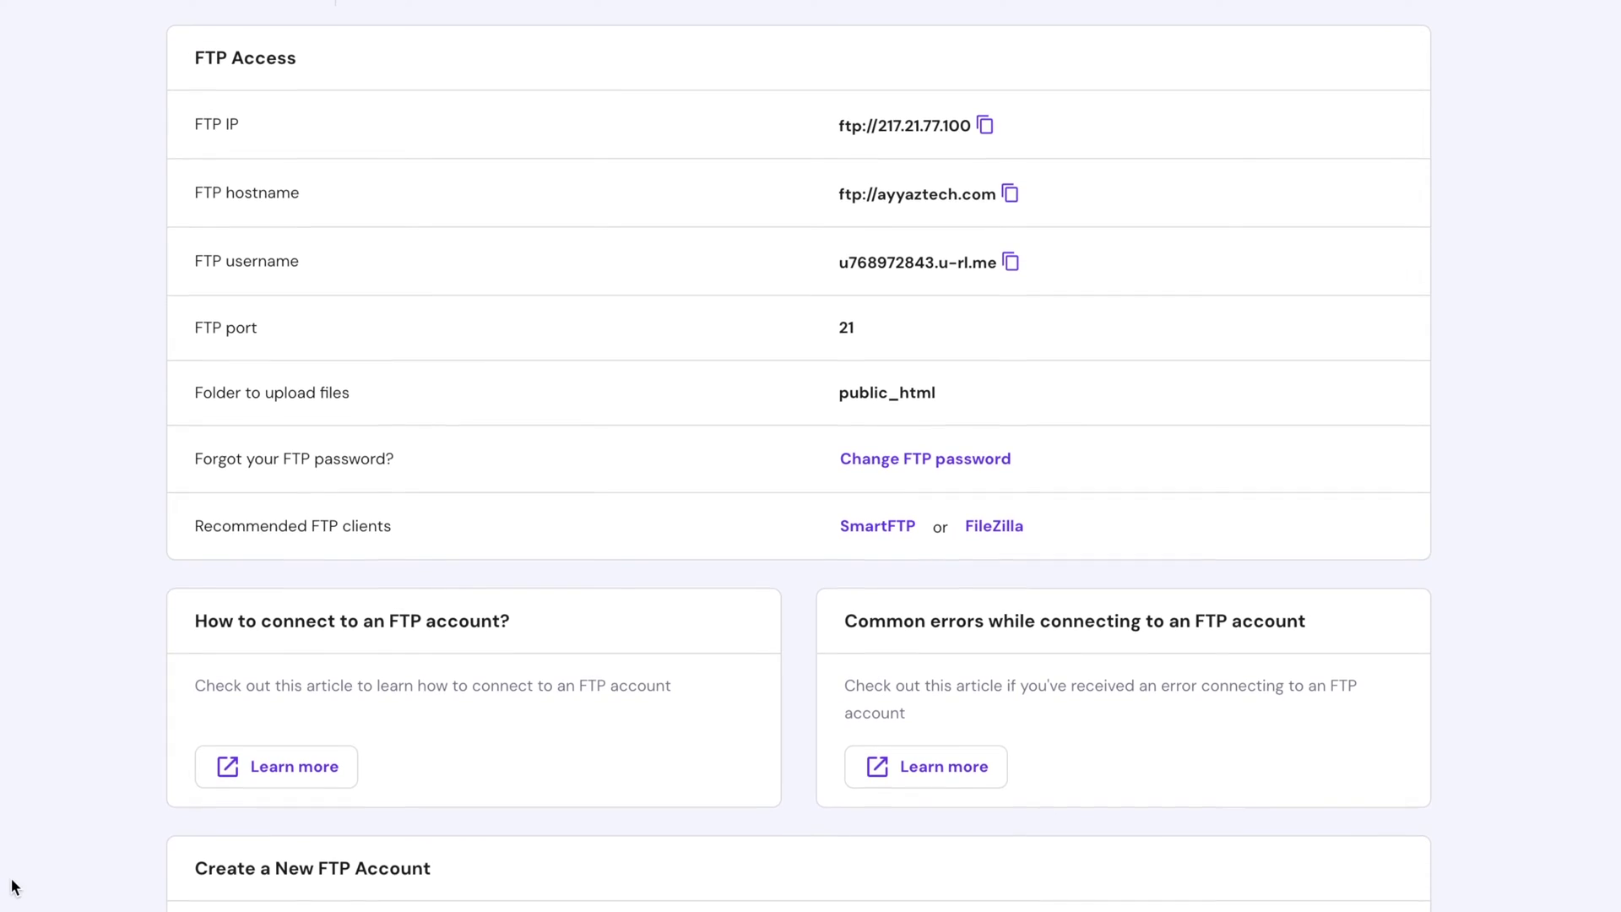
Launch FileZilla from the app launcher.
key("F4")
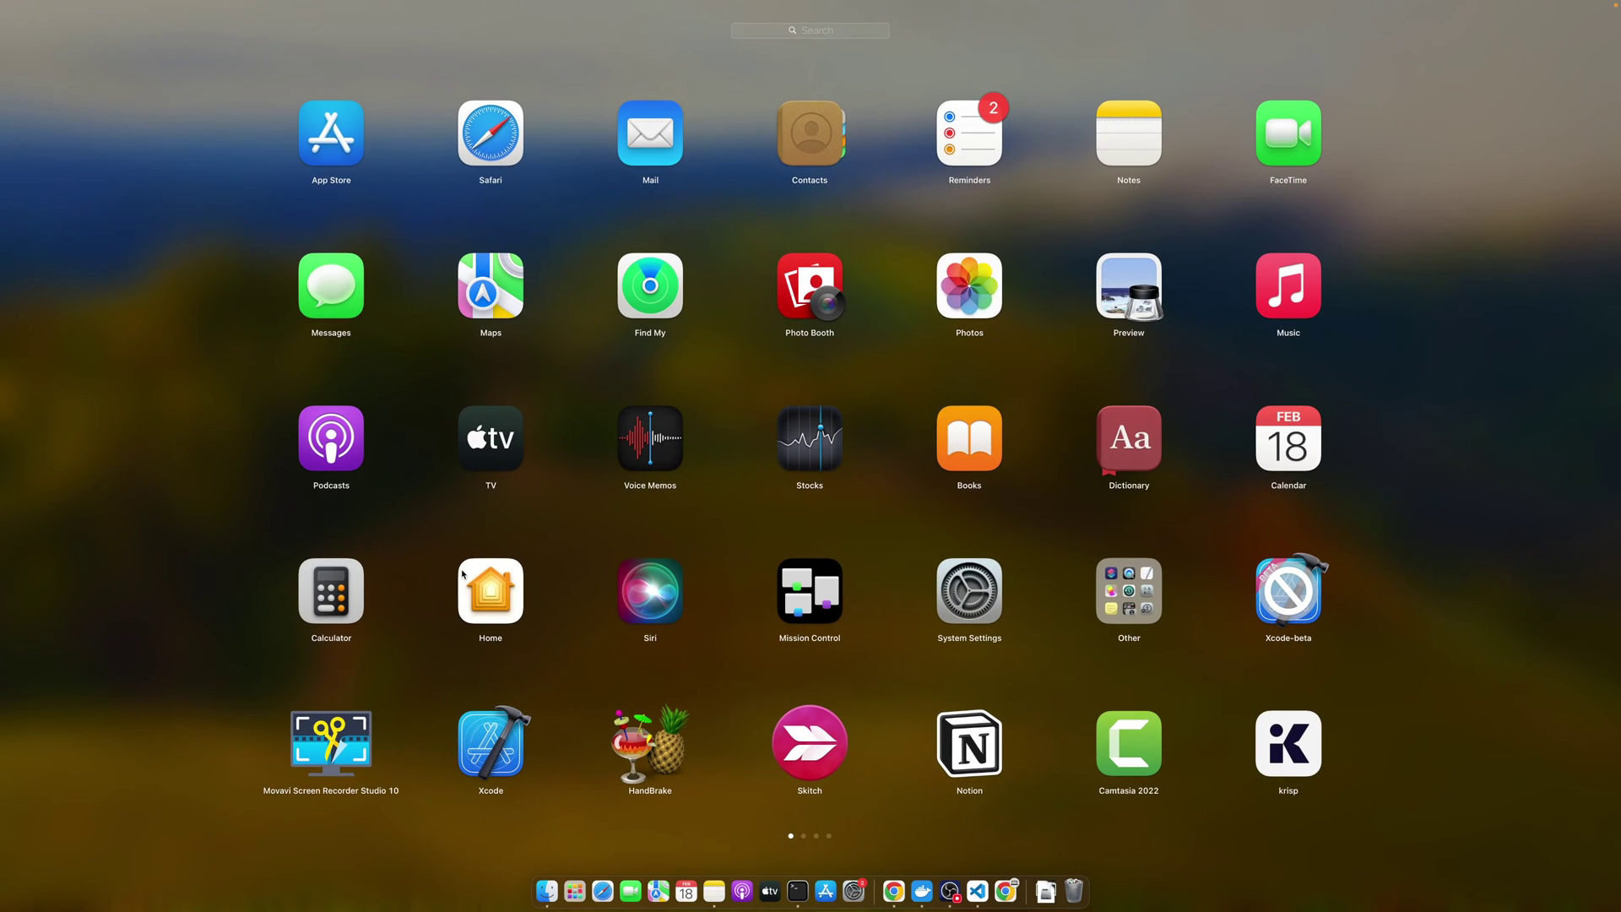
type("fil")
key("Escape")
key("Escape")
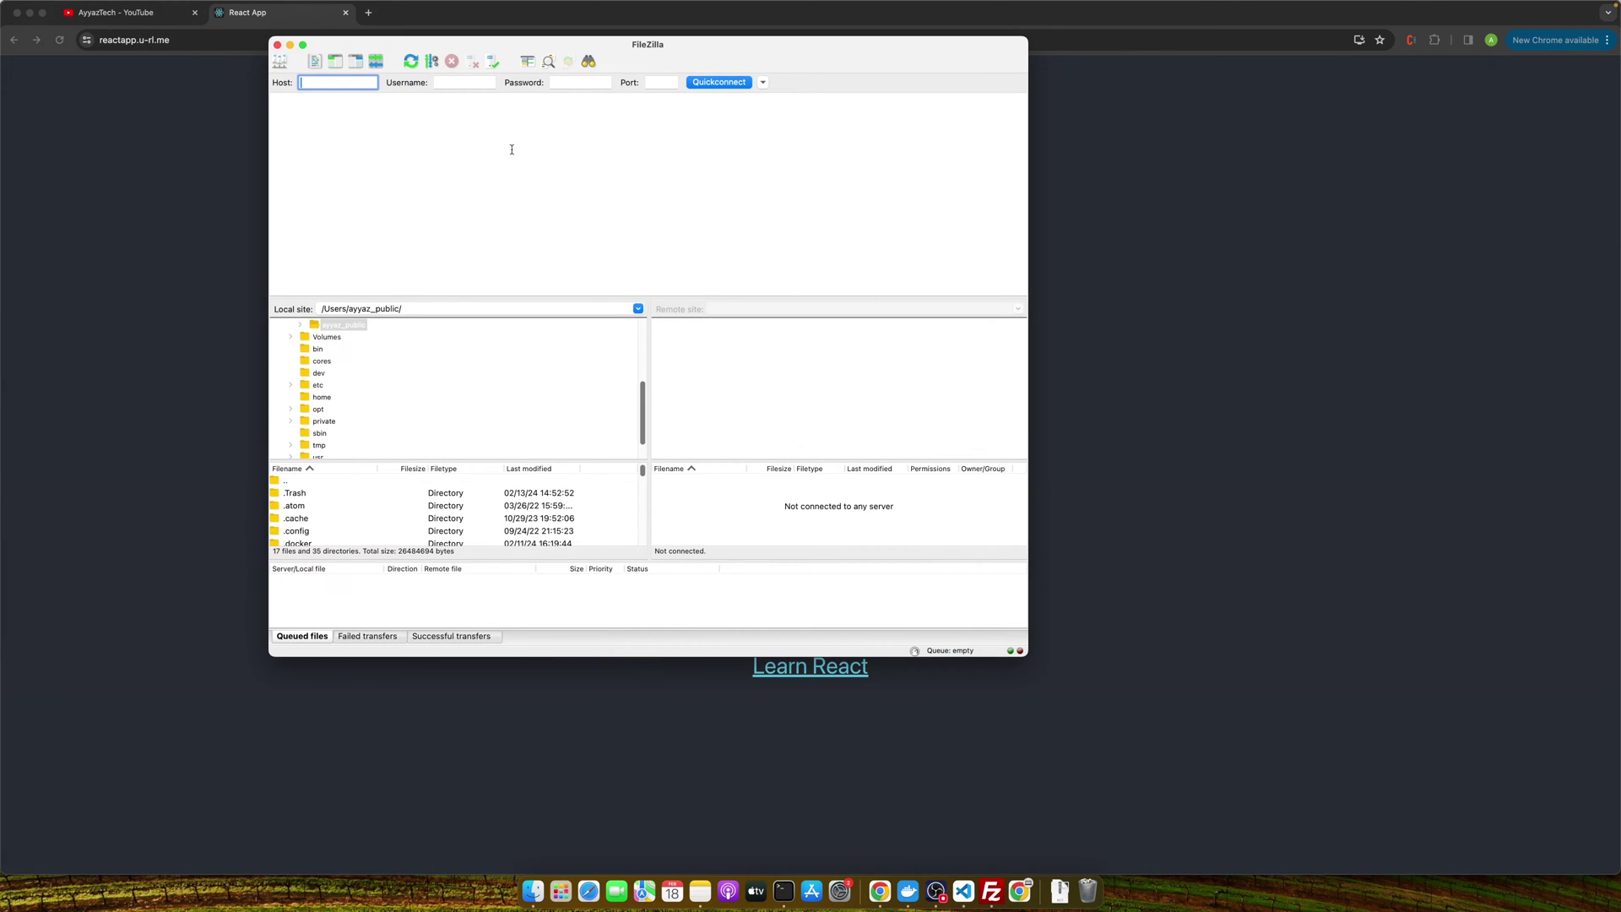
Copy the FTP hostname and username from hPanel into FileZilla's Host and Username fields.
key("ctrl+Right")
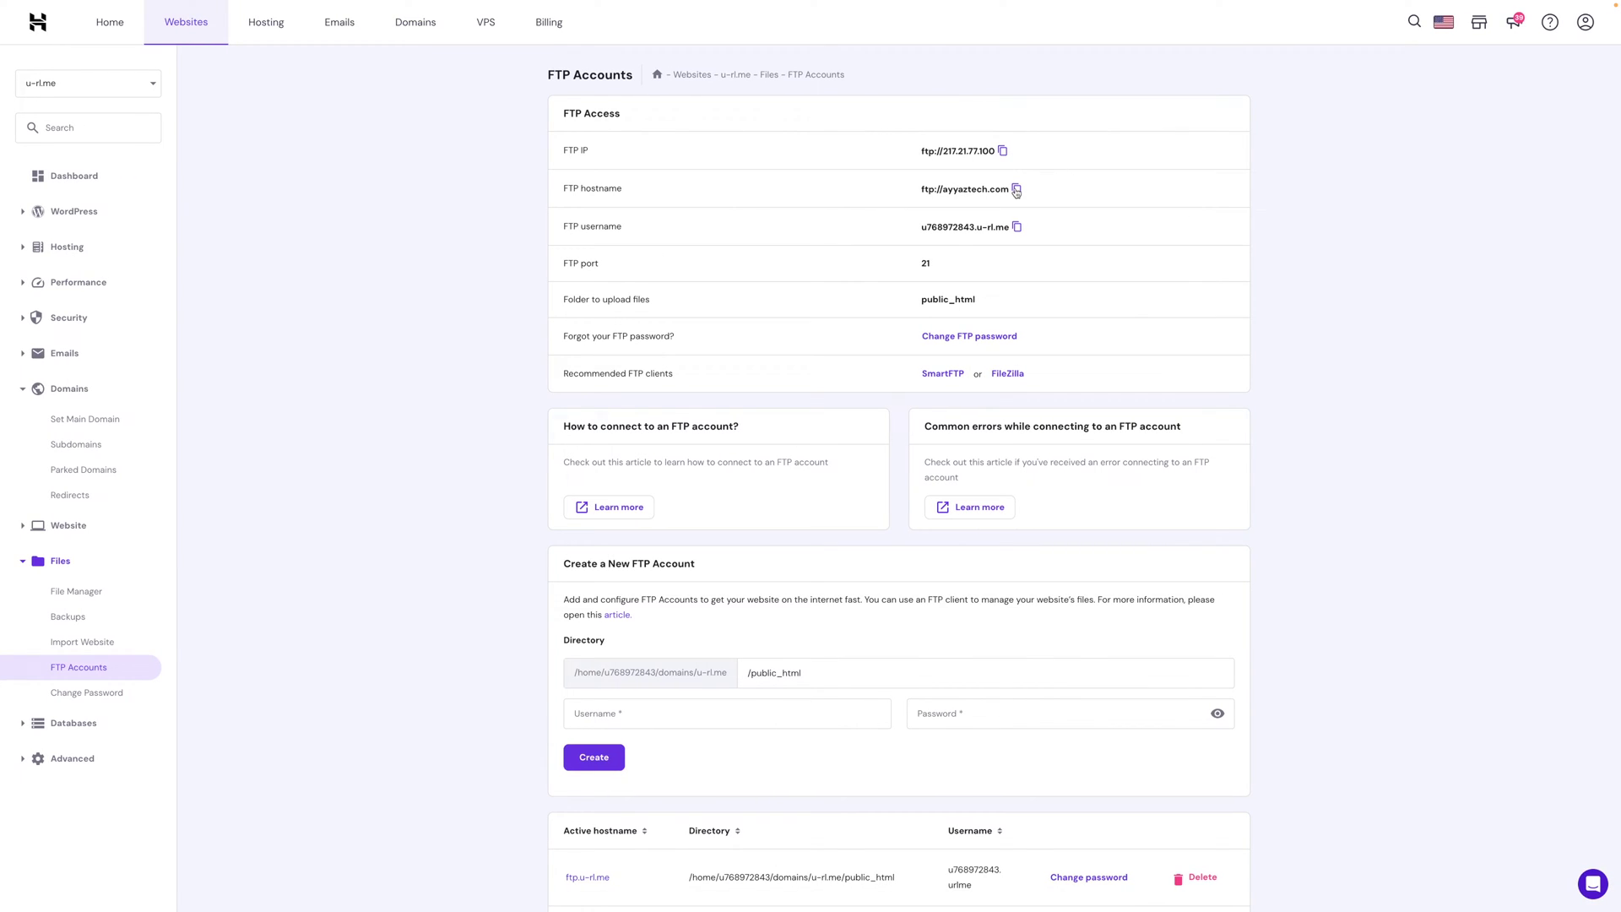
left_click(1017, 190)
key("ctrl+Left")
key("super+v")
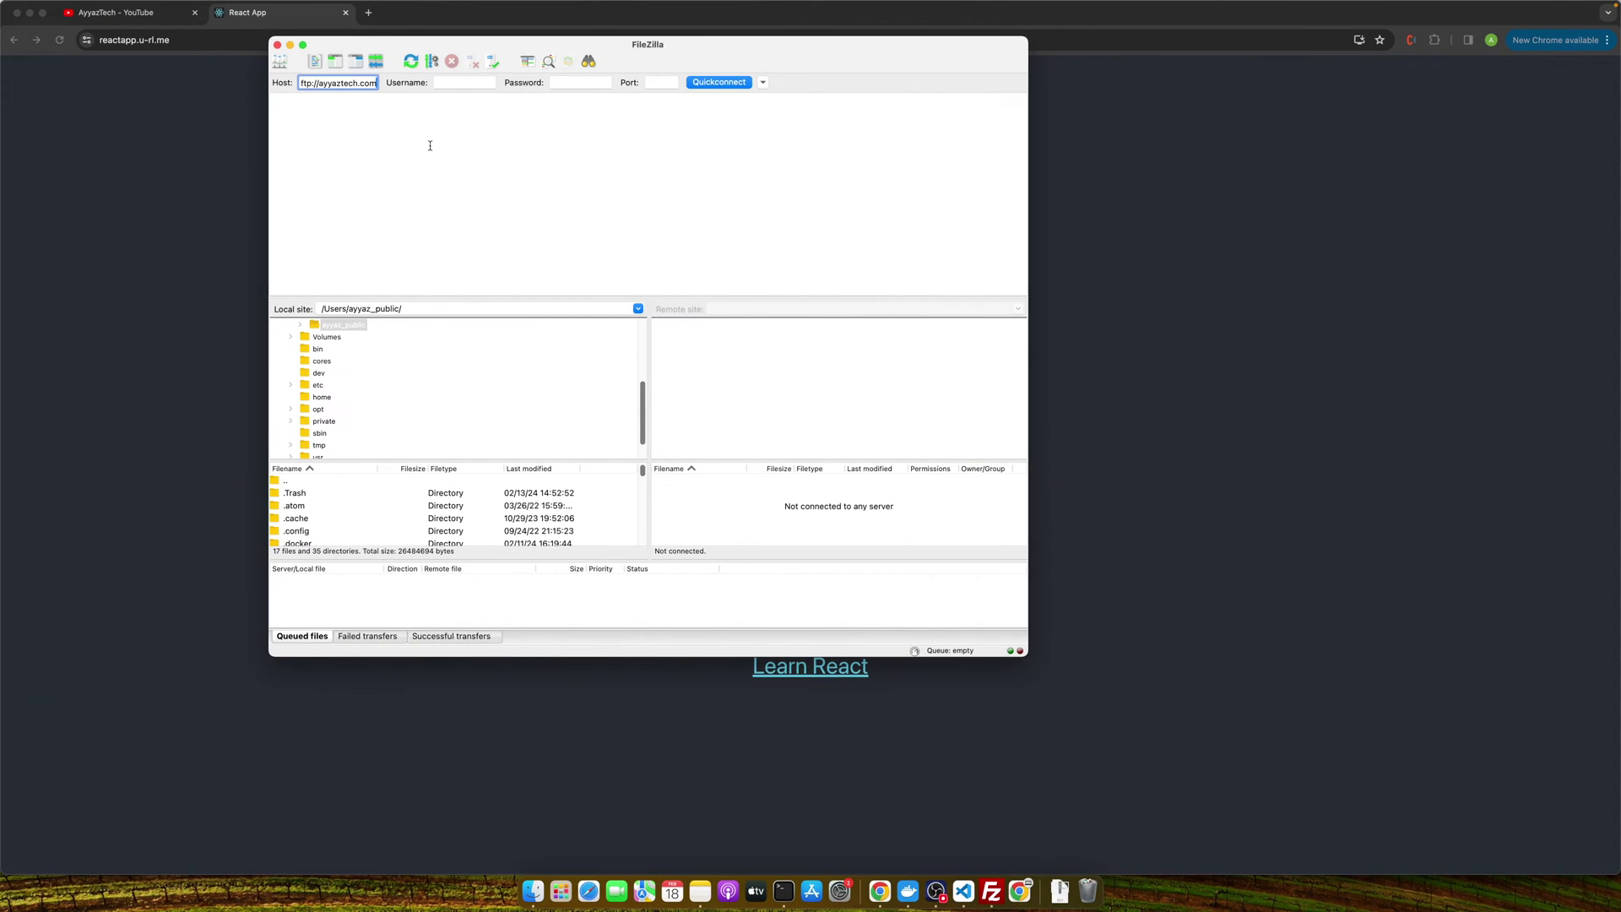
key("ctrl+Right")
left_click(1017, 227)
key("ctrl+Left")
key("Tab")
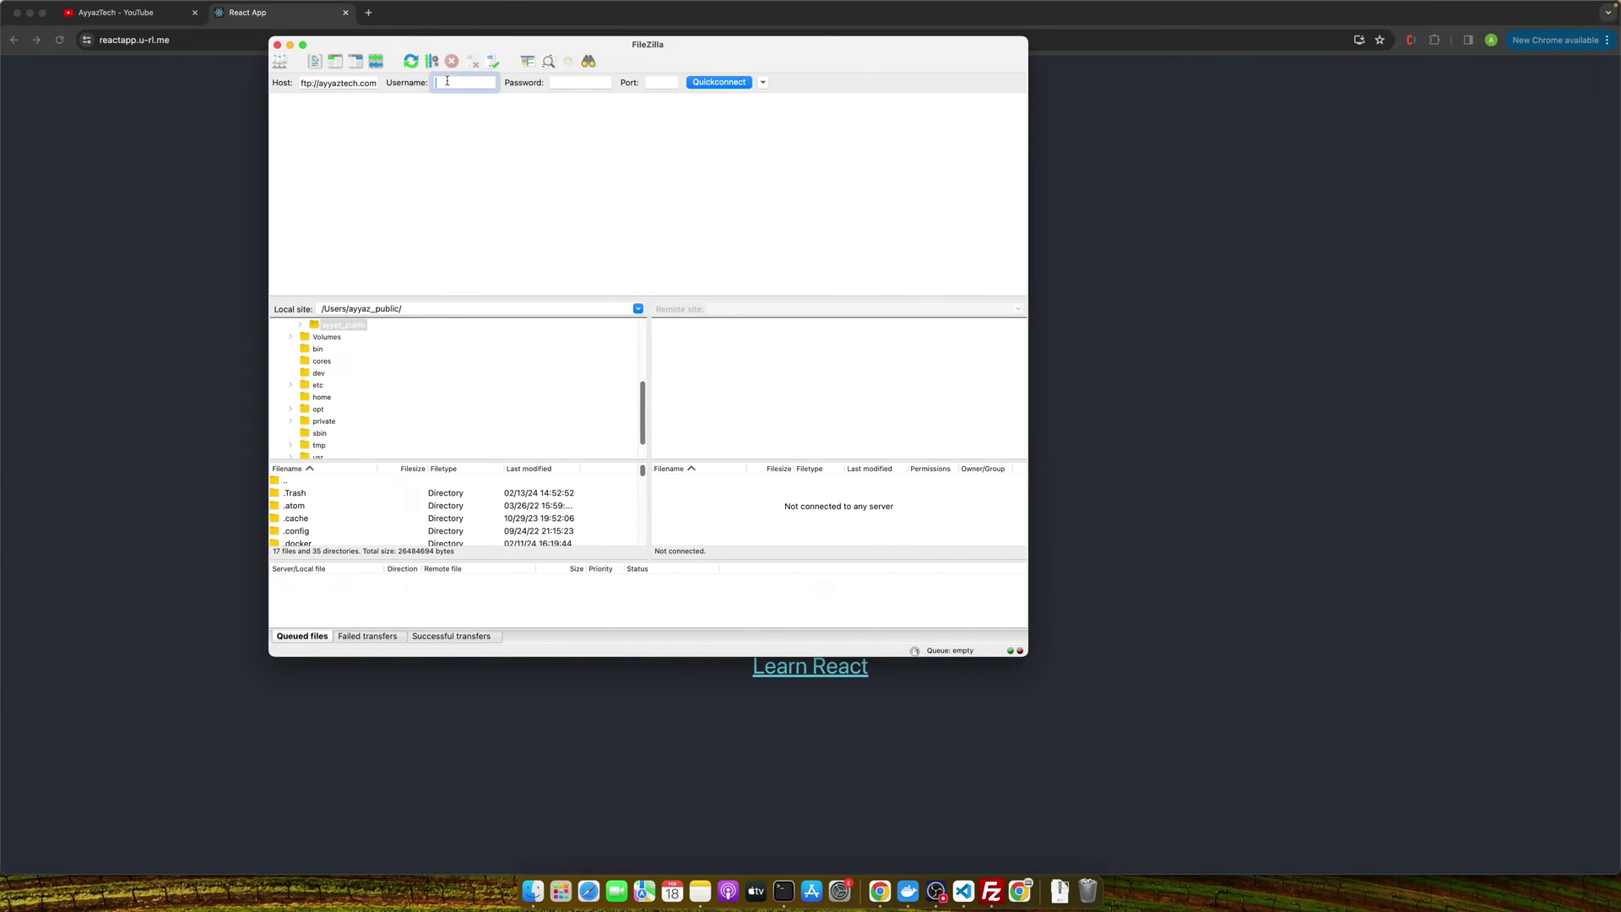
key("super+v")
key("ctrl+Right")
scroll(1013, 397, "down", 2)
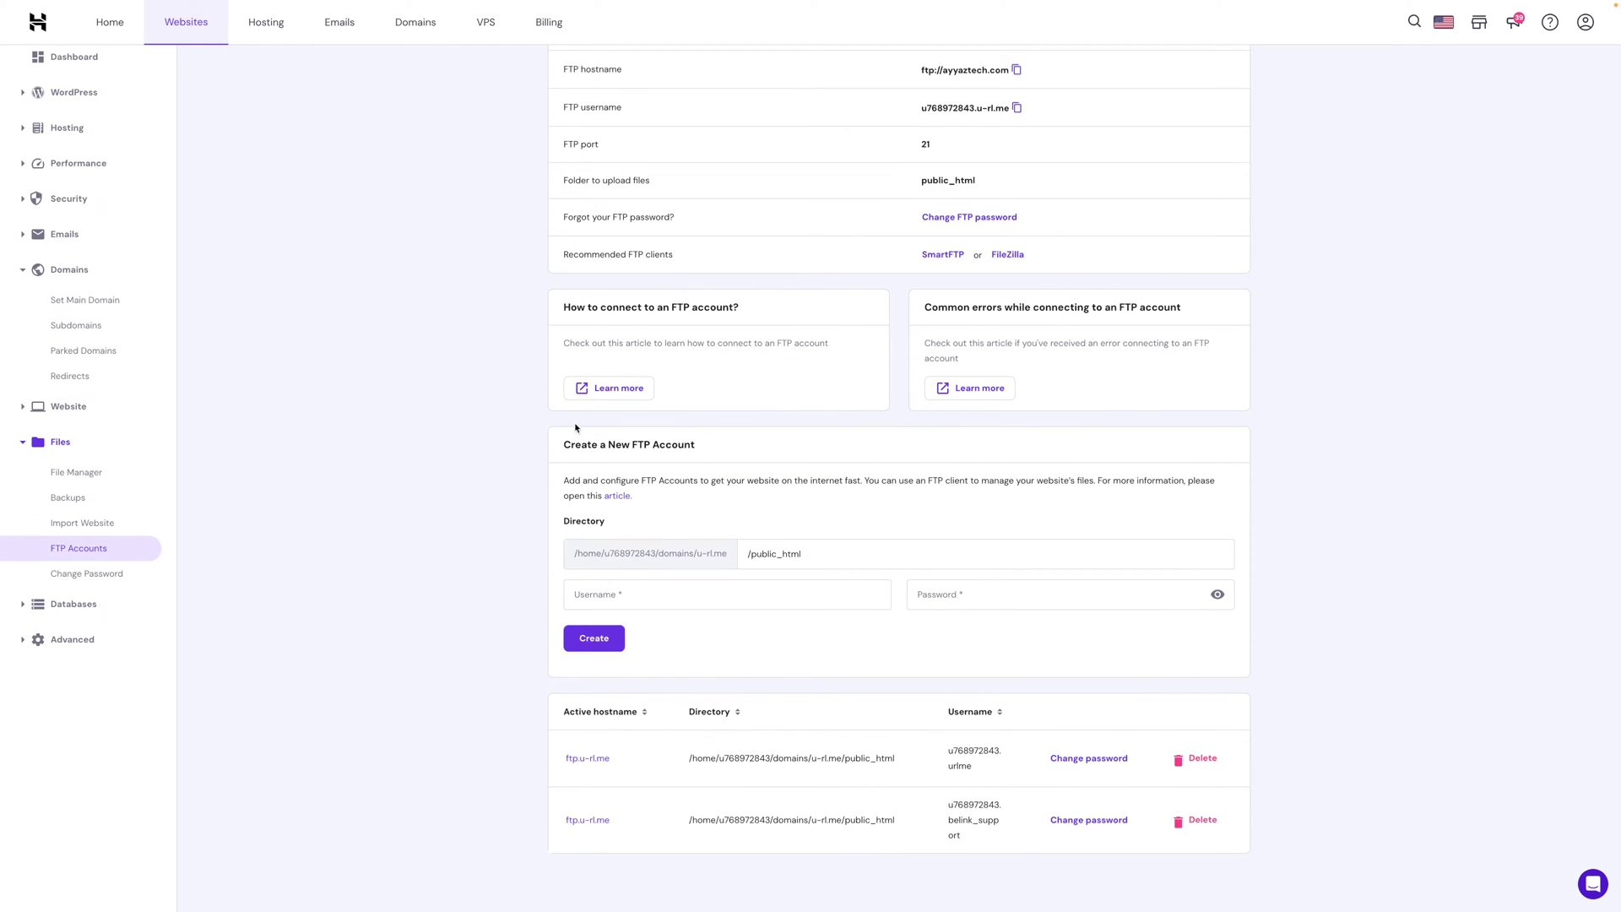
Set the new FTP account's directory to /public_html/reactapp and its username to test.
left_click_drag(704, 457, 543, 448)
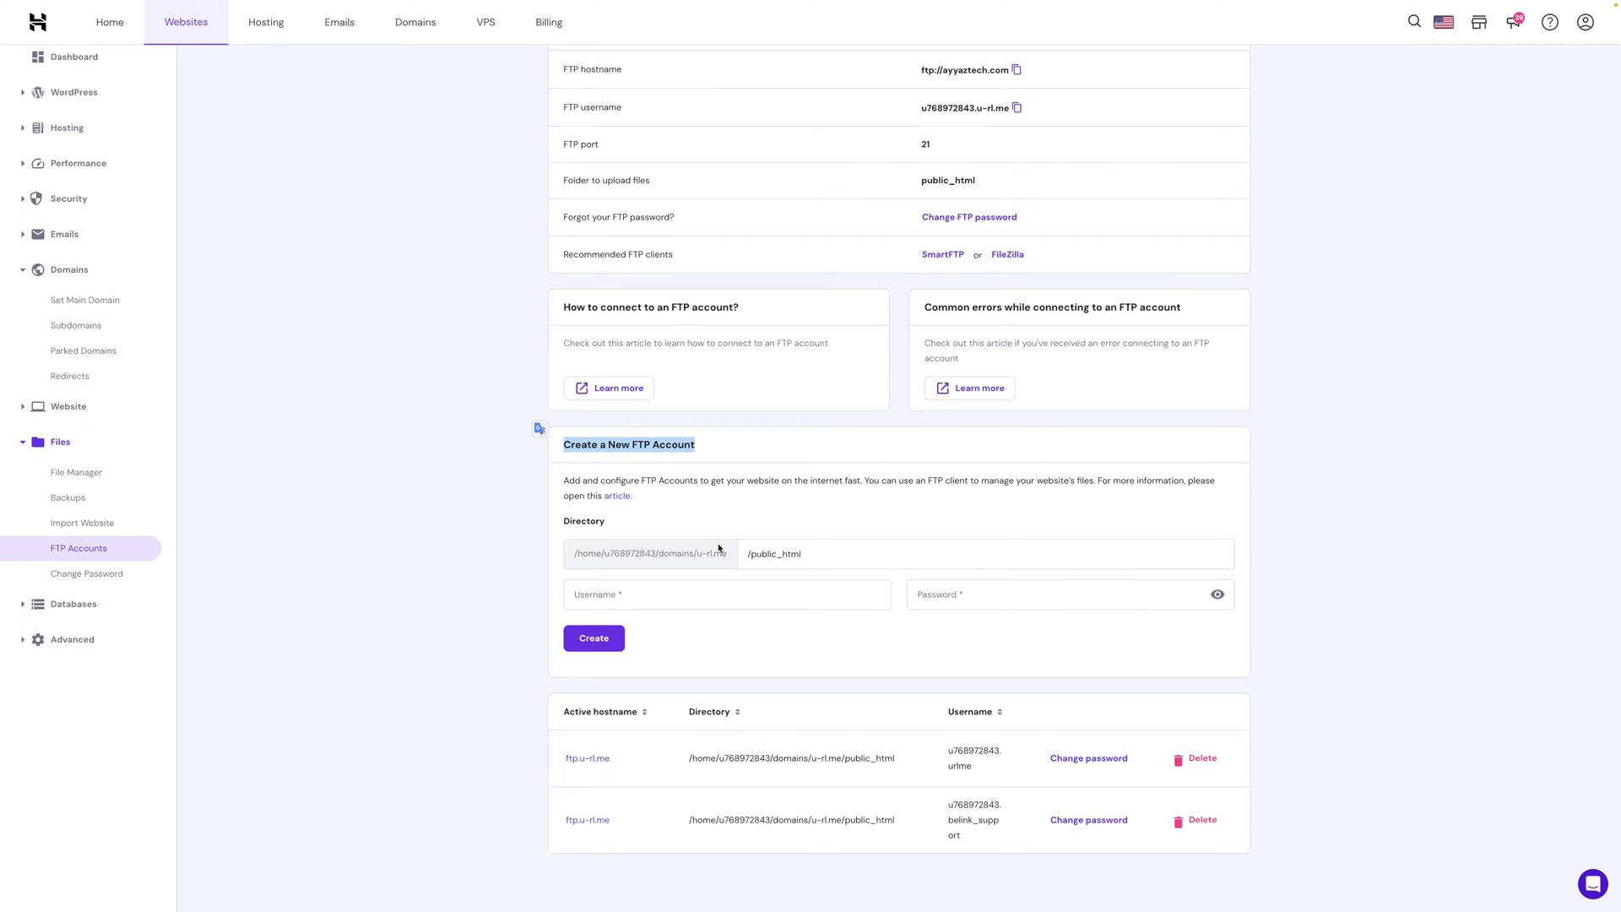
scroll(719, 549, "up", 2)
scroll(718, 549, "down", 2)
left_click(828, 550)
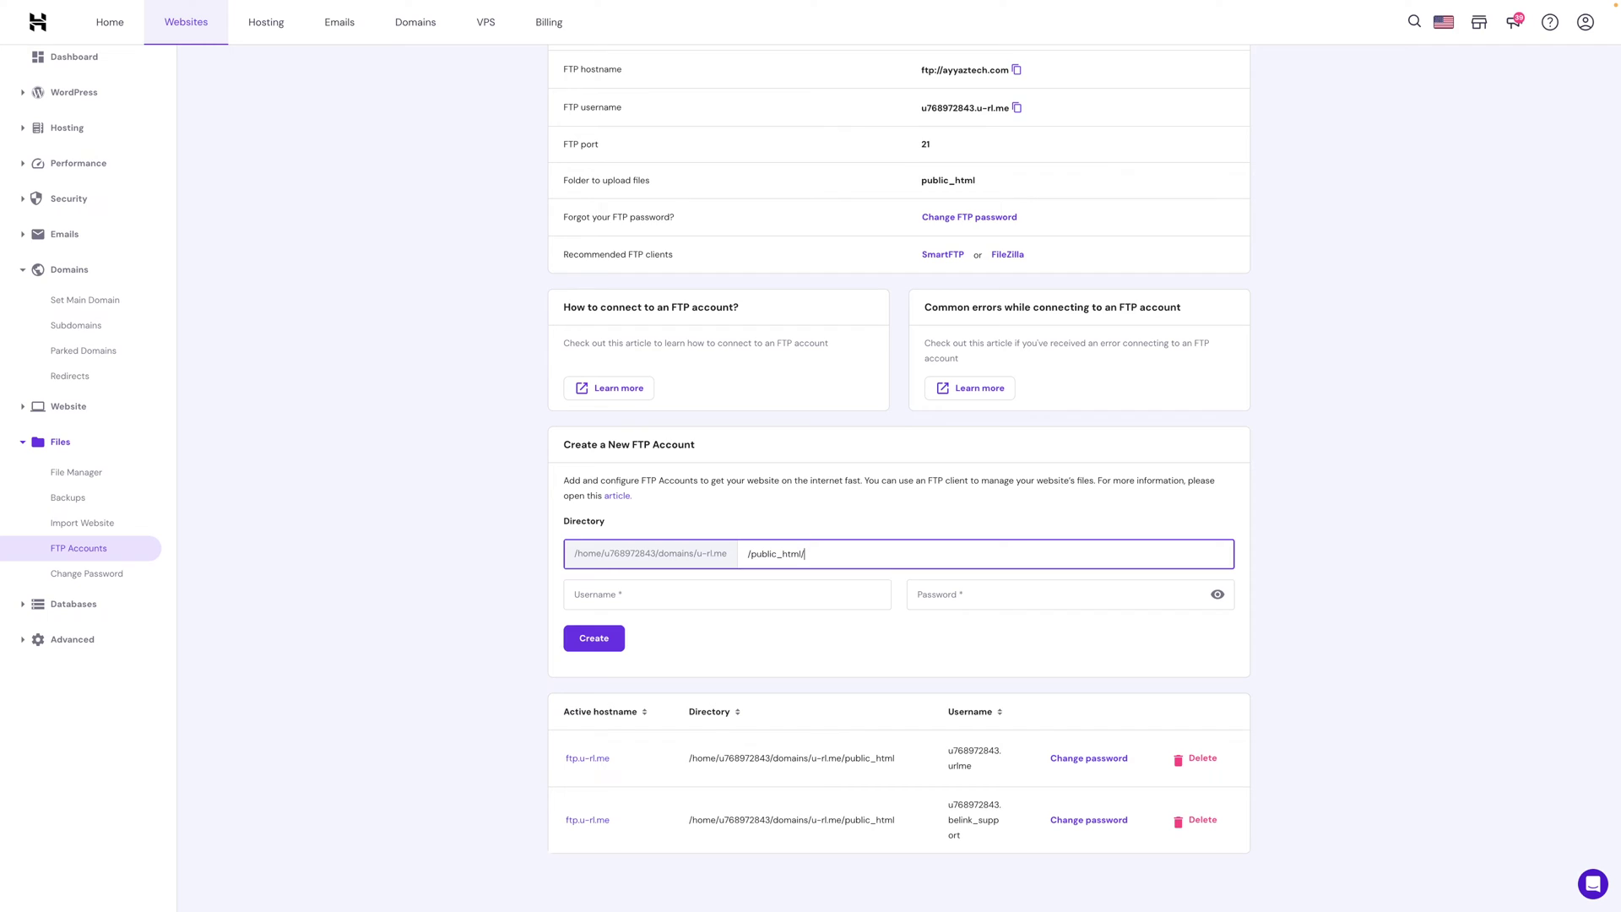
type("reactapp")
left_click(668, 595)
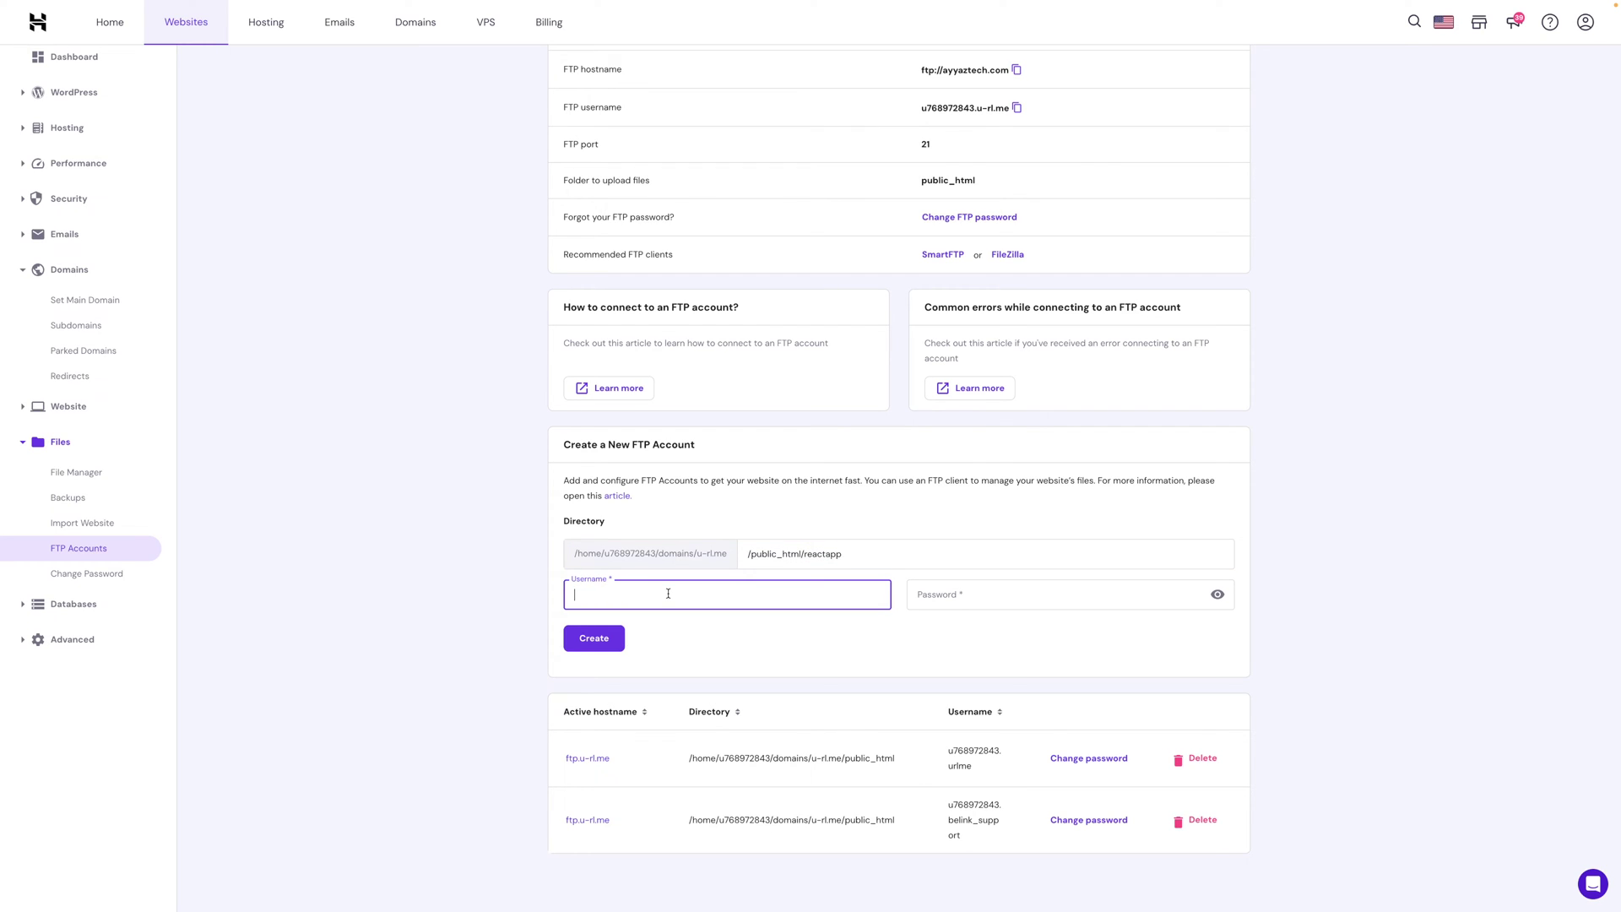
type("test")
key("Tab")
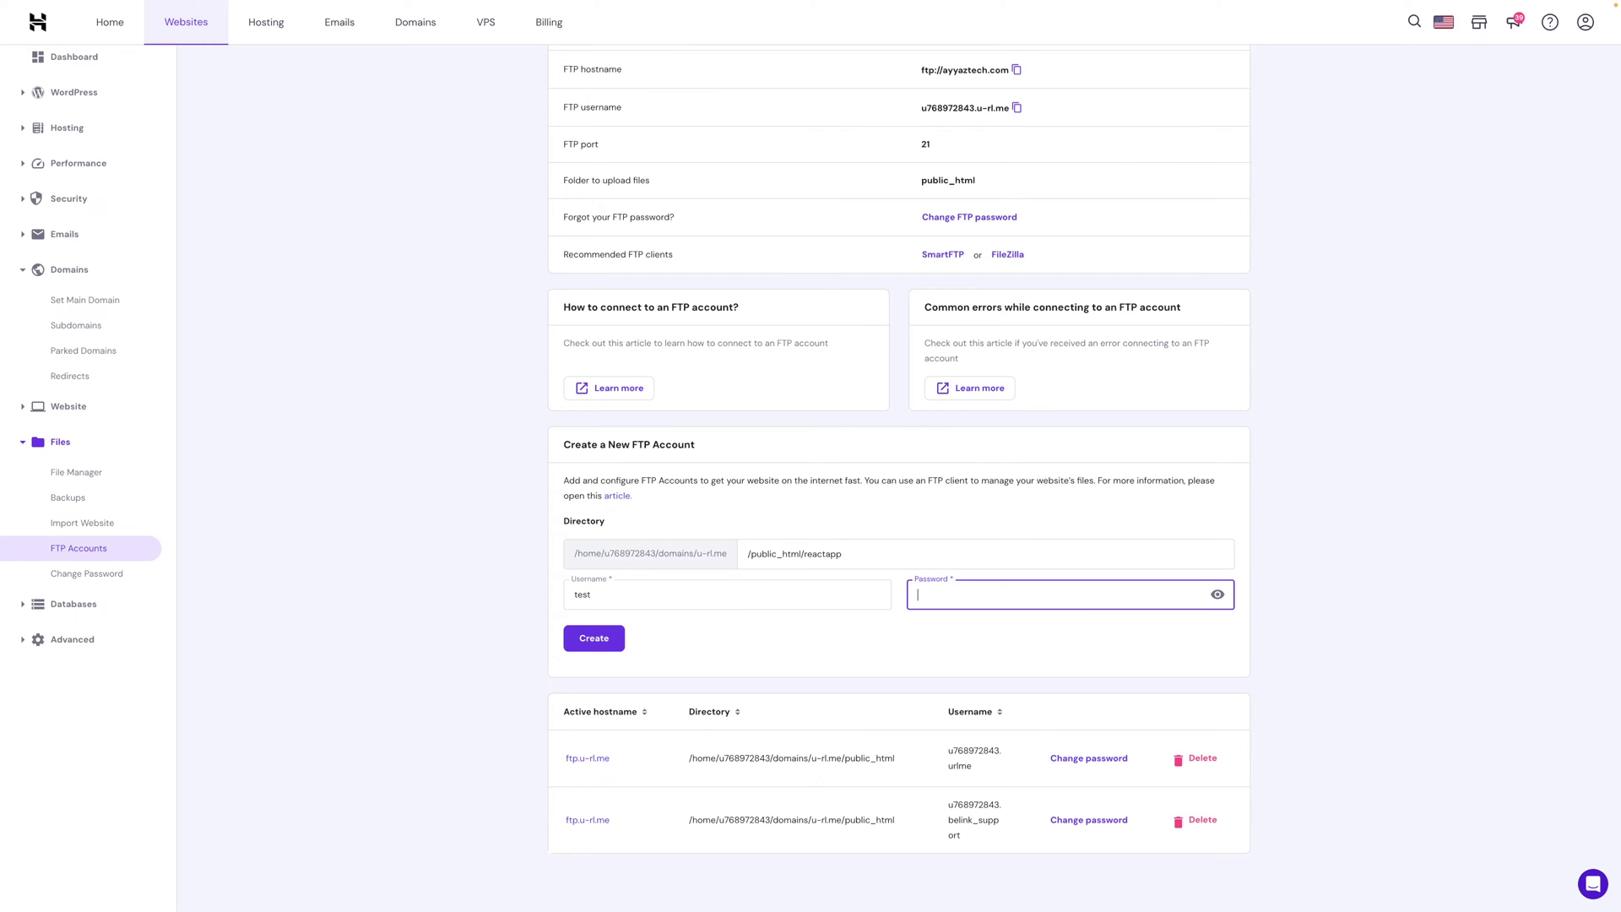
Enter a simple password and submit the new FTP account.
type("tes")
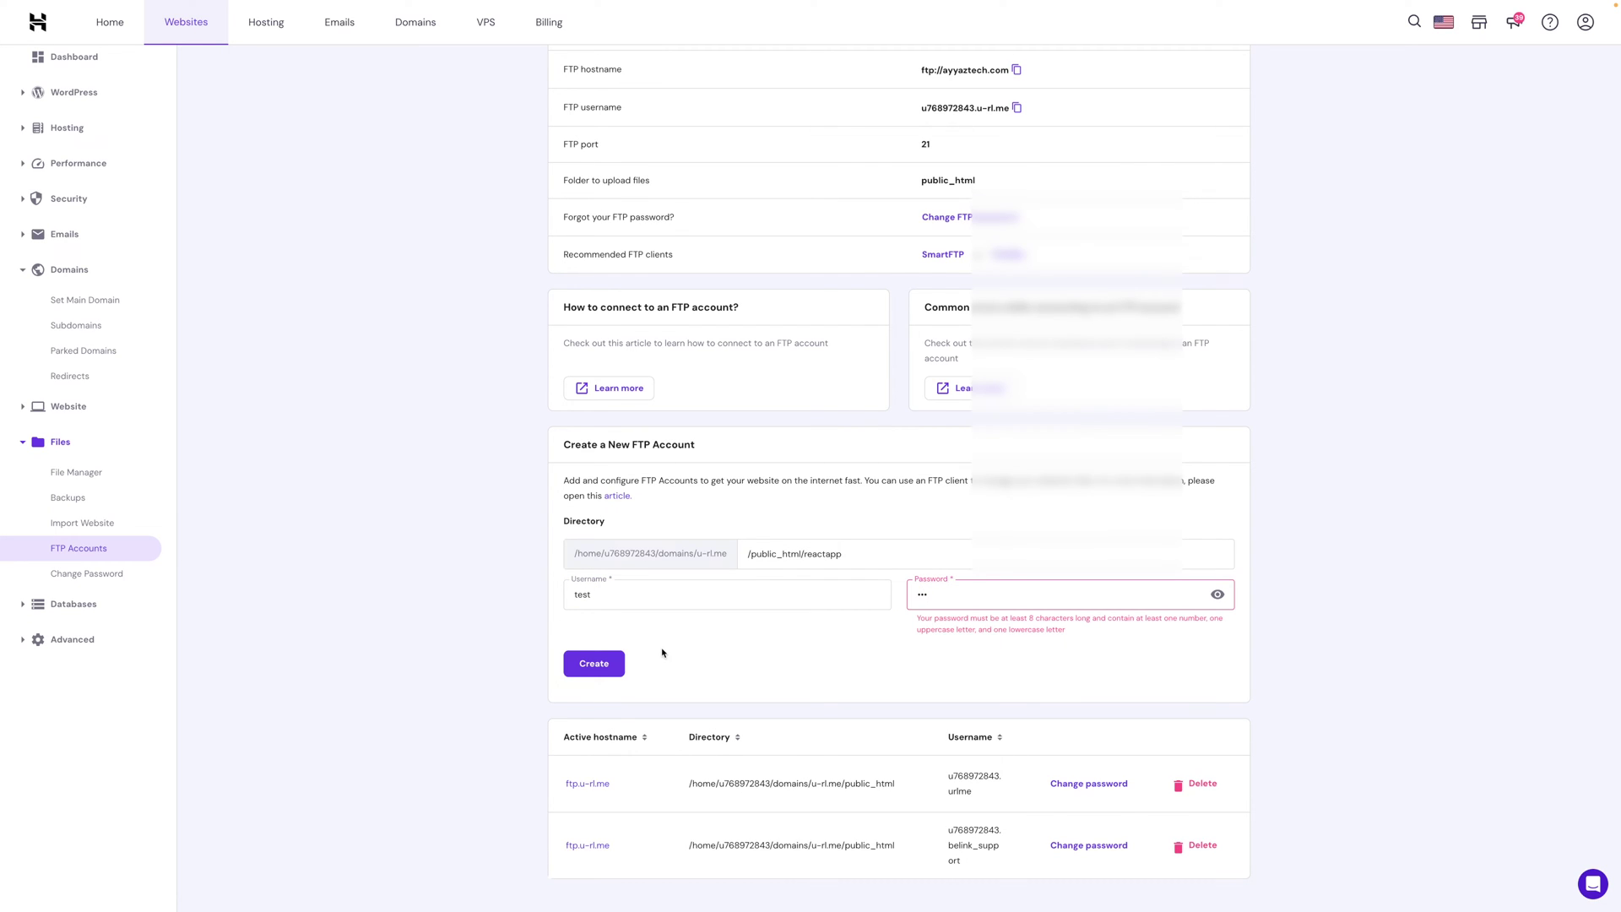
left_click(989, 595)
key("ctrl+a")
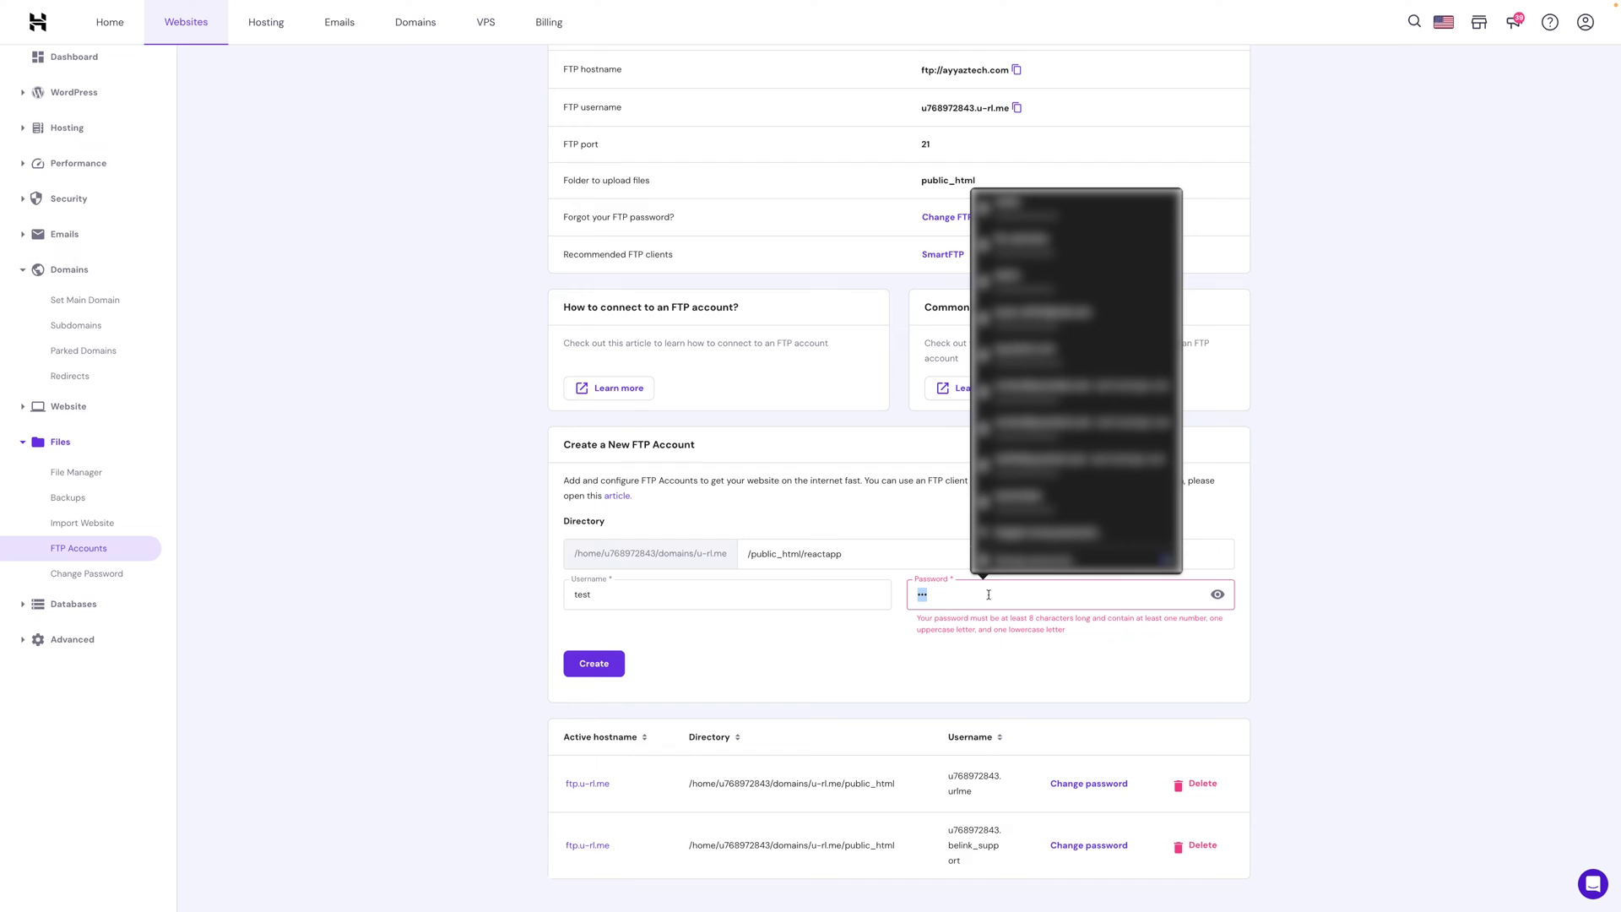
type("Test@1234")
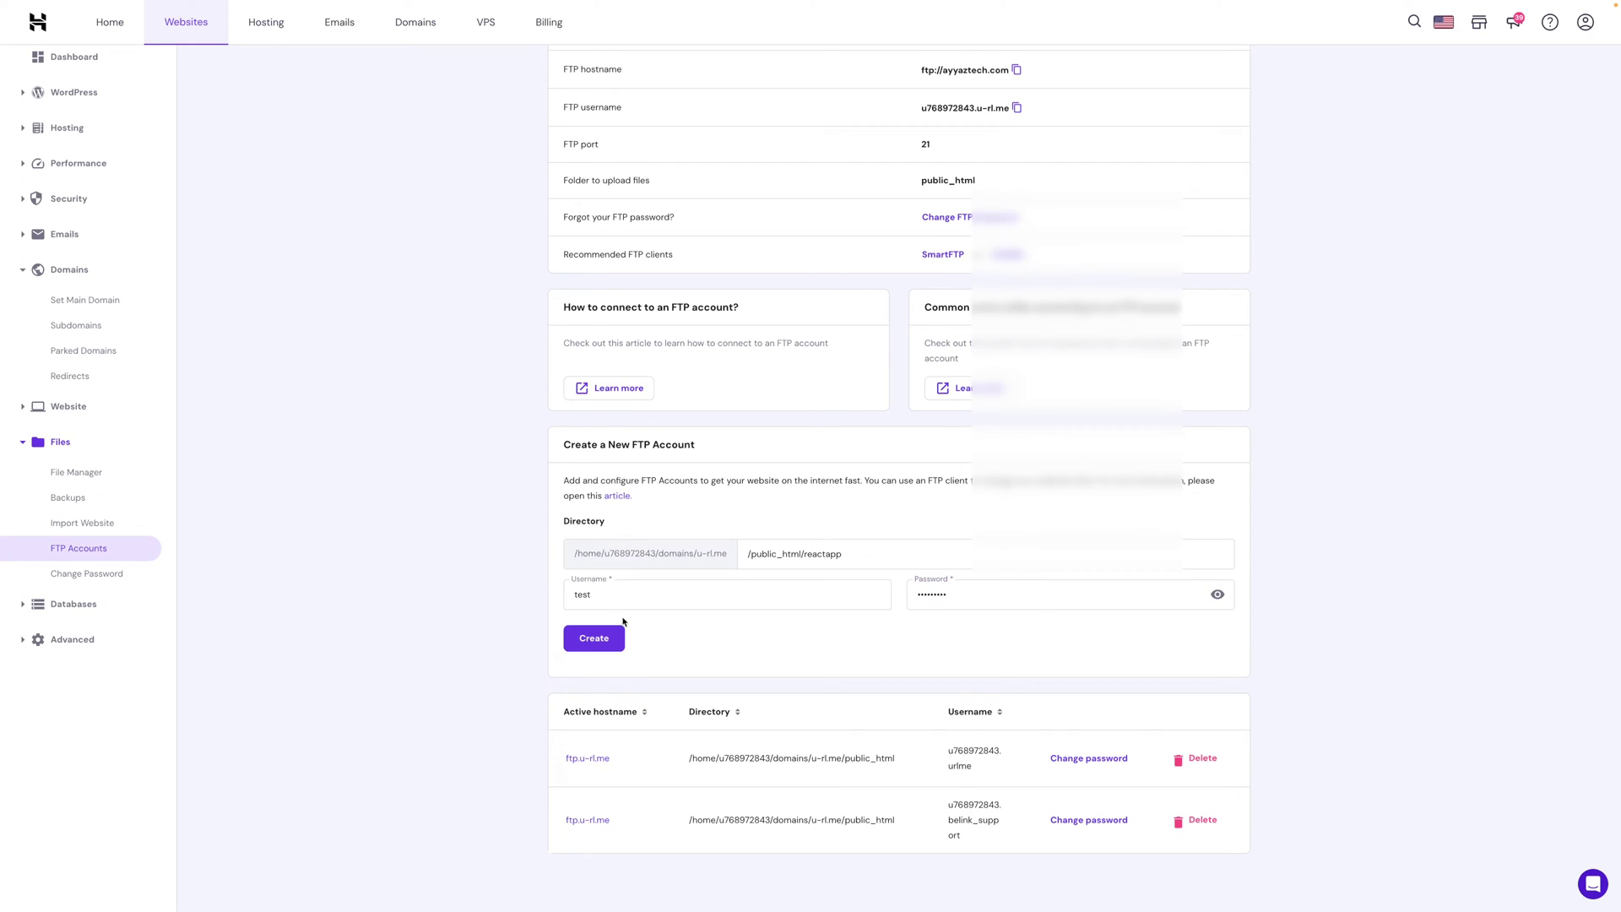
left_click(600, 638)
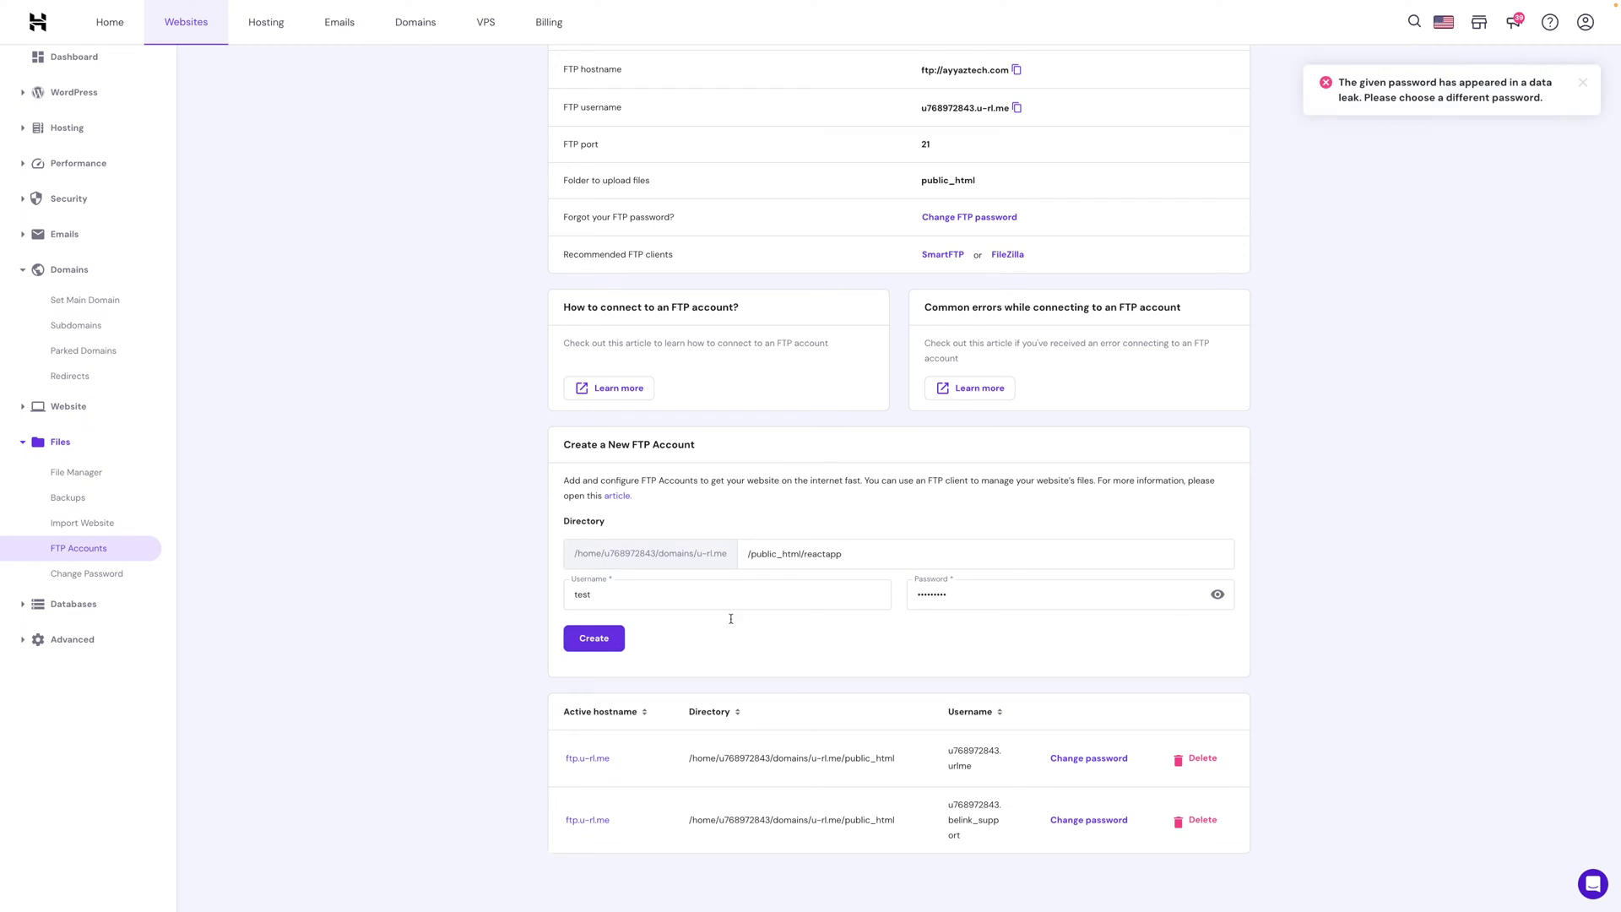
Replace the rejected password with a Chrome-generated strong one and create the account.
double_click(982, 590)
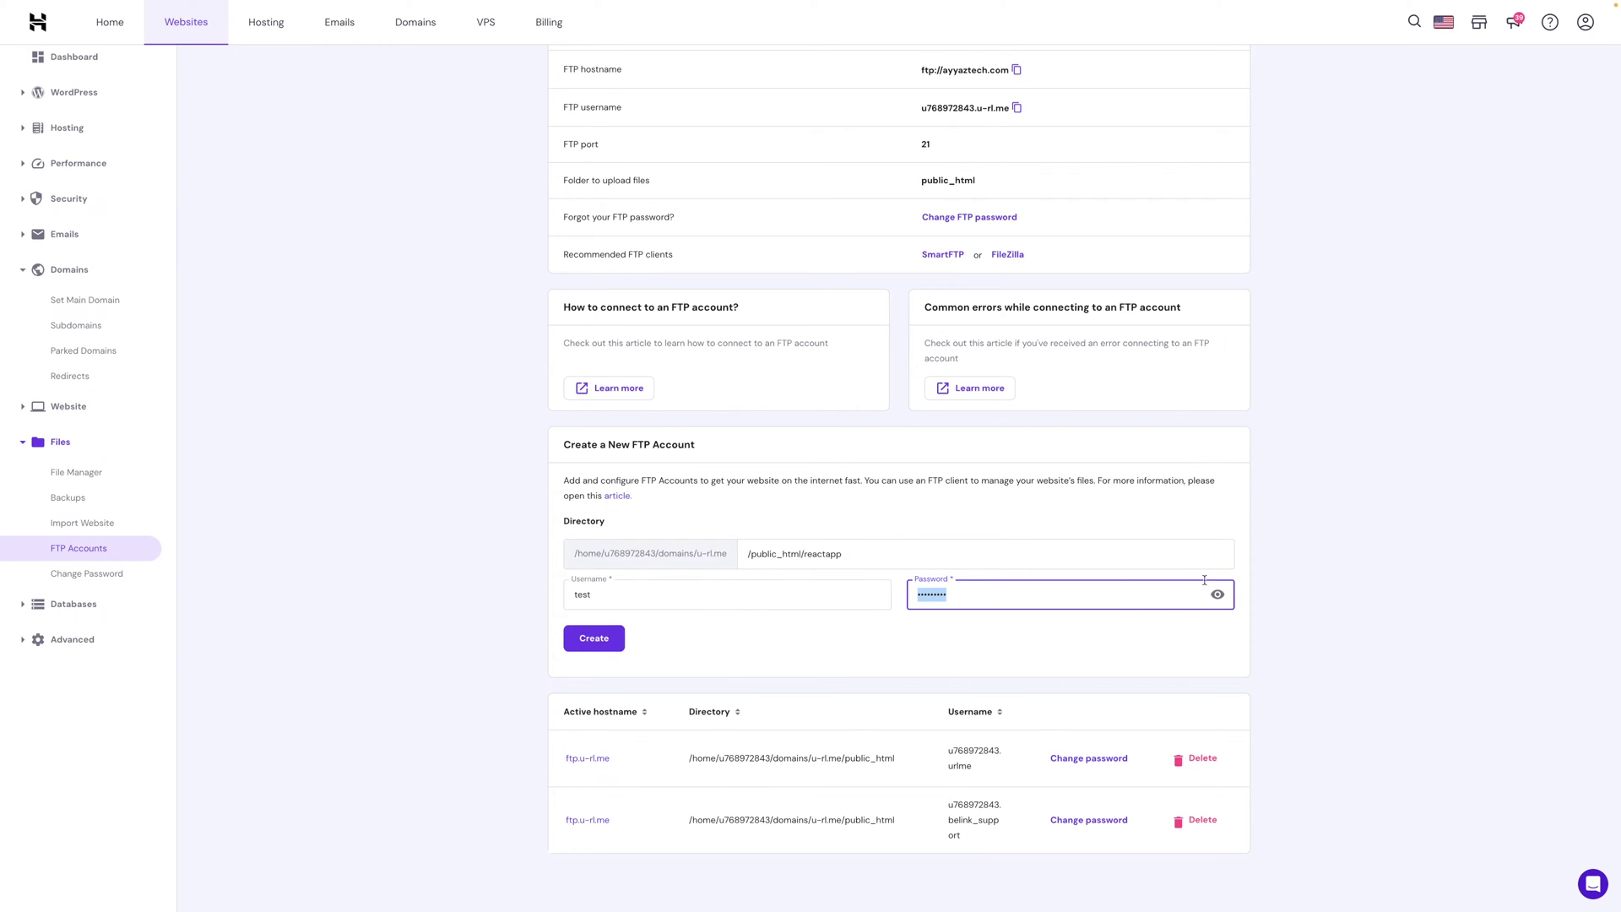
right_click(971, 587)
left_click(1014, 201)
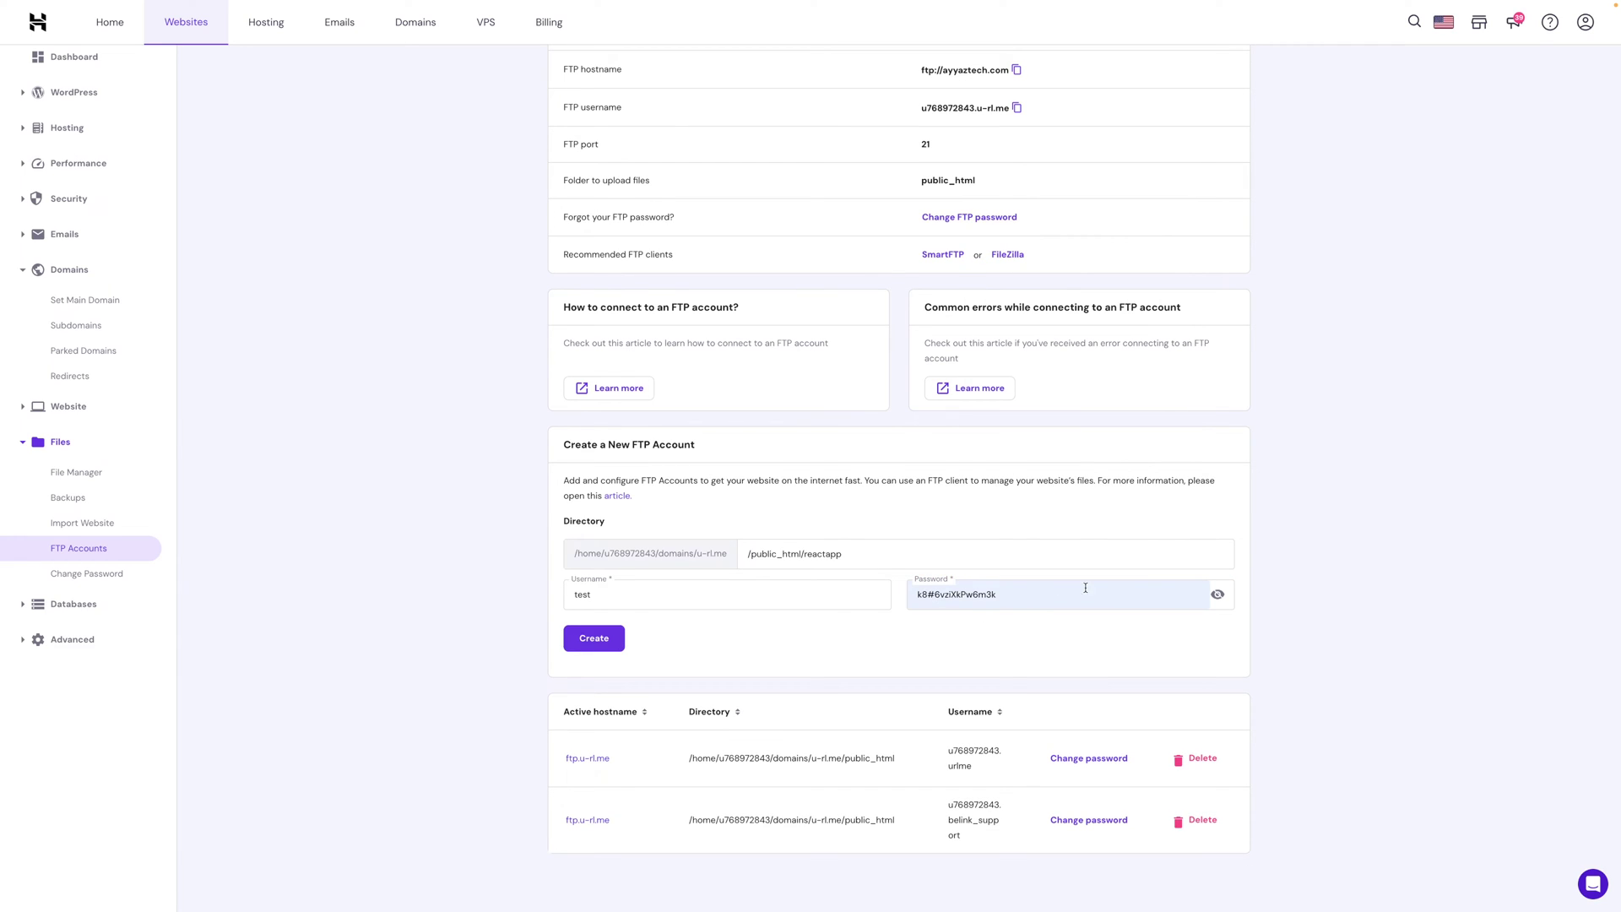
triple_click(990, 593)
left_click(594, 639)
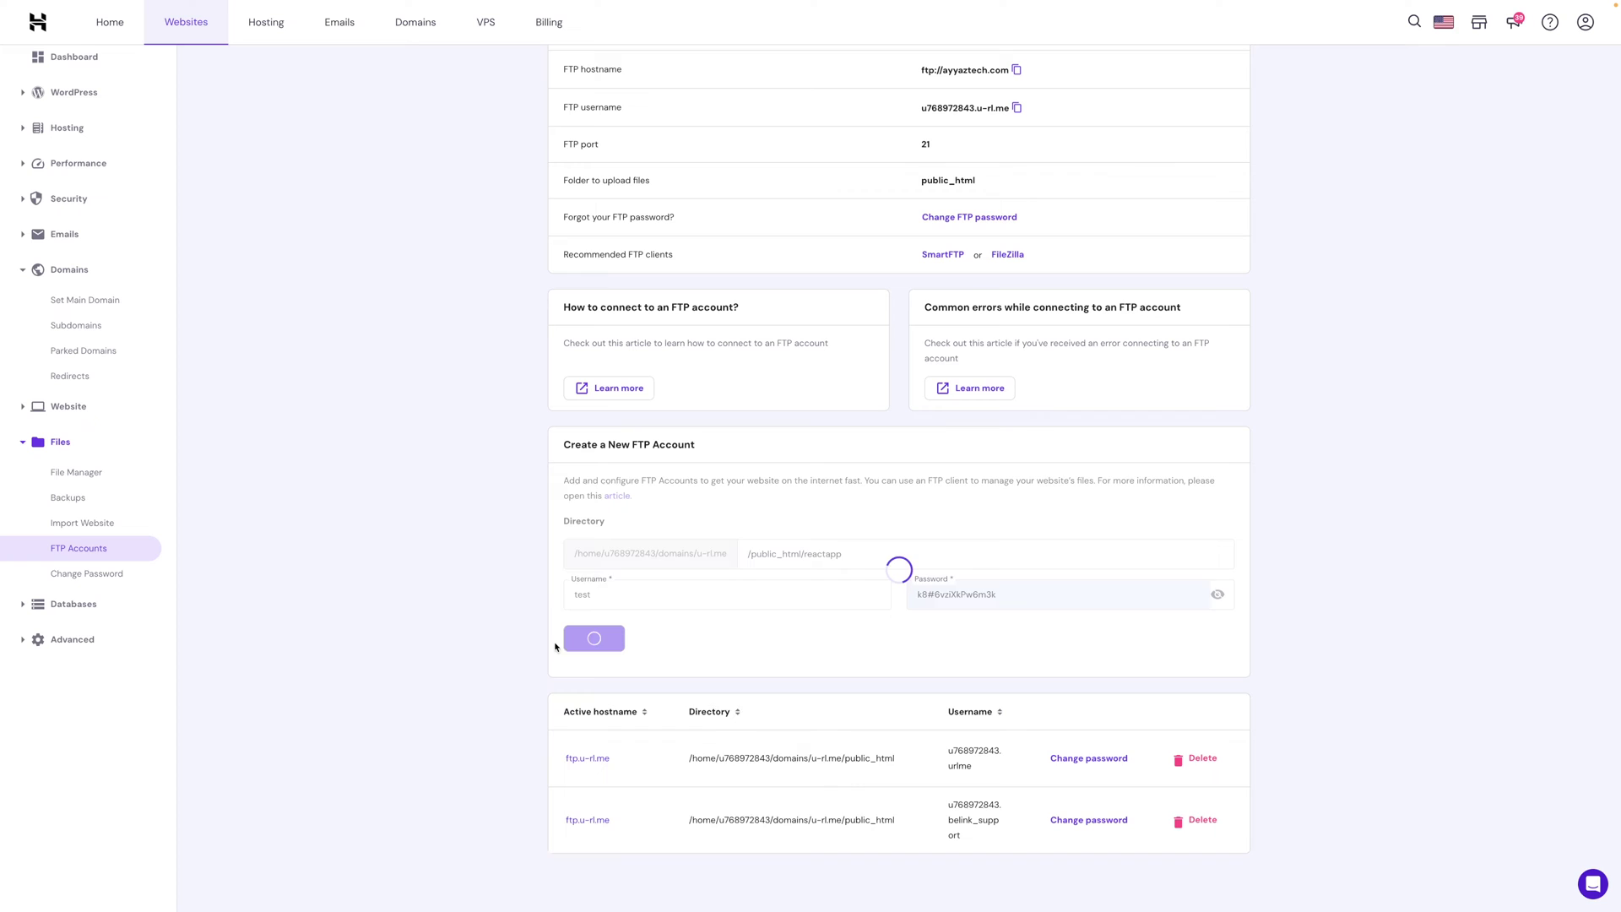
scroll(820, 485, "up", 2)
scroll(820, 486, "down", 2)
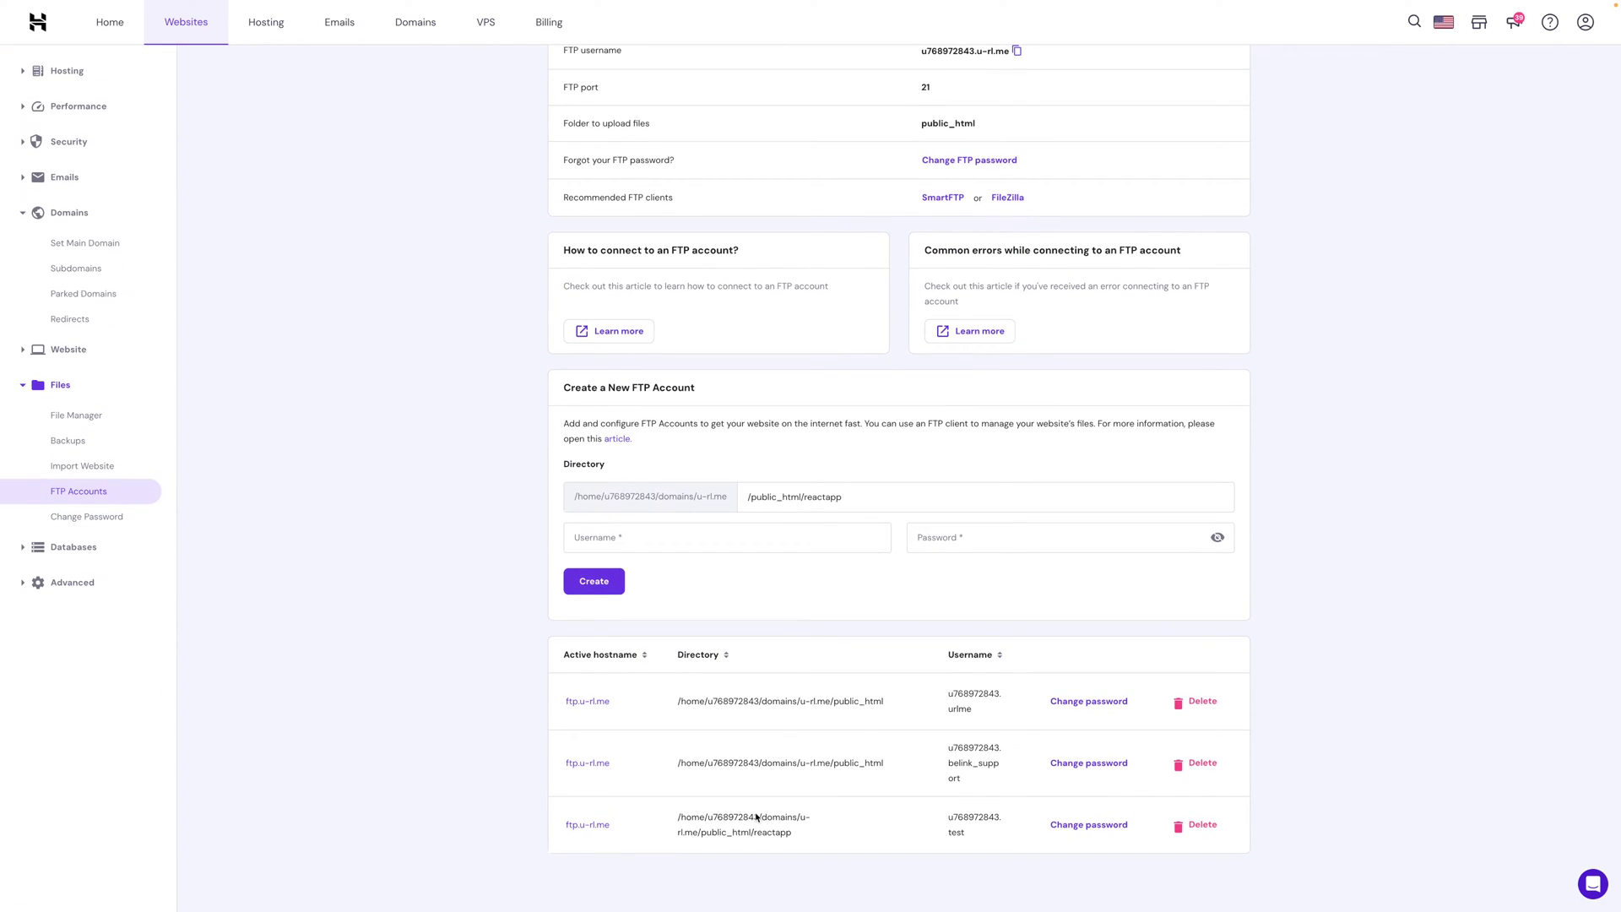
Fill in the new FTP account's password in FileZilla's Quickconnect bar.
left_click_drag(794, 833, 640, 820)
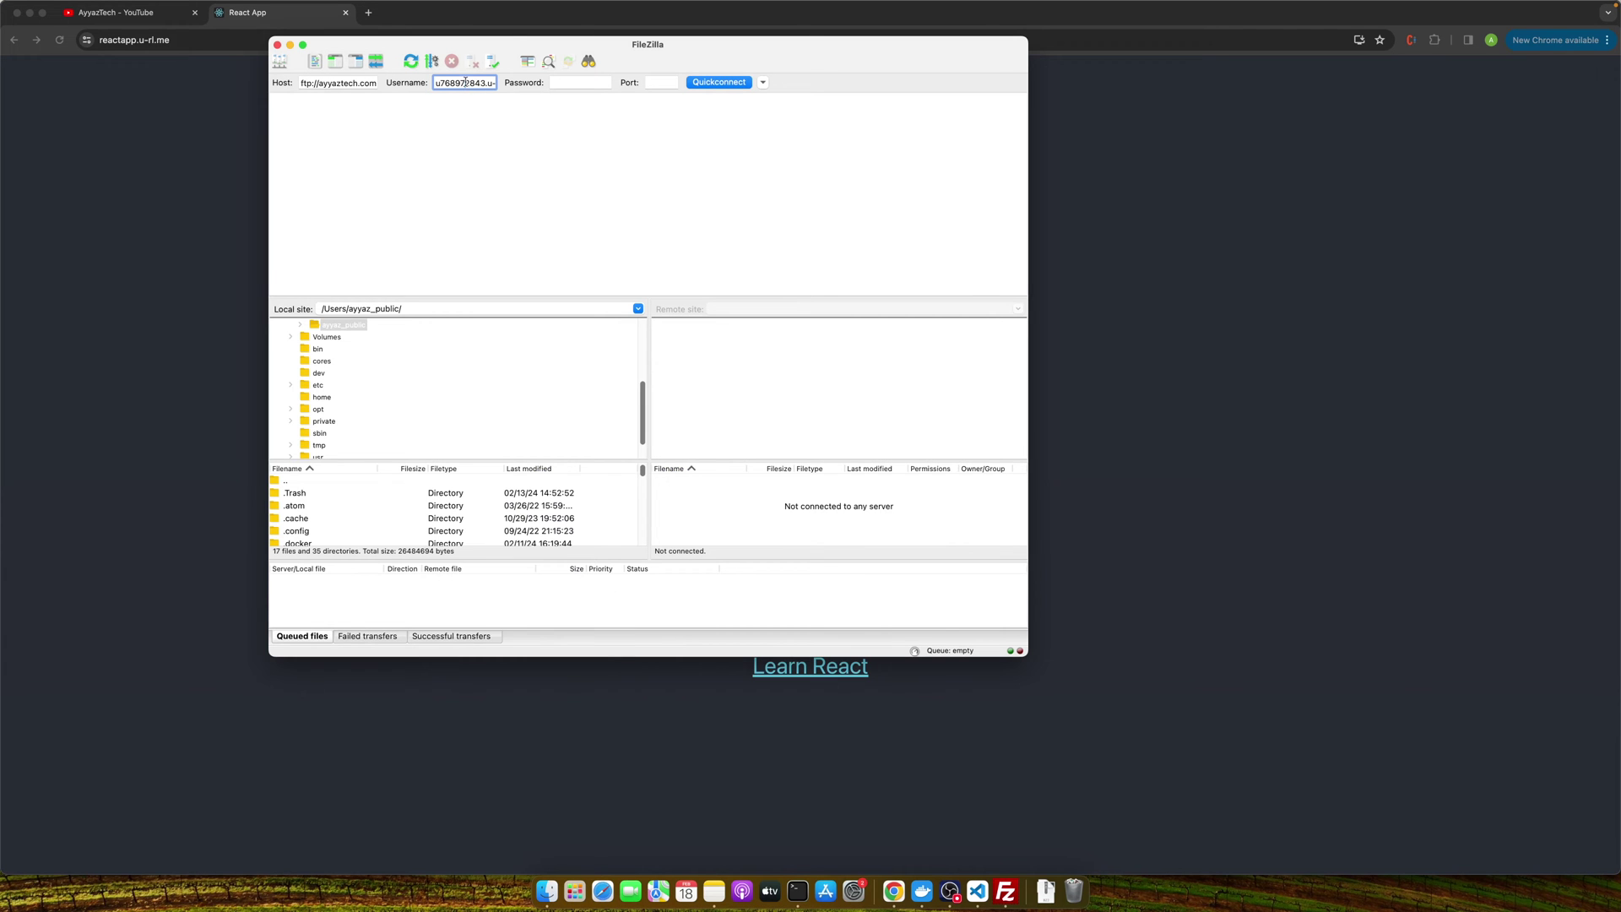
triple_click(465, 81)
key("ctrl+Right")
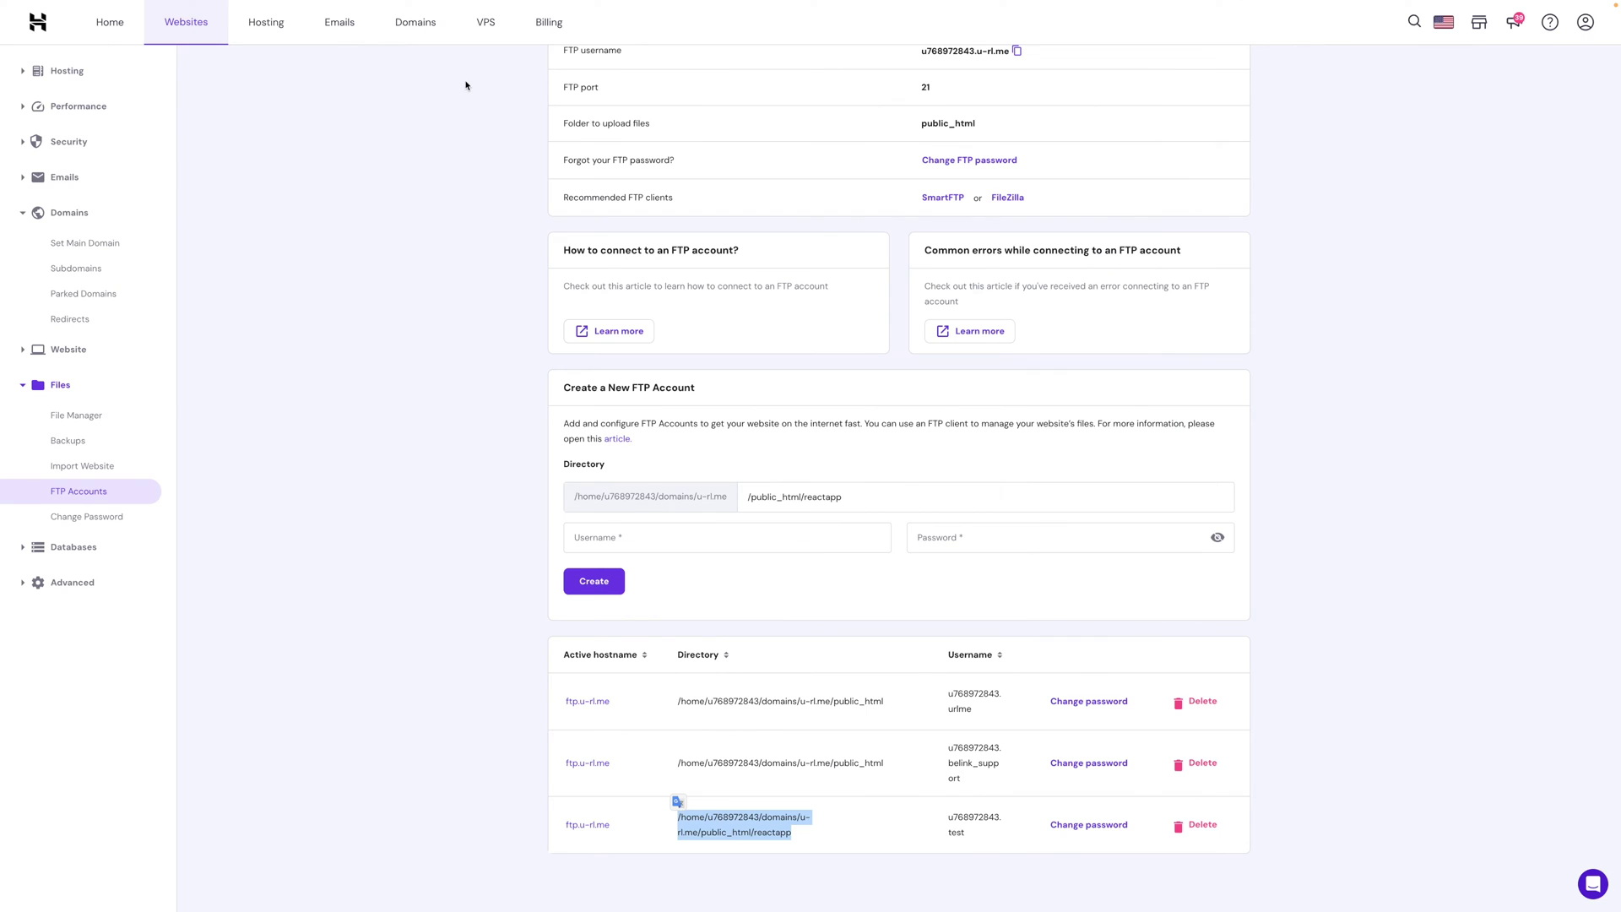
key("ctrl+Left")
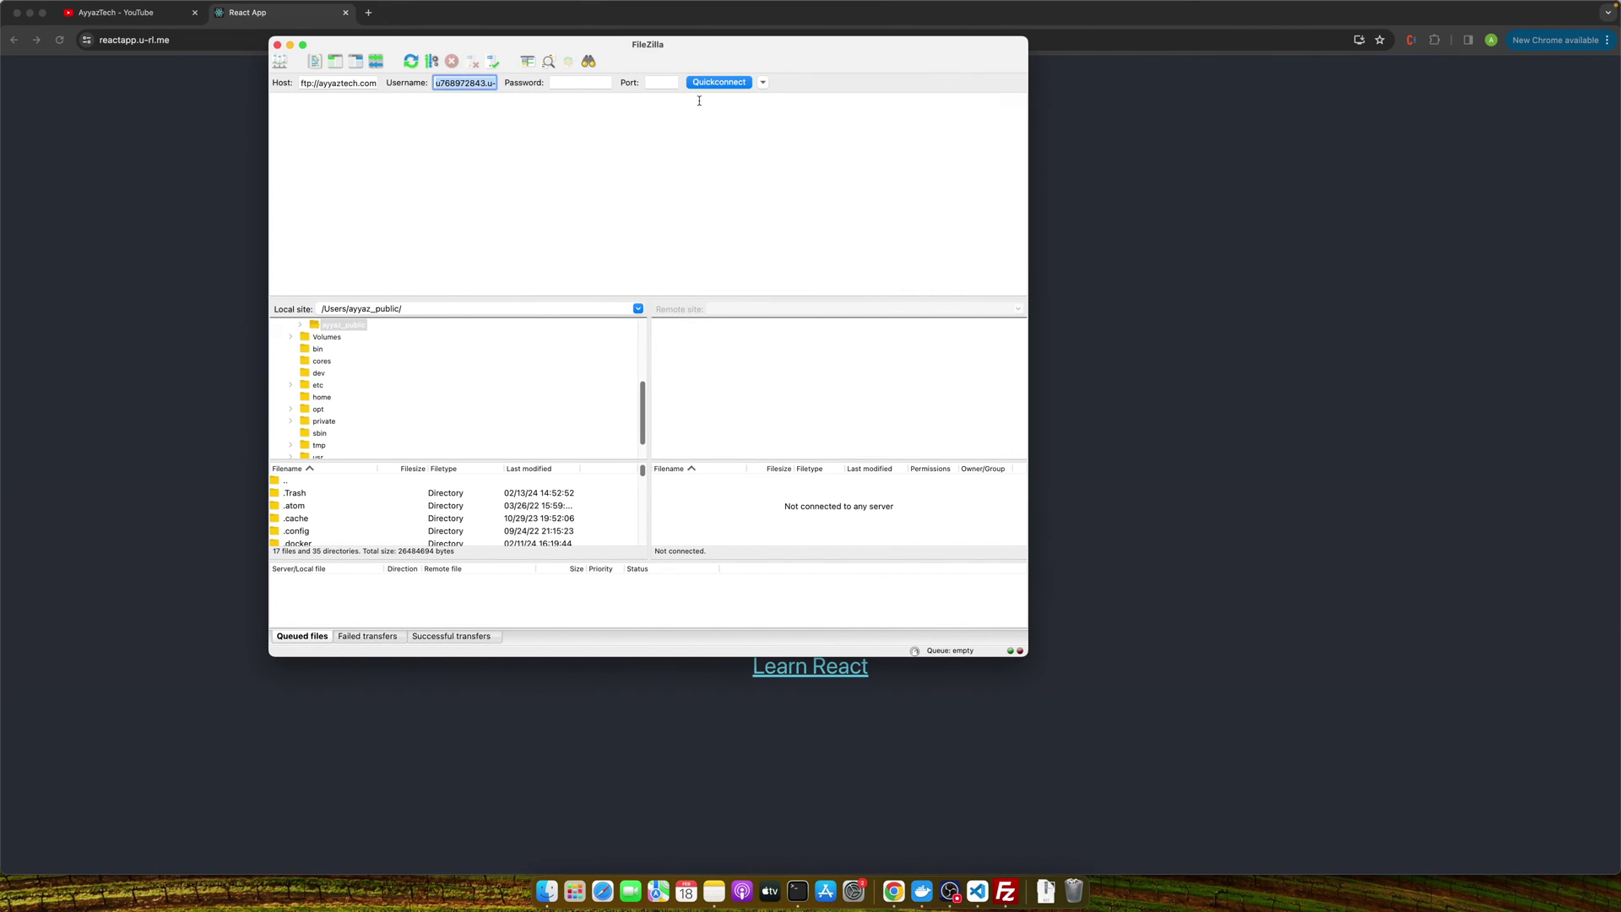
left_click(584, 87)
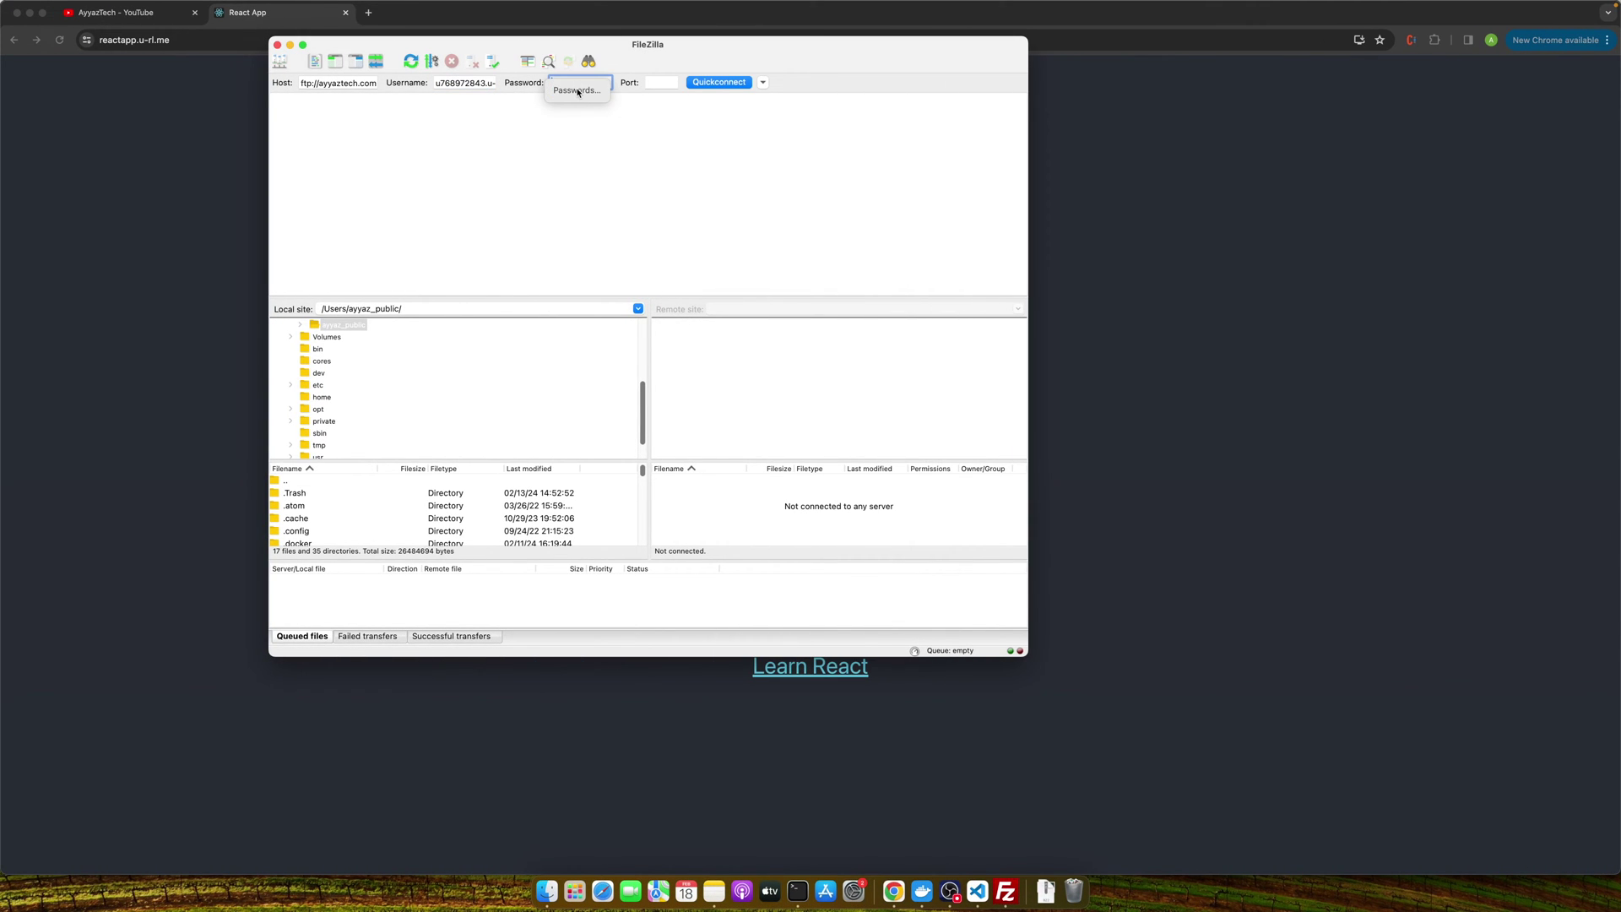
Copy the new account's username and host ftp.u-rl.me from hPanel into FileZilla.
key("ctrl+Right")
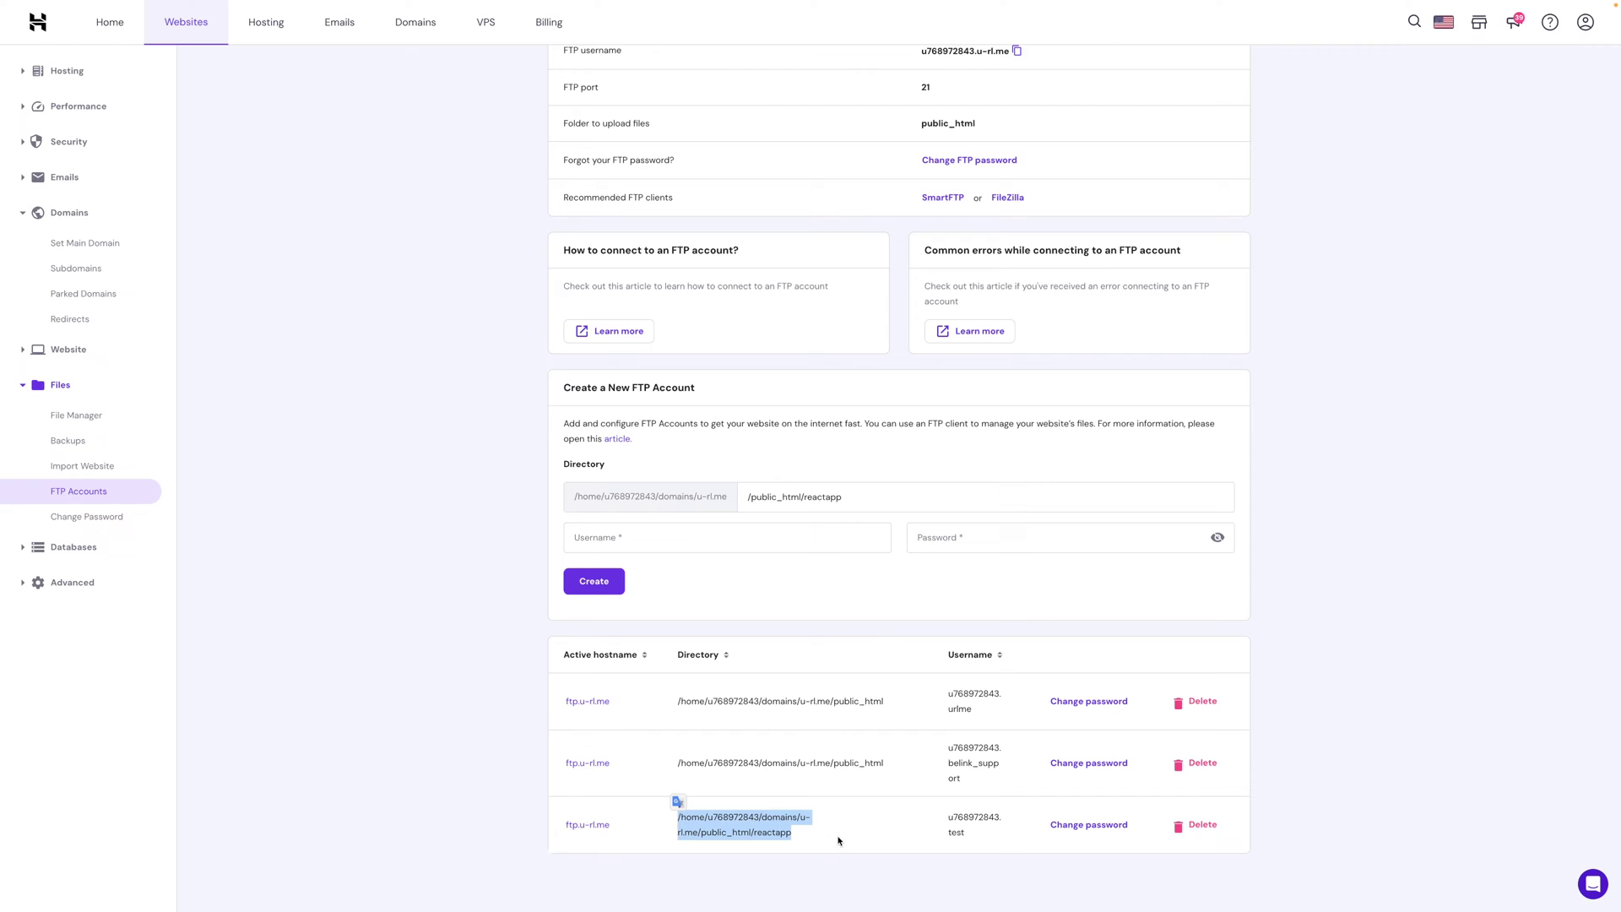
left_click_drag(973, 839, 946, 811)
key("ctrl+Left")
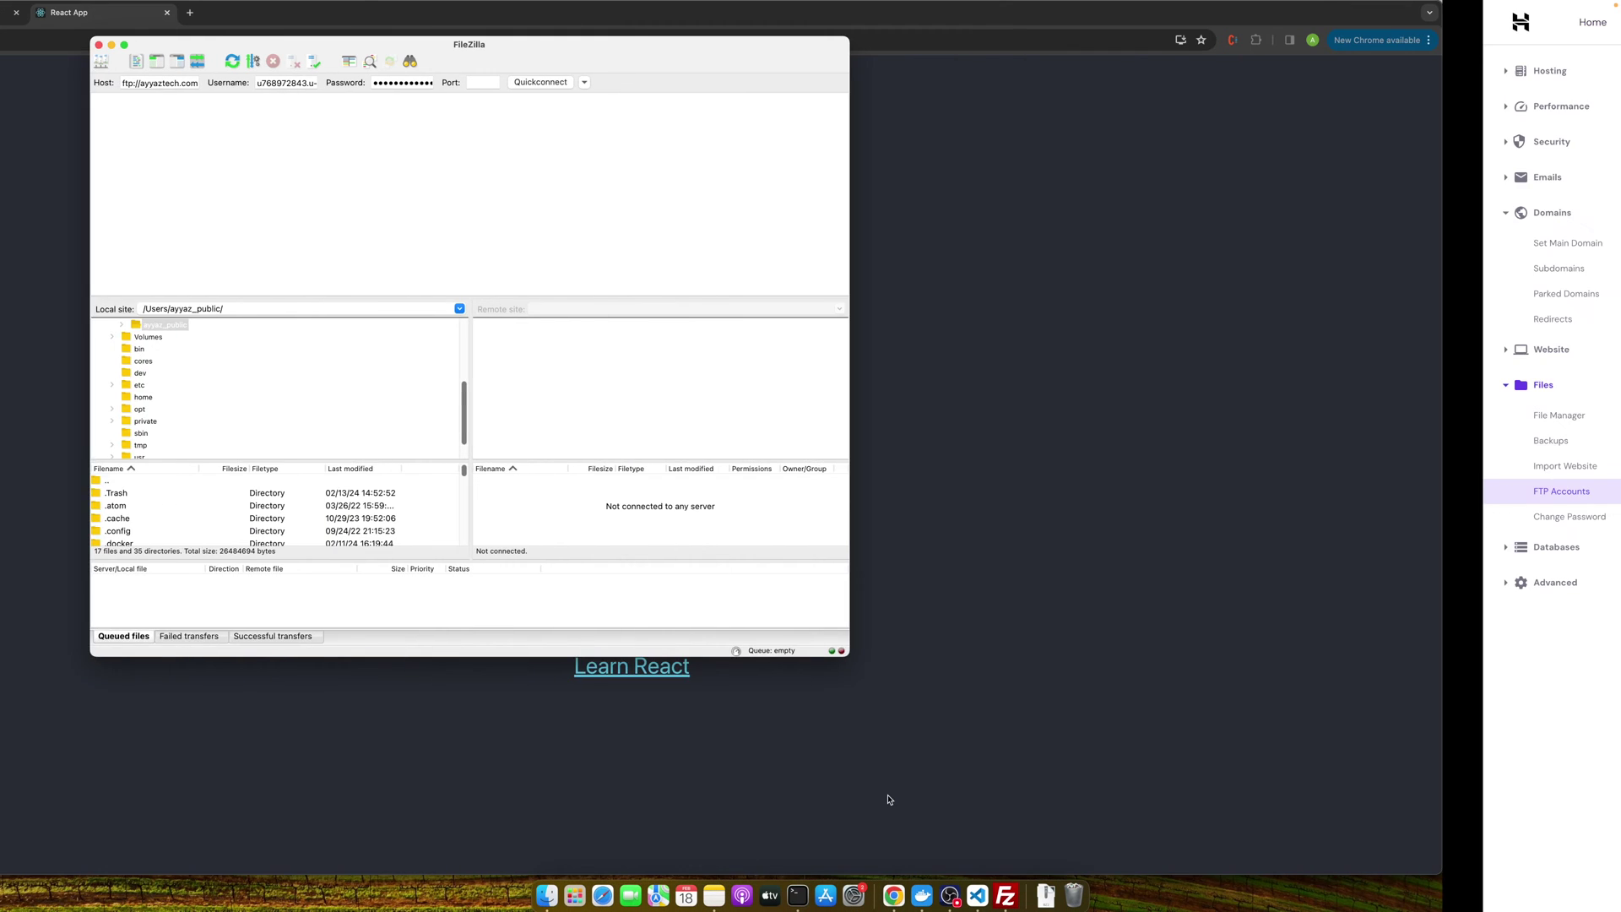
left_click(456, 82)
key("ctrl+Right")
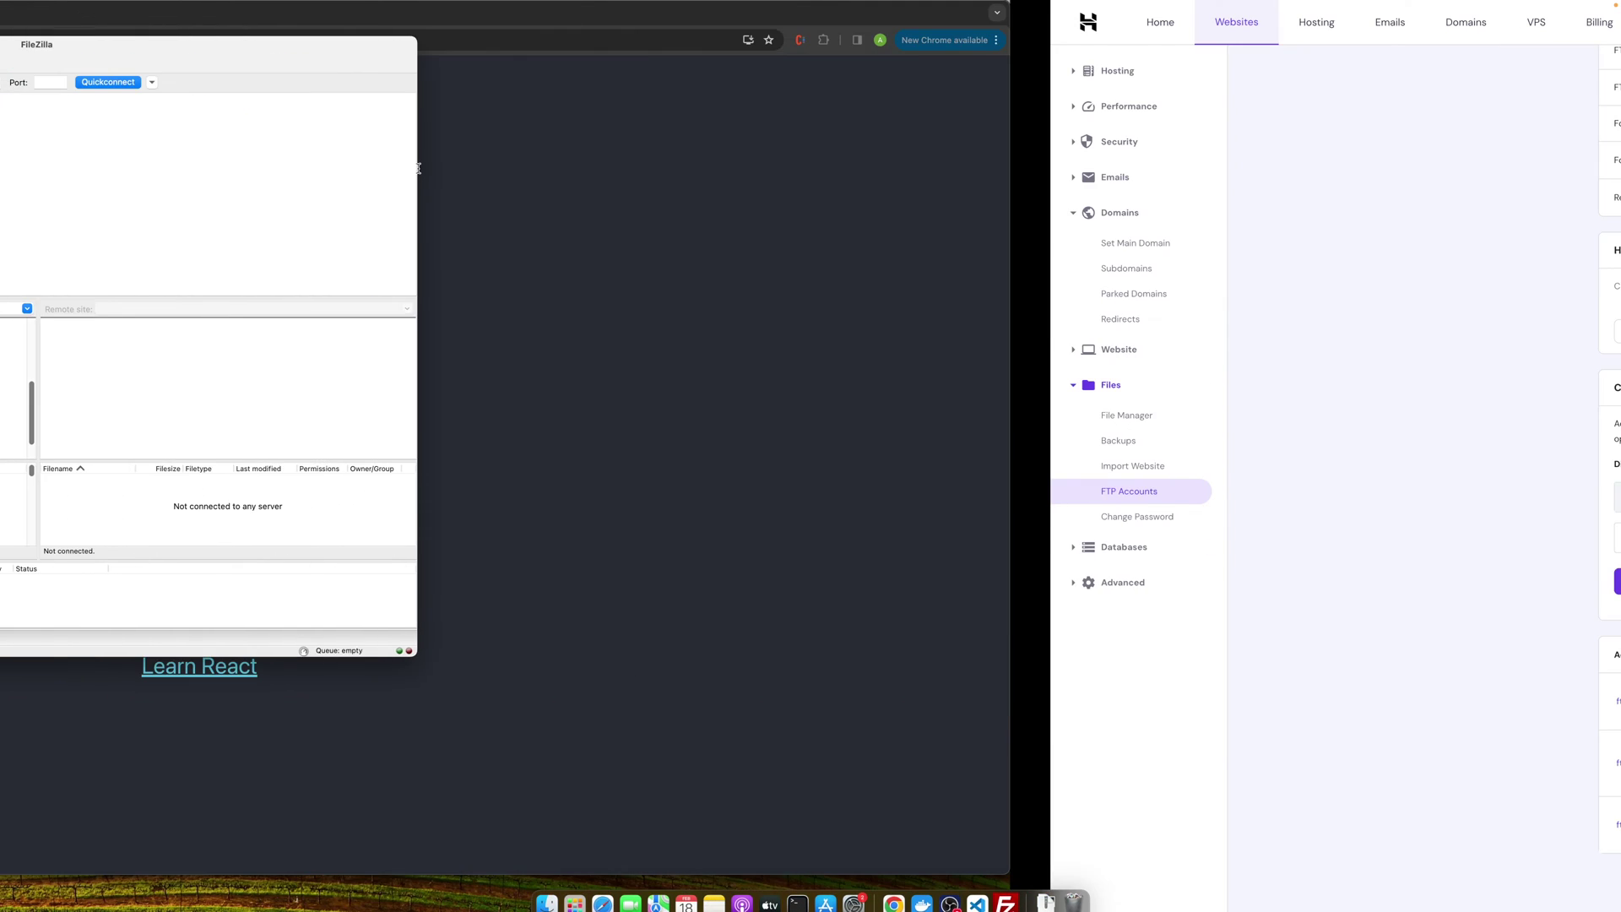
left_click_drag(623, 834, 562, 824)
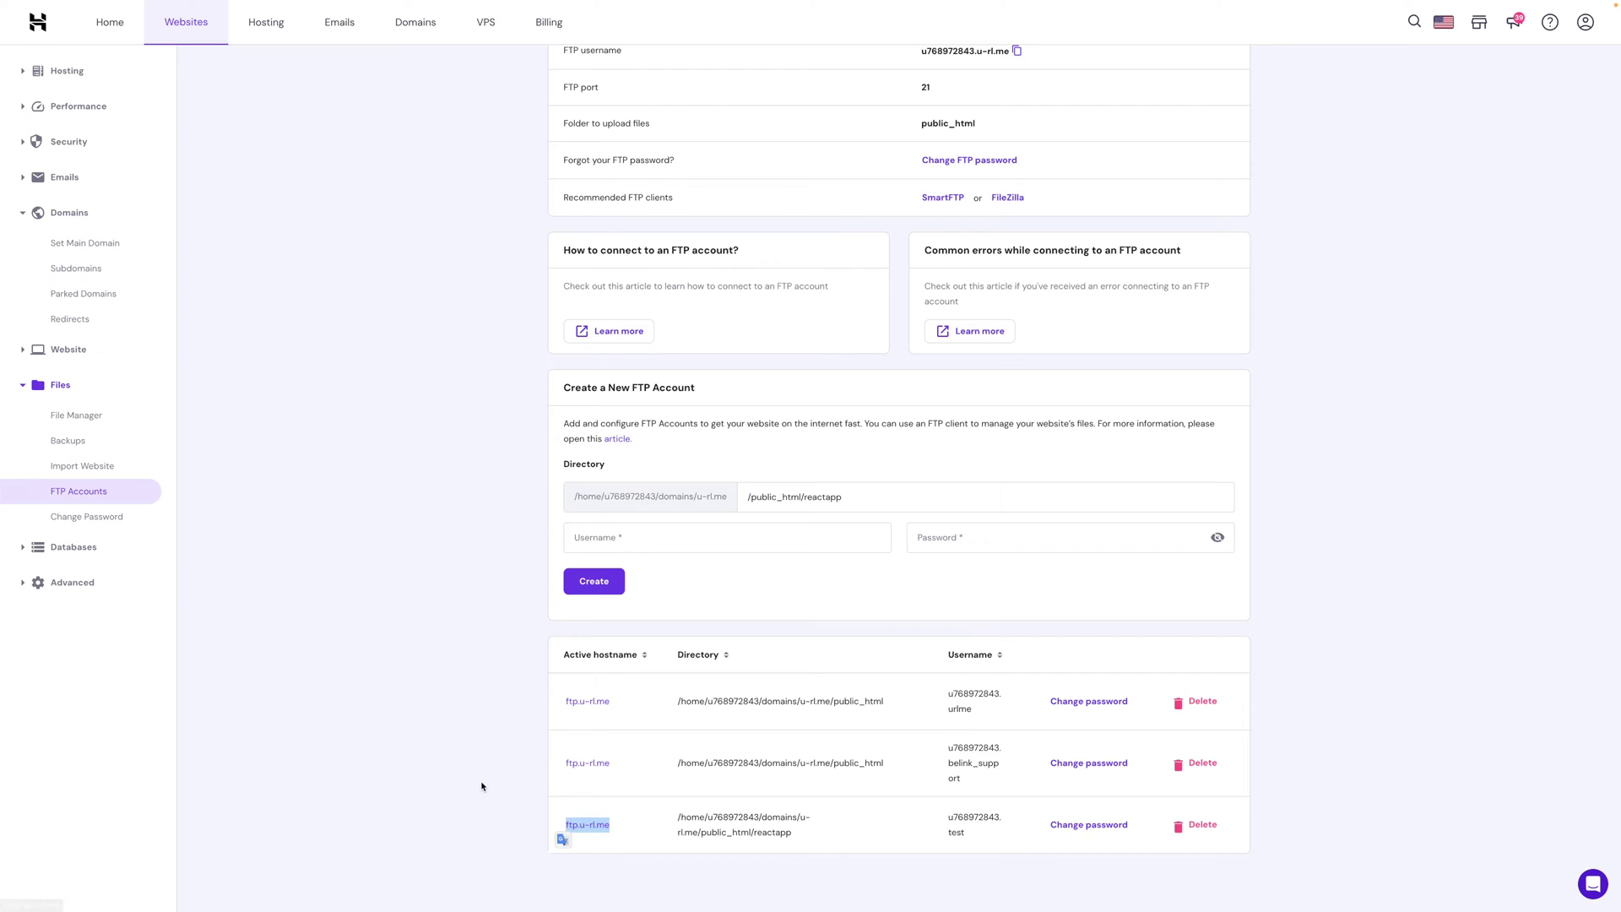
key("ctrl+c")
key("ctrl+Left")
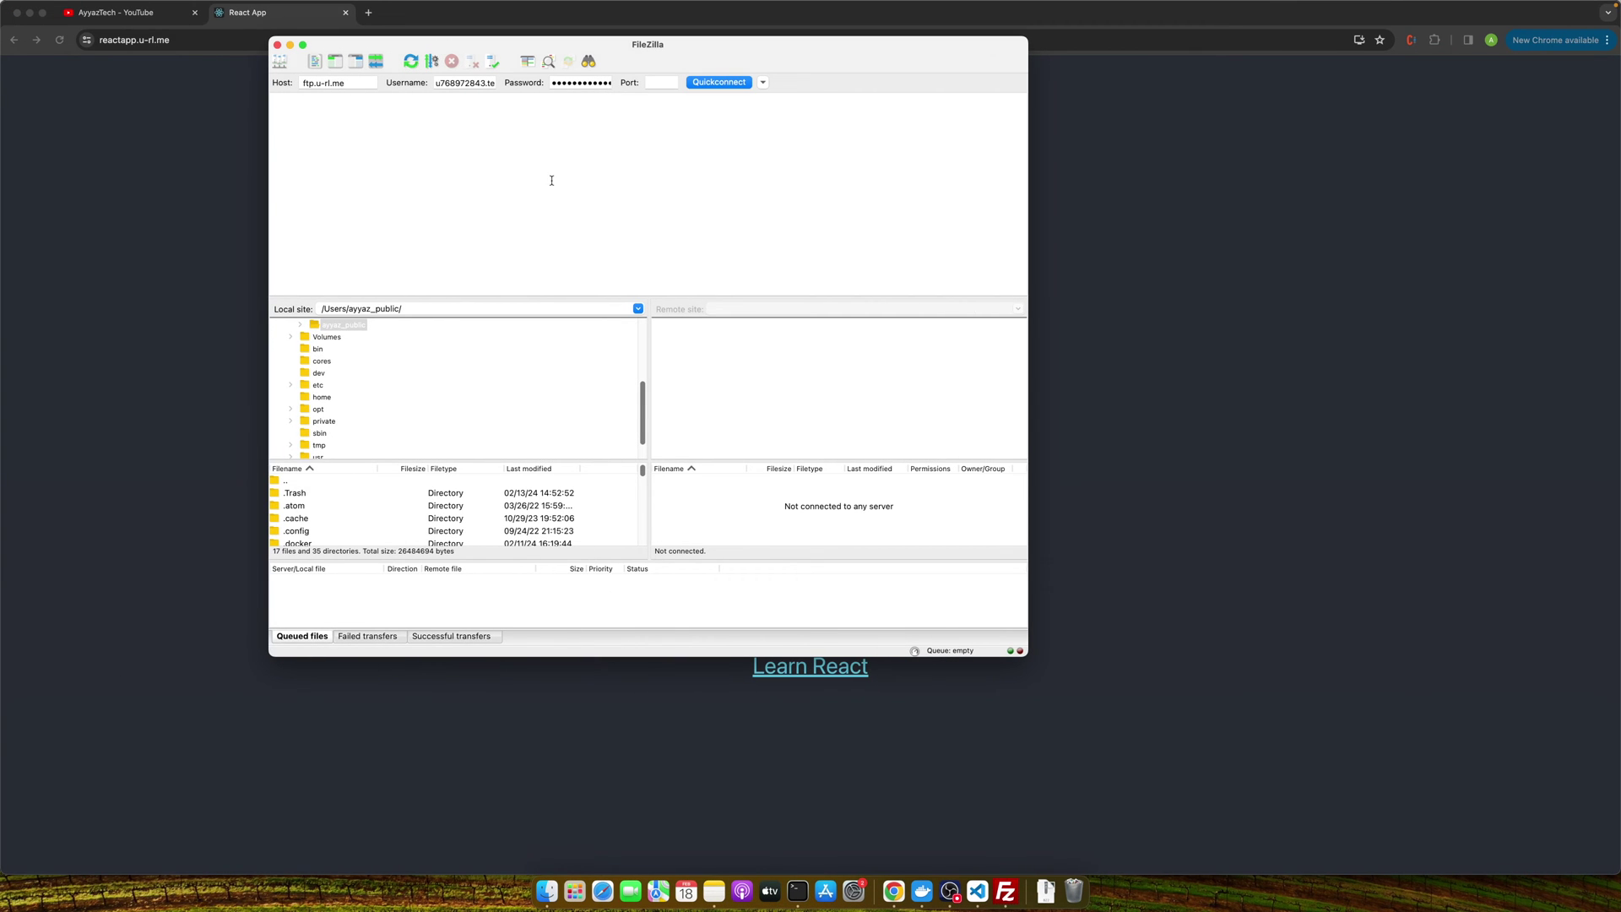
Quickconnect to the FTP server, always trusting its certificate, and view the eight remote build files.
left_click(714, 82)
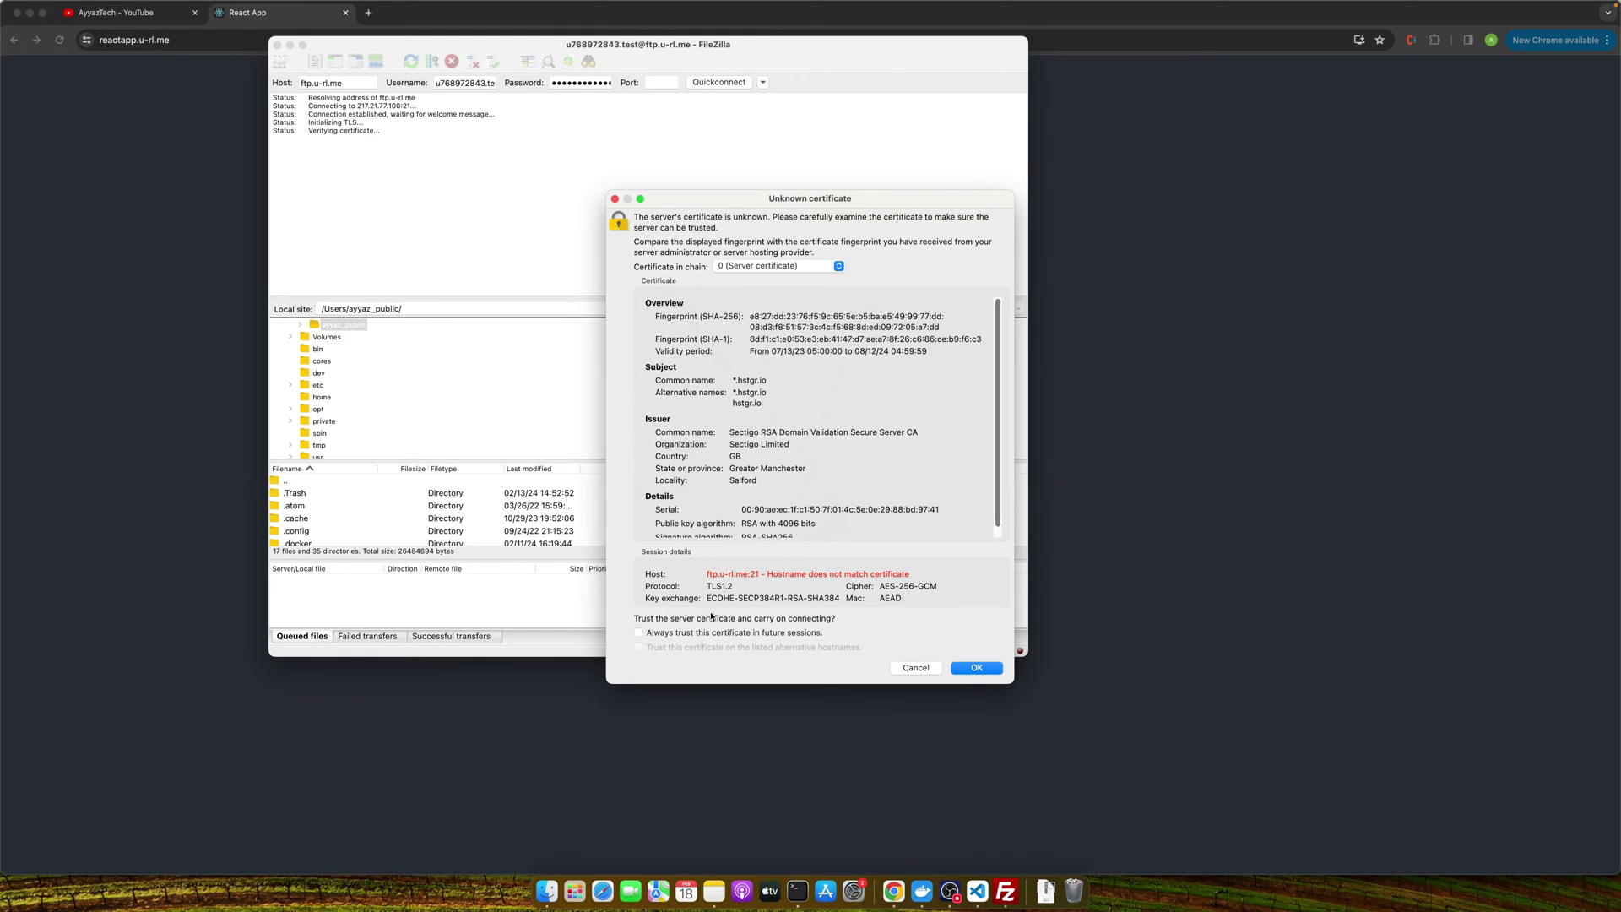
left_click(694, 634)
left_click(971, 670)
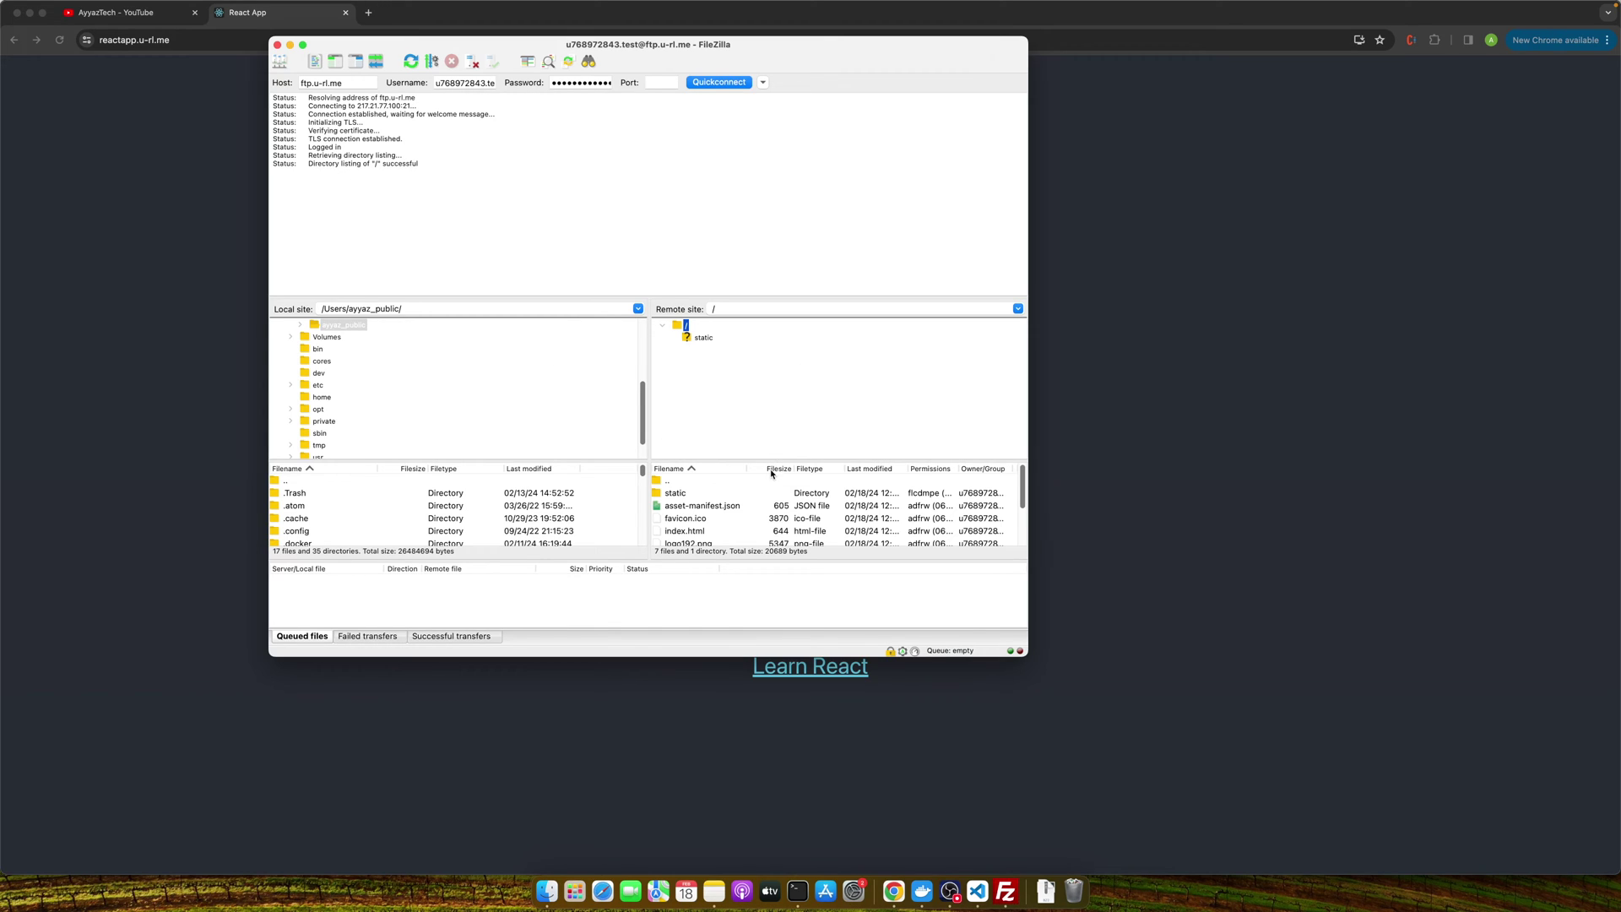
left_click_drag(798, 461, 799, 373)
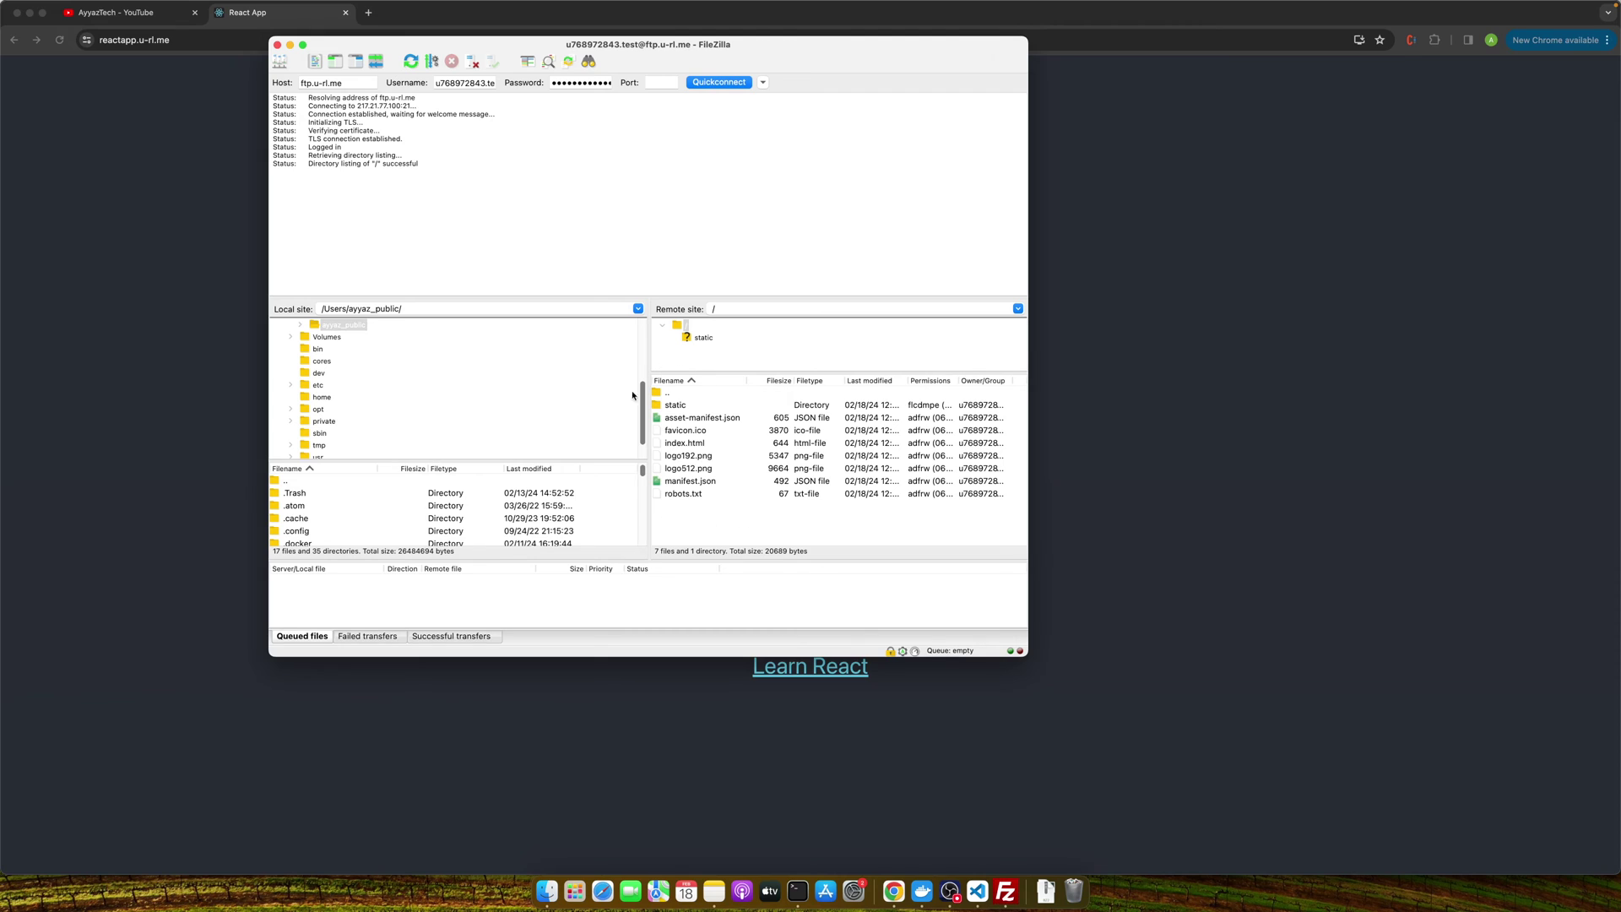
left_click(1047, 490)
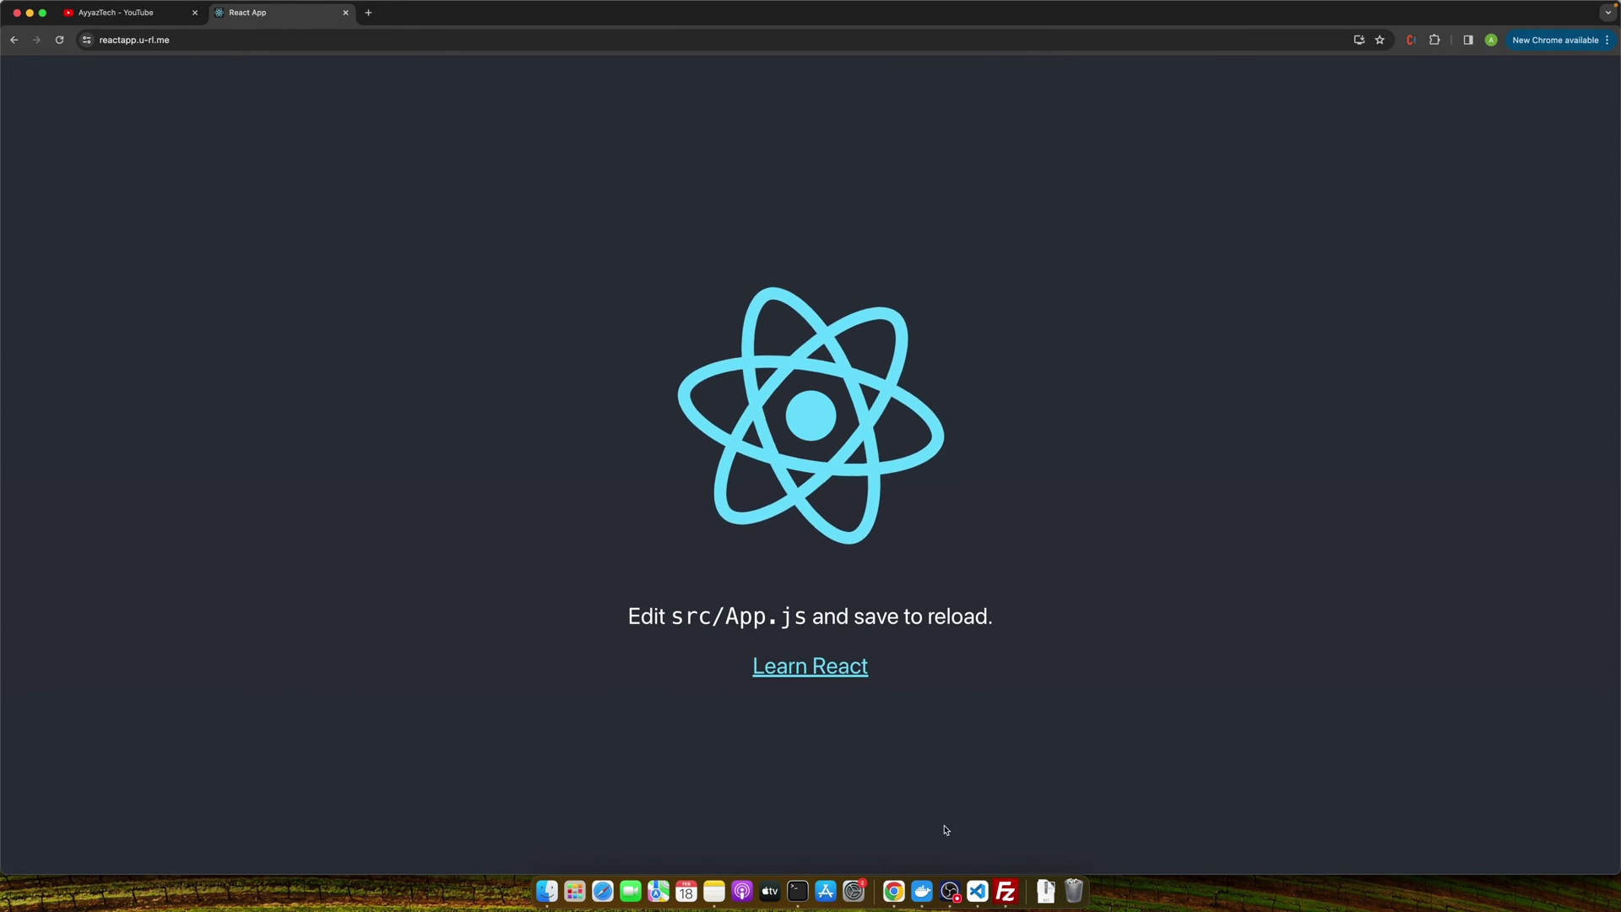
Bring up the React project's App.js in VS Code and save it.
left_click(977, 892)
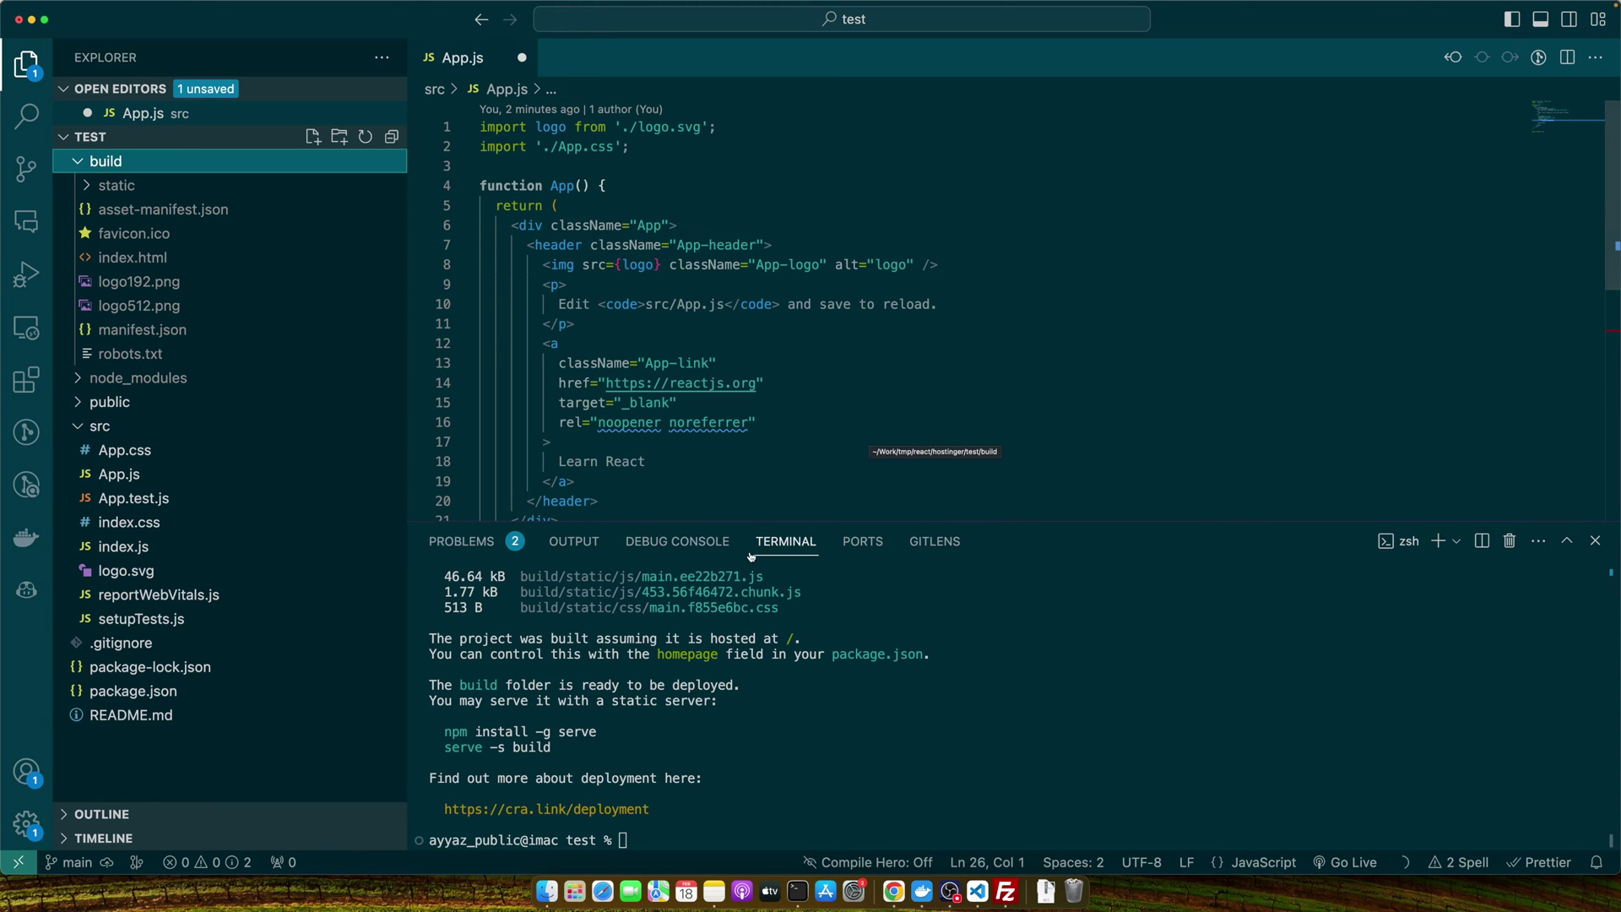
left_click(825, 679)
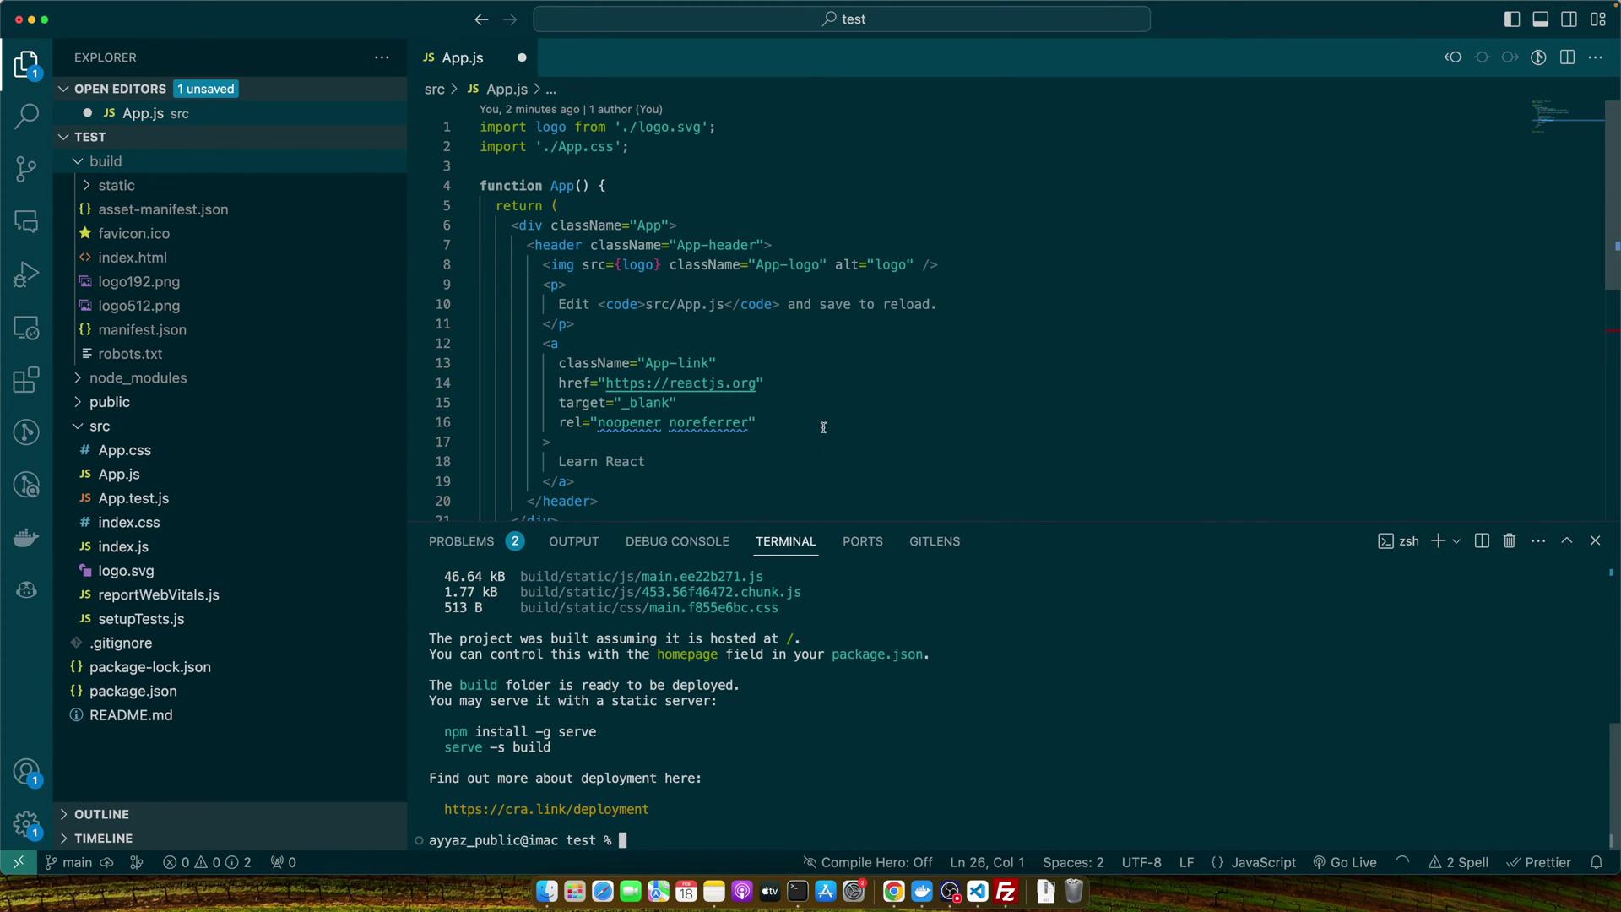
left_click(811, 264)
key("super+s")
scroll(811, 337, "down", 2)
left_click(844, 302)
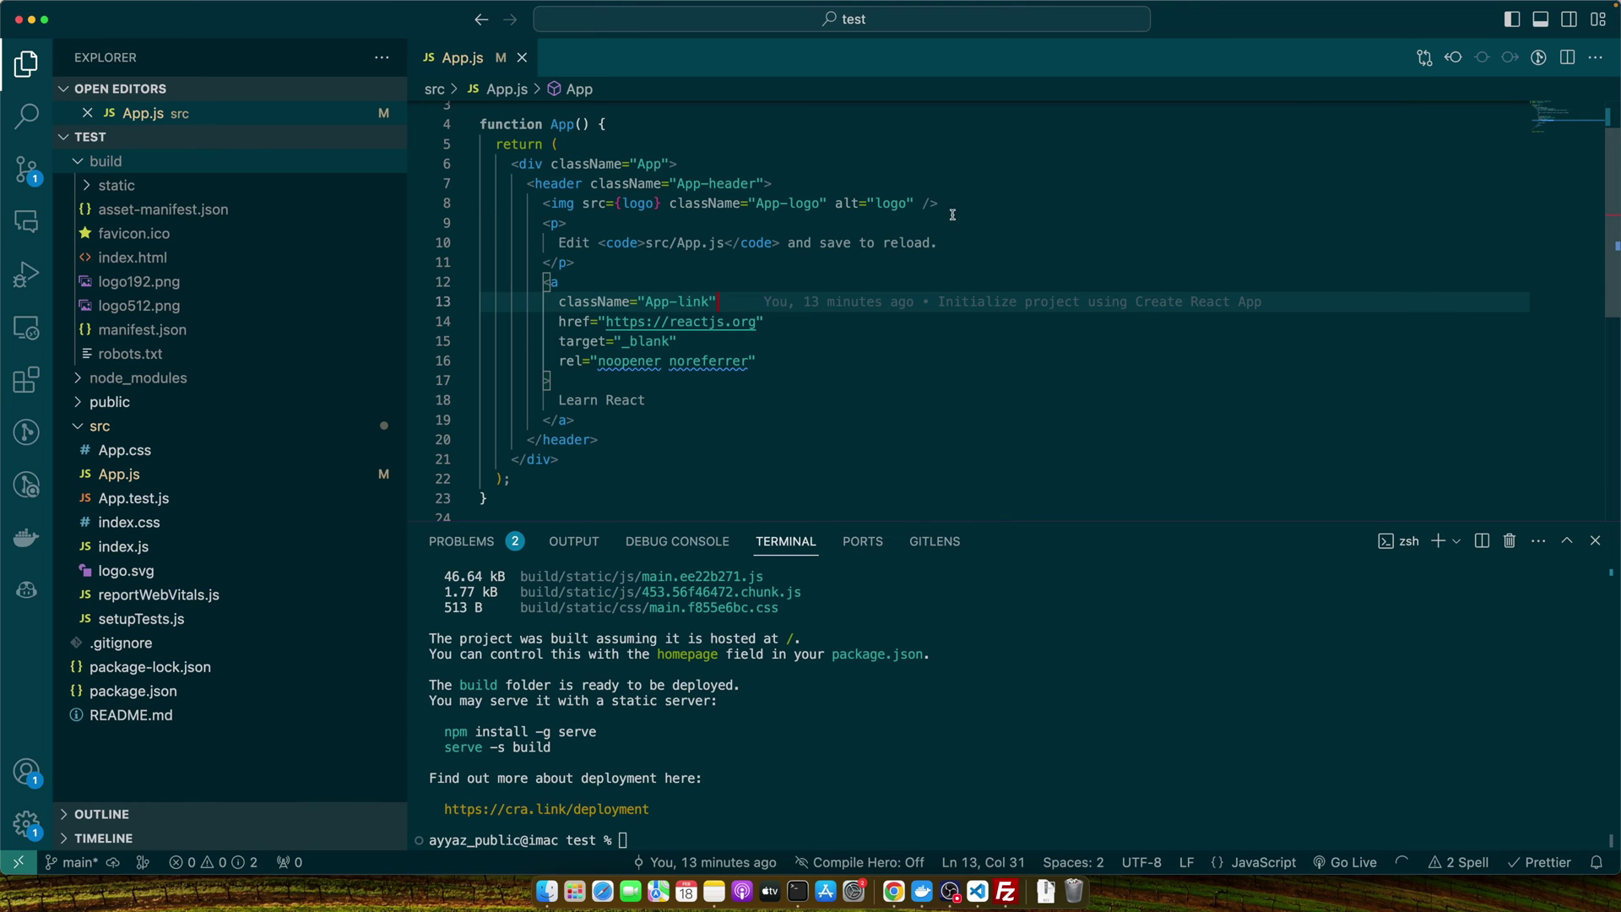
Add an <h1>AyyazTech</h1> heading below the logo image line in App.js and save.
left_click(953, 214)
key("Return")
type("h")
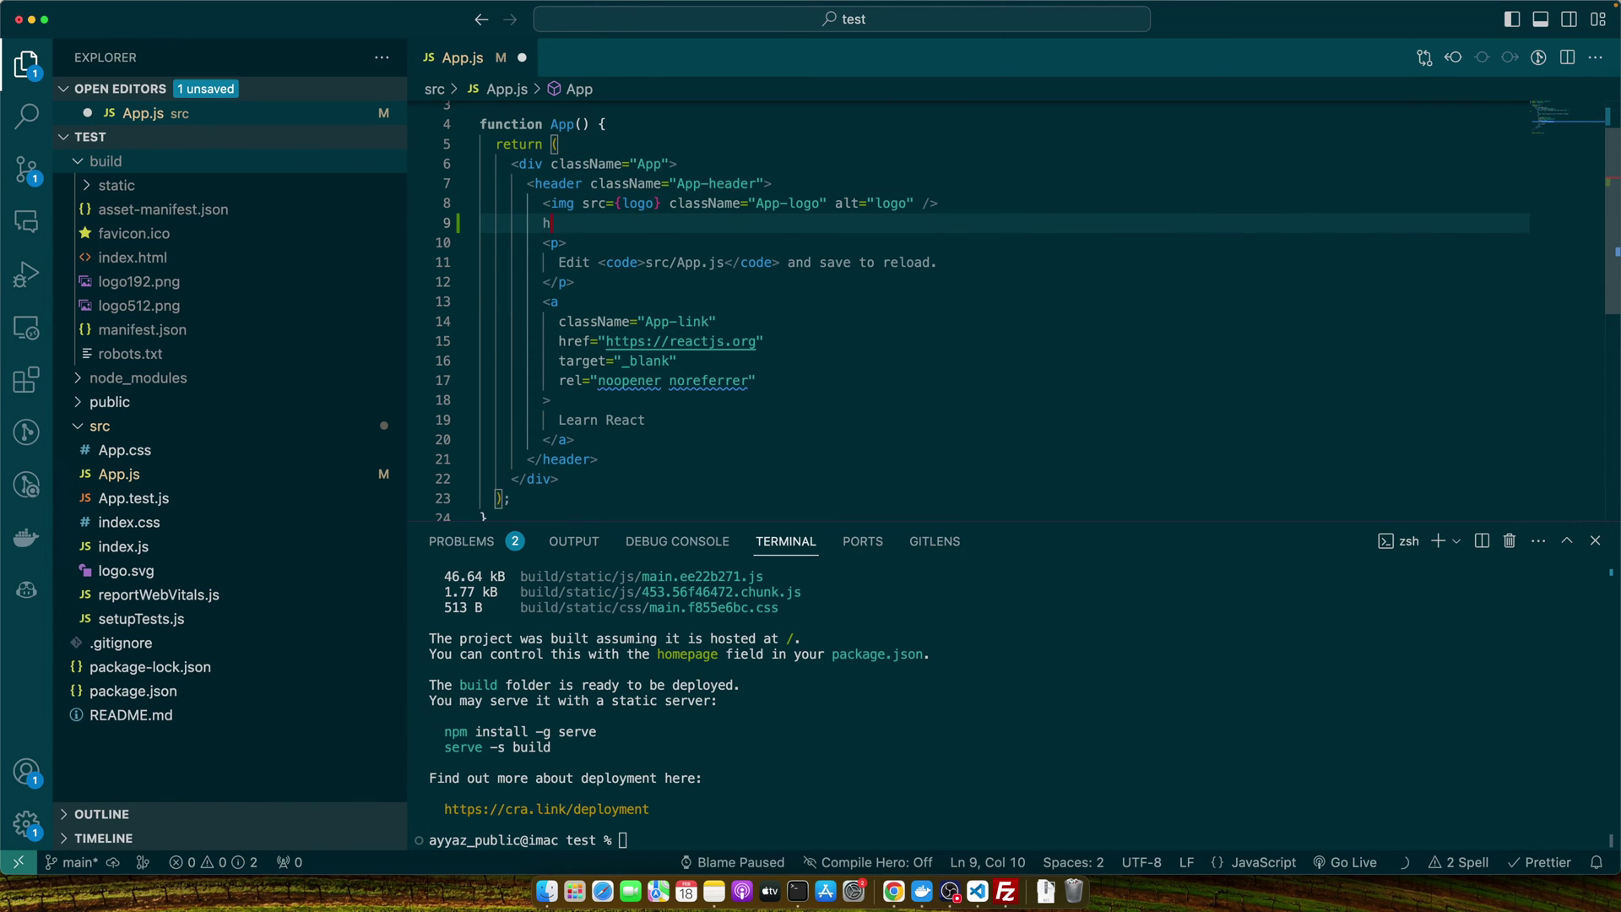
type("1")
key("Up")
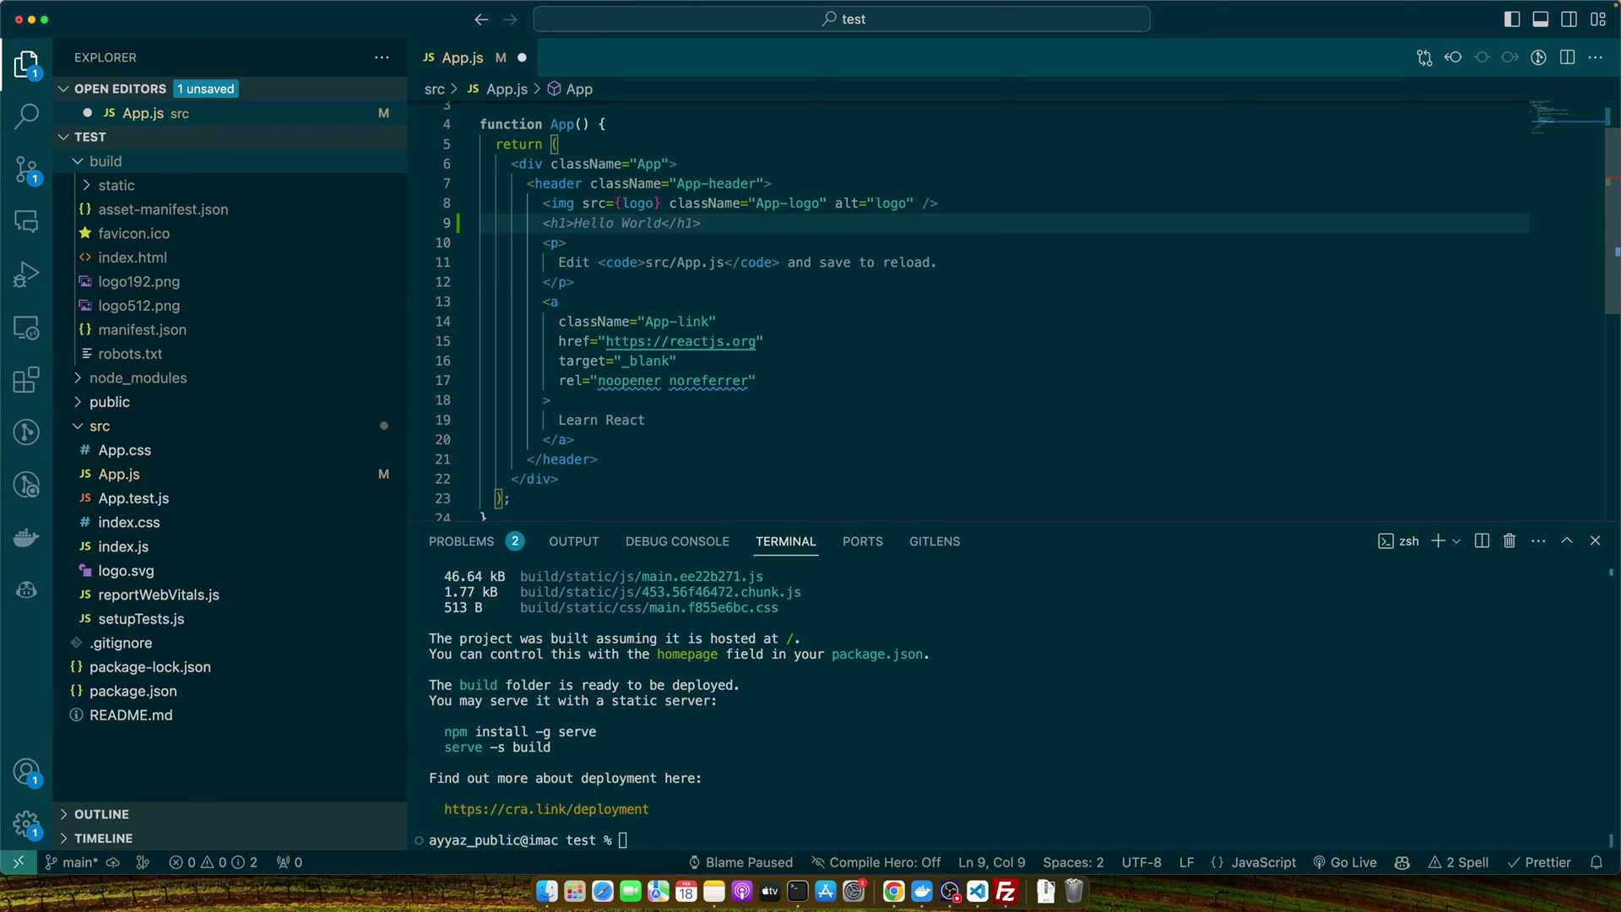
key("Tab")
type("AyyazT")
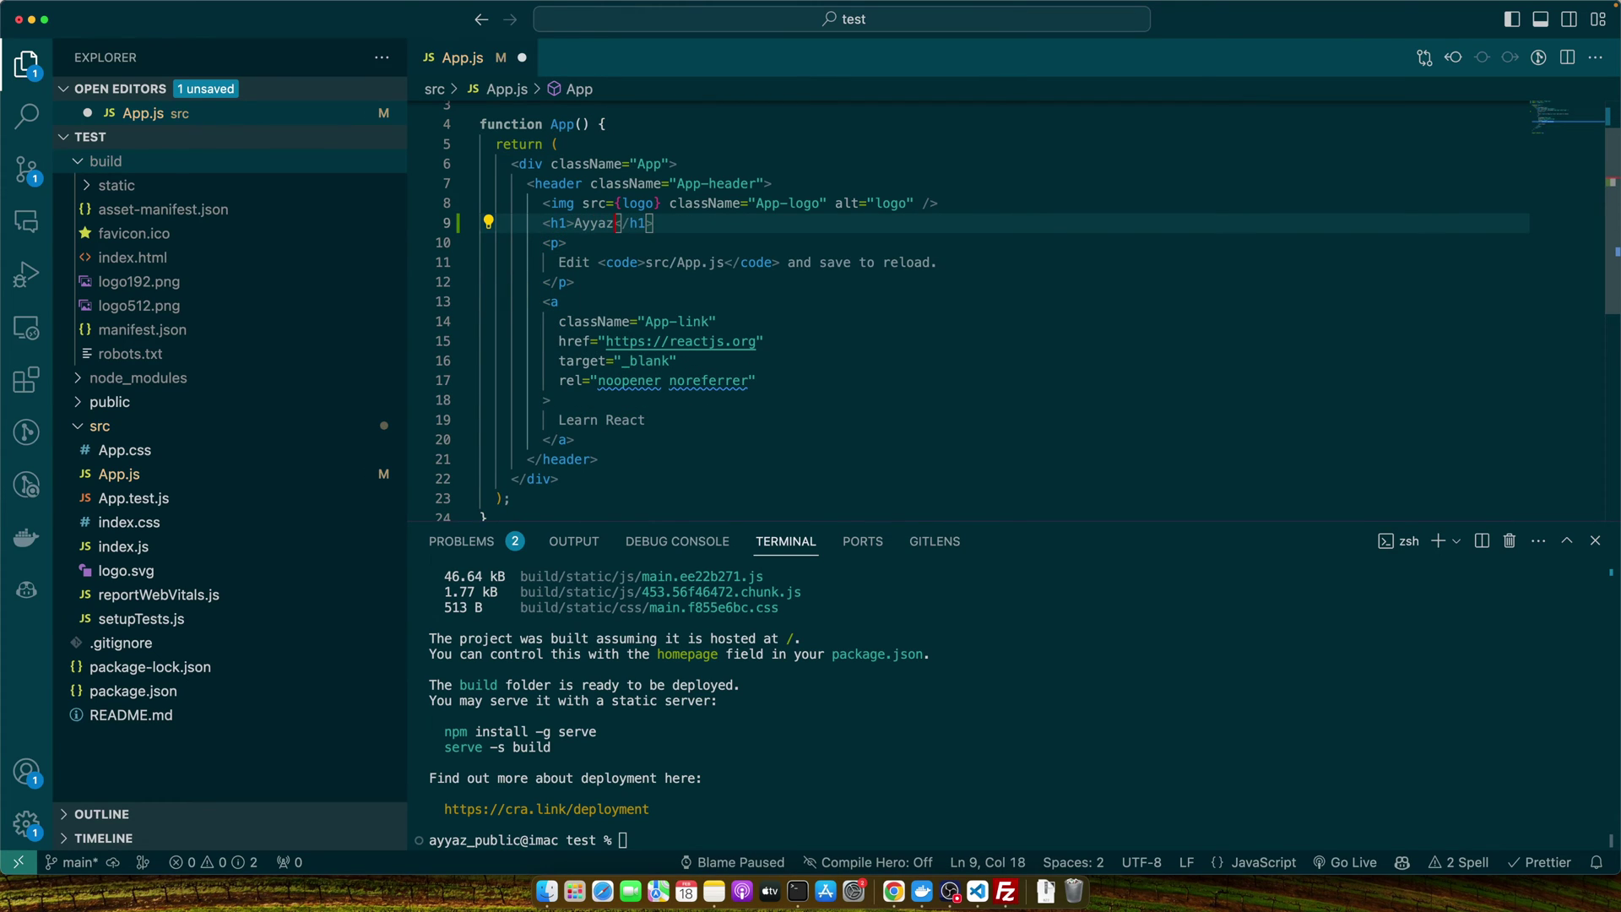
type("ech")
key("cmd+s")
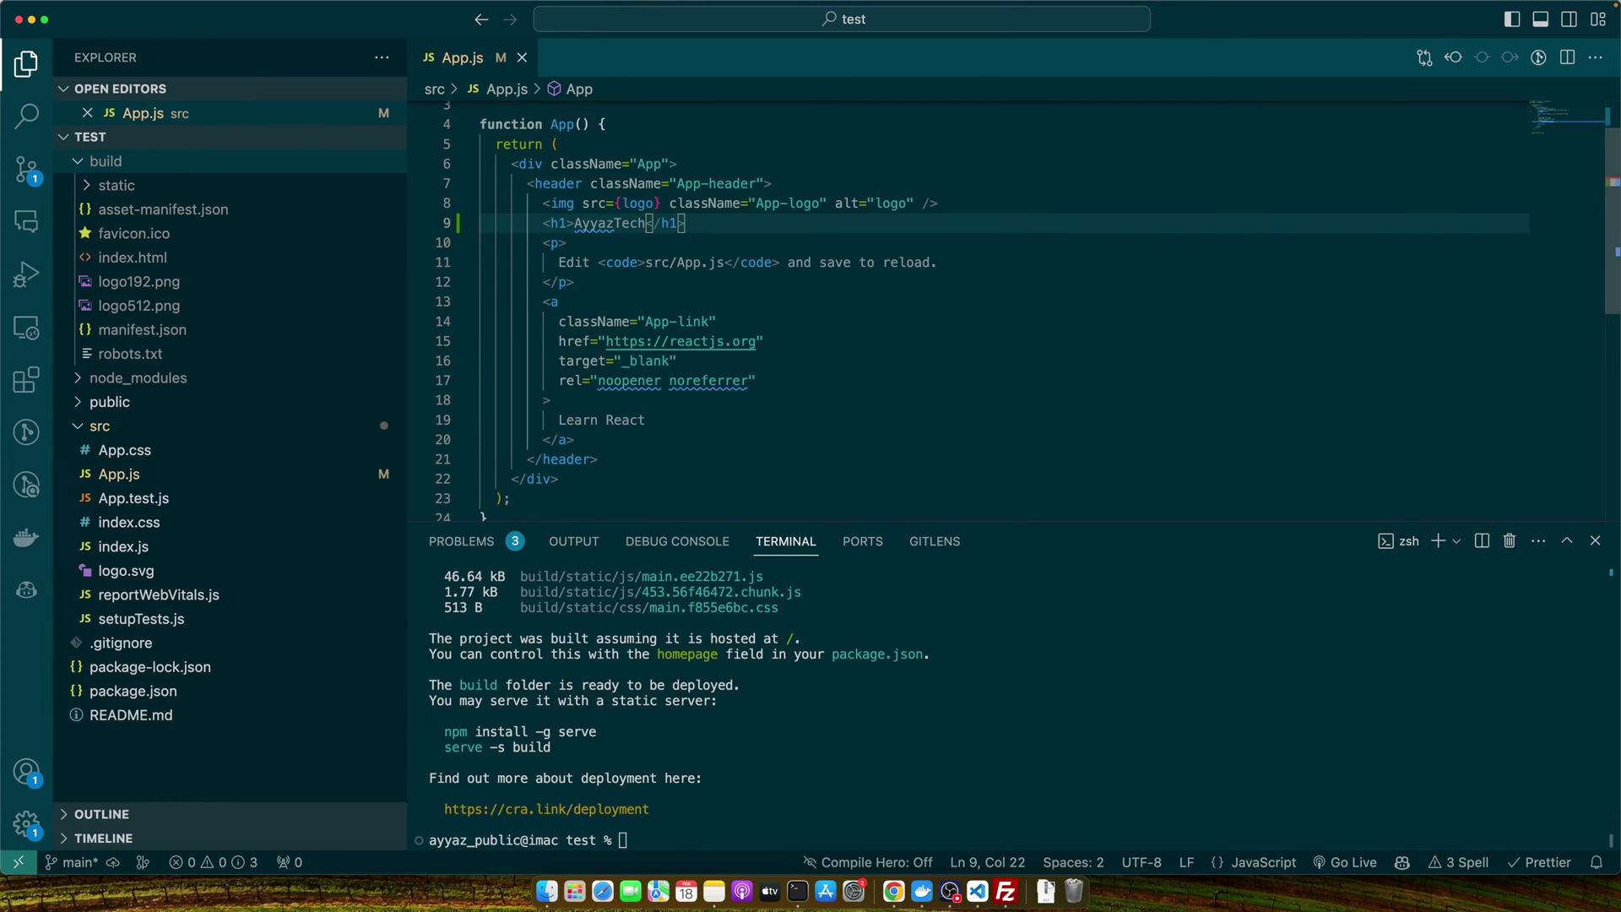
Rerun npm run build in the terminal to create a fresh production build.
left_click(785, 734)
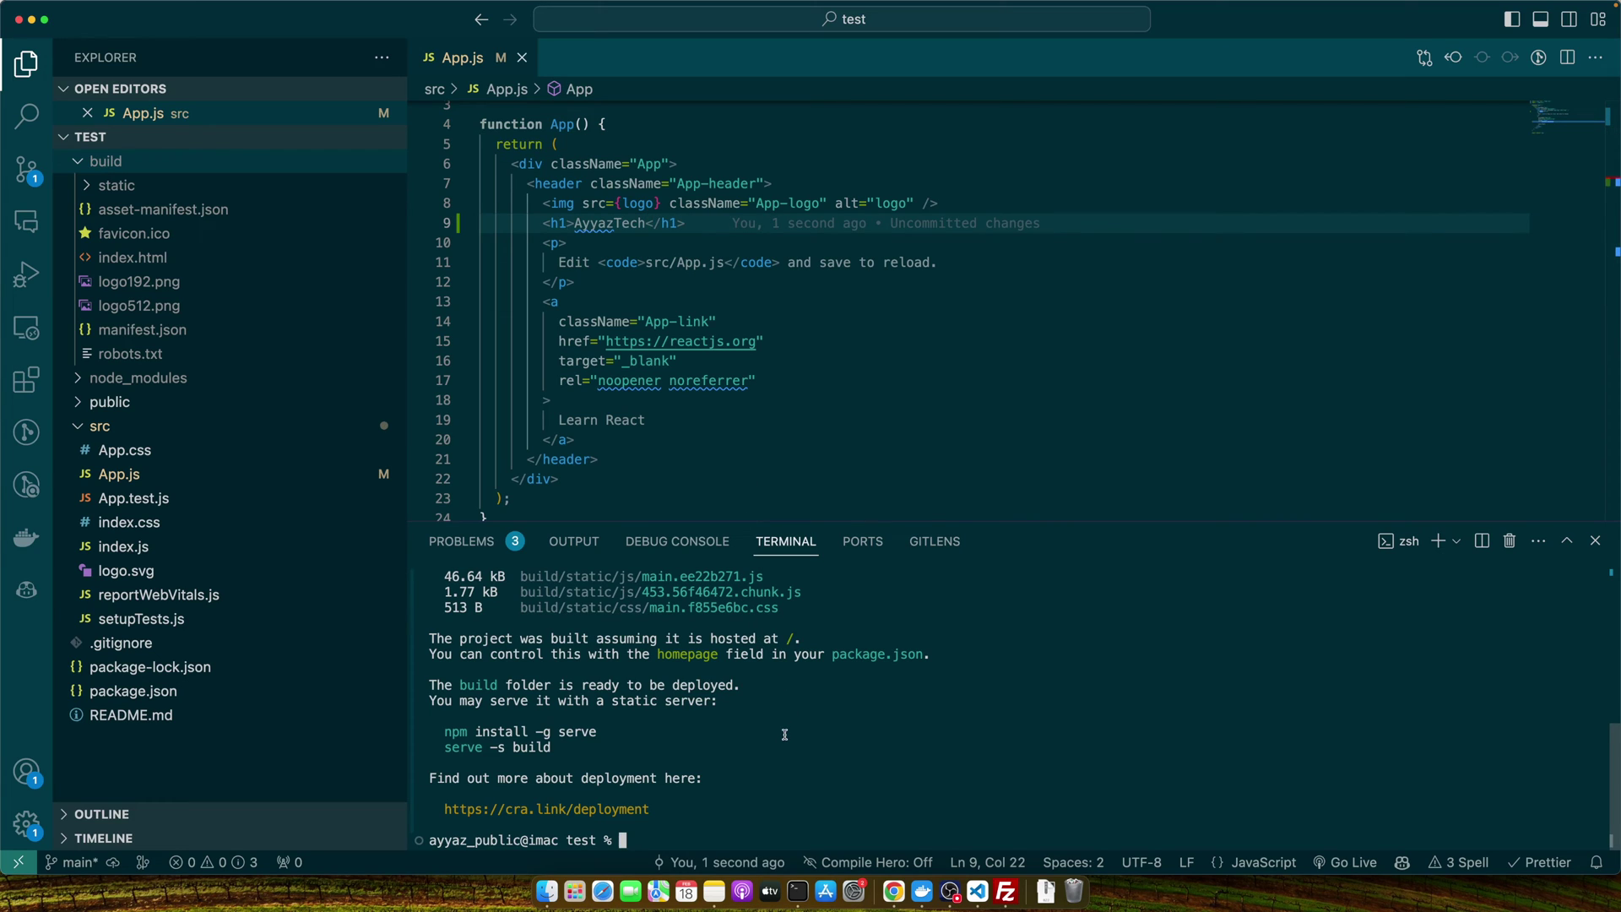
key("Up")
key("Return")
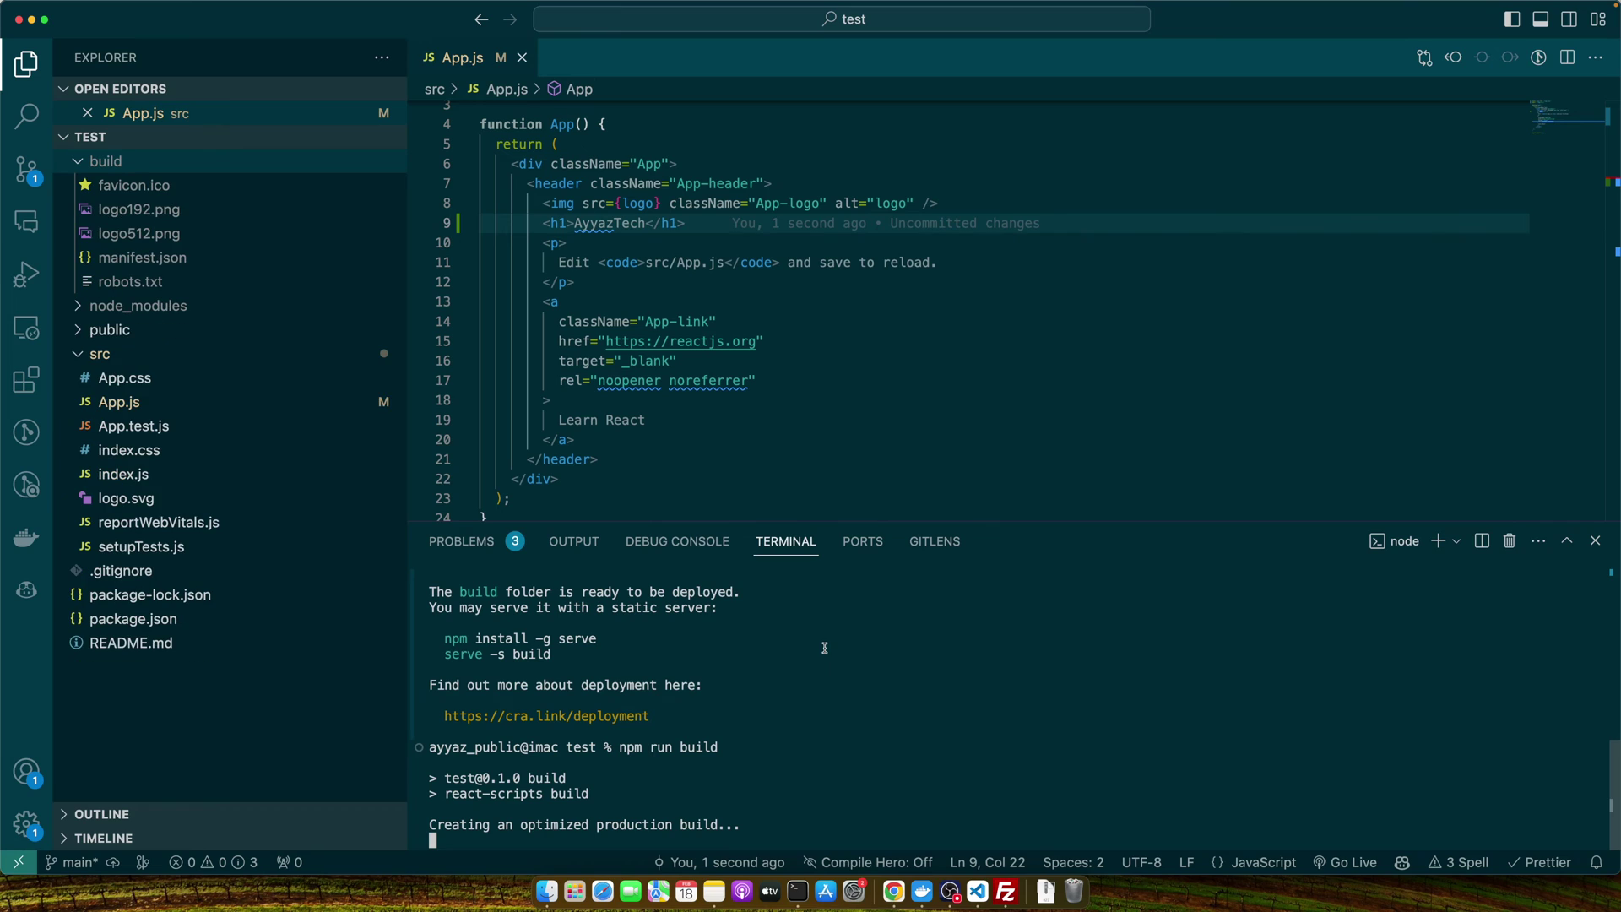
Drag all eight rebuilt build items from Finder onto FileZilla's remote root.
left_click(553, 895)
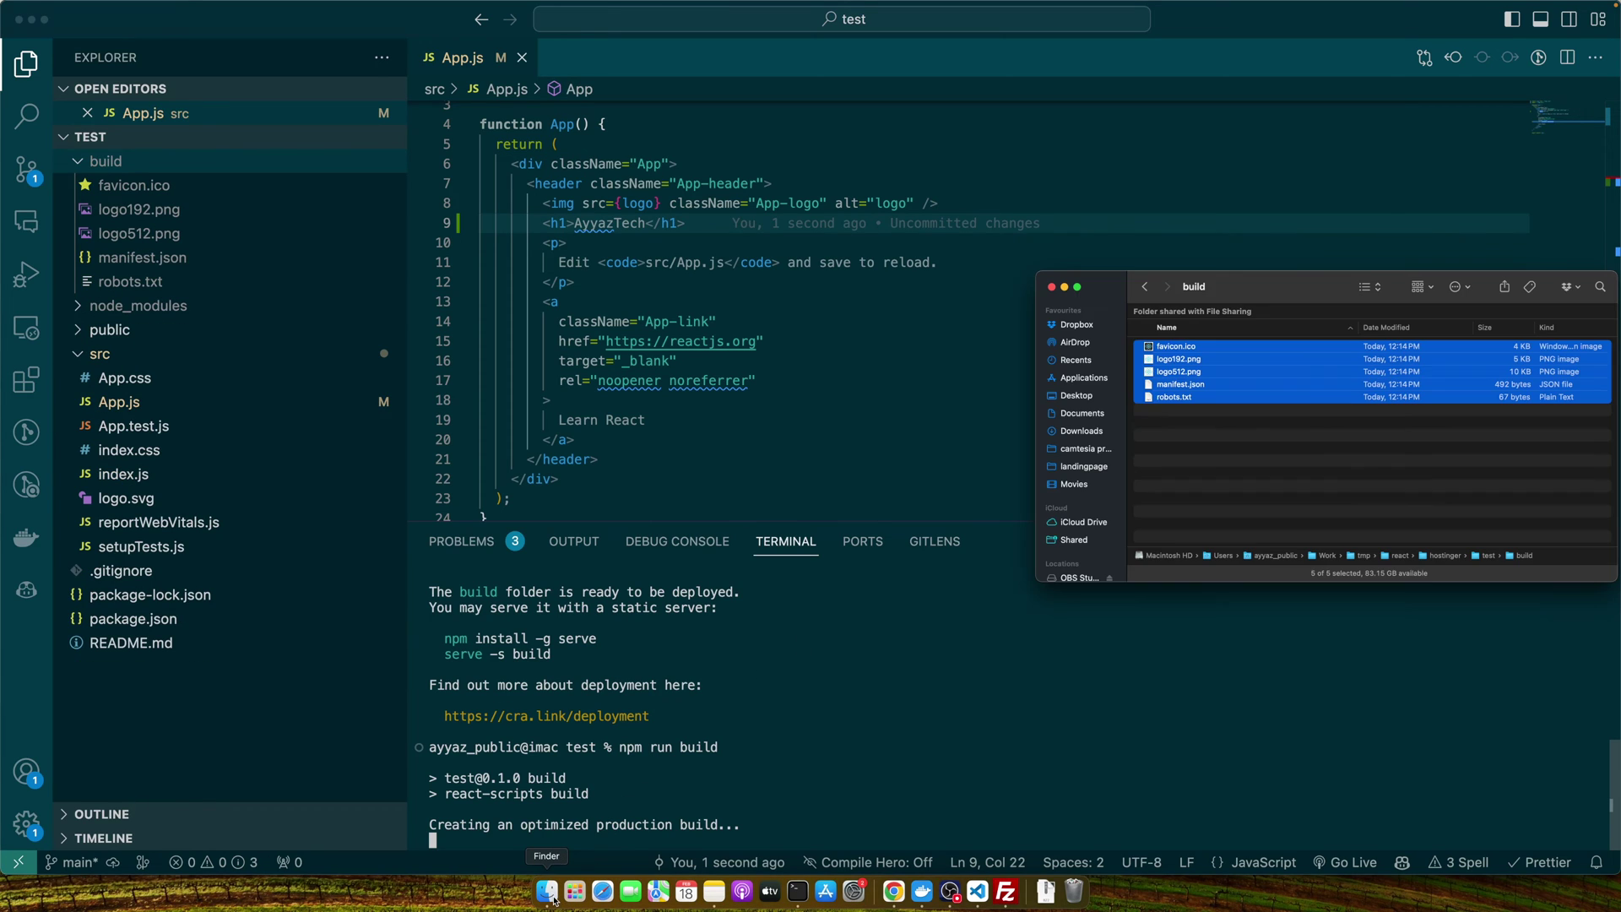
left_click_drag(1130, 413, 1087, 219)
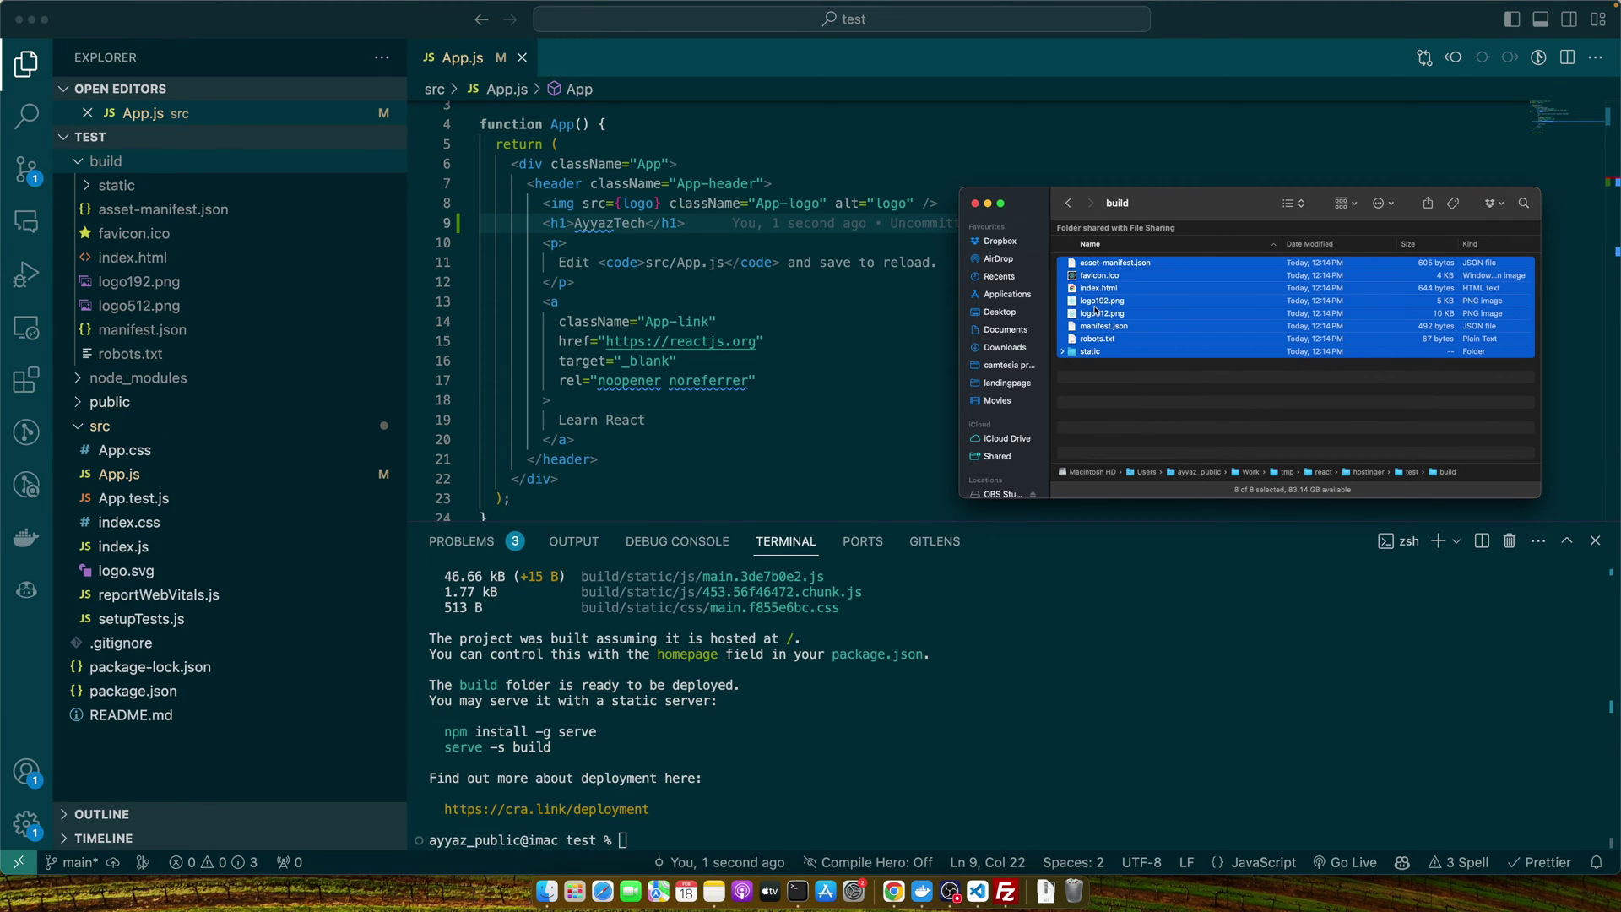
left_click_drag(1092, 295, 953, 426)
key("super+Tab")
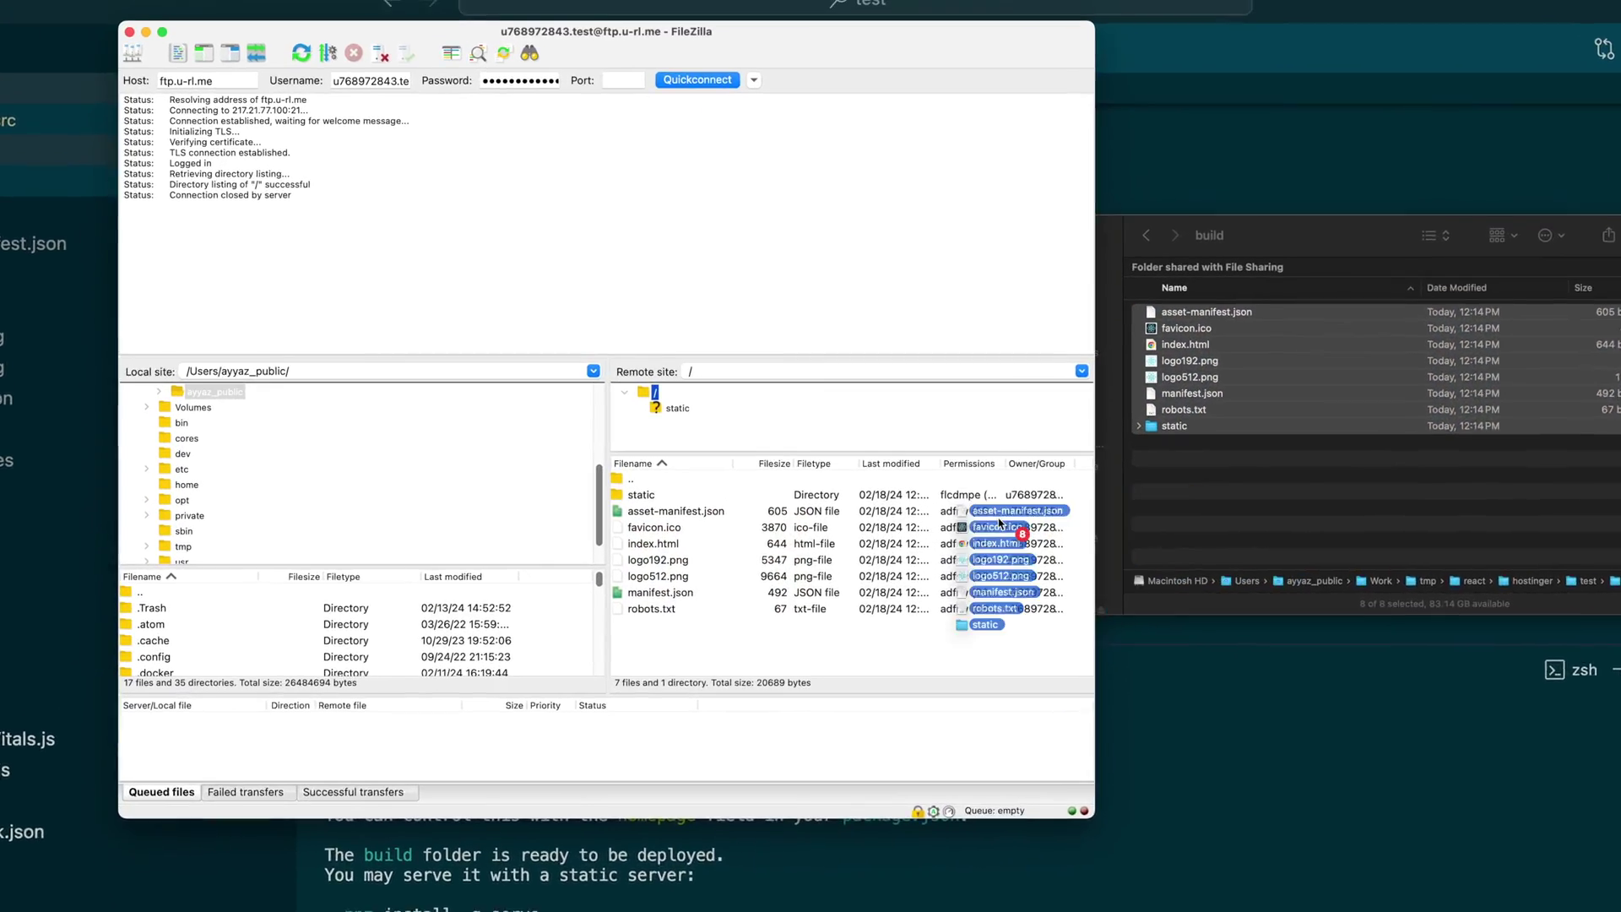
left_click_drag(999, 523, 760, 604)
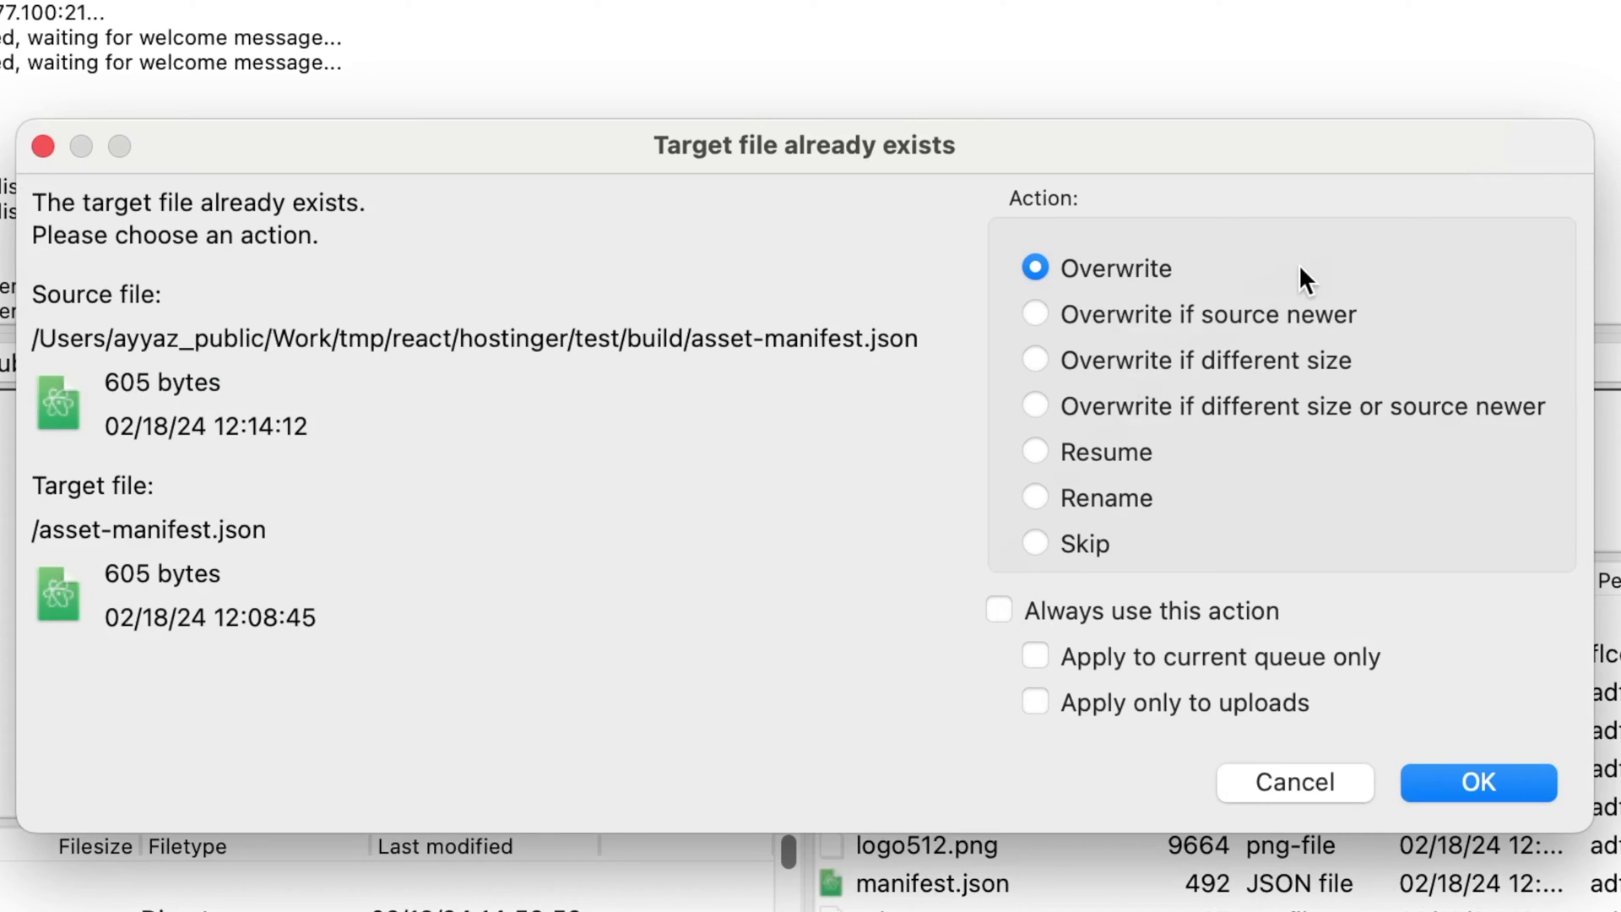
Answer the overwrite prompts with 'Overwrite if source newer' and let the uploads finish.
left_click(1034, 313)
left_click(1496, 779)
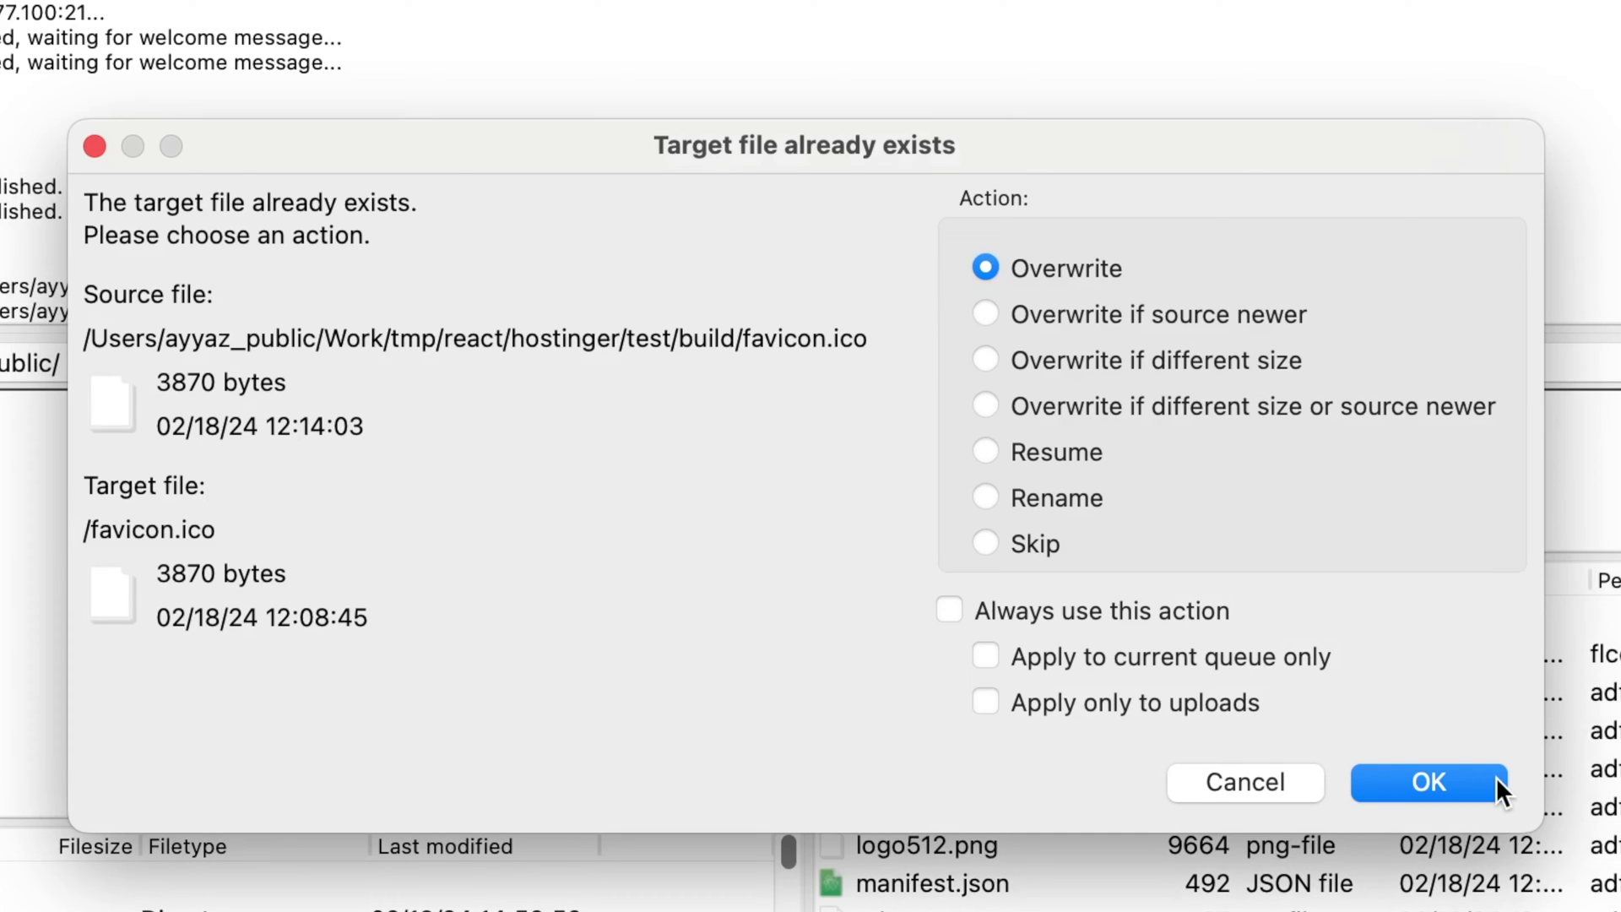
left_click(984, 314)
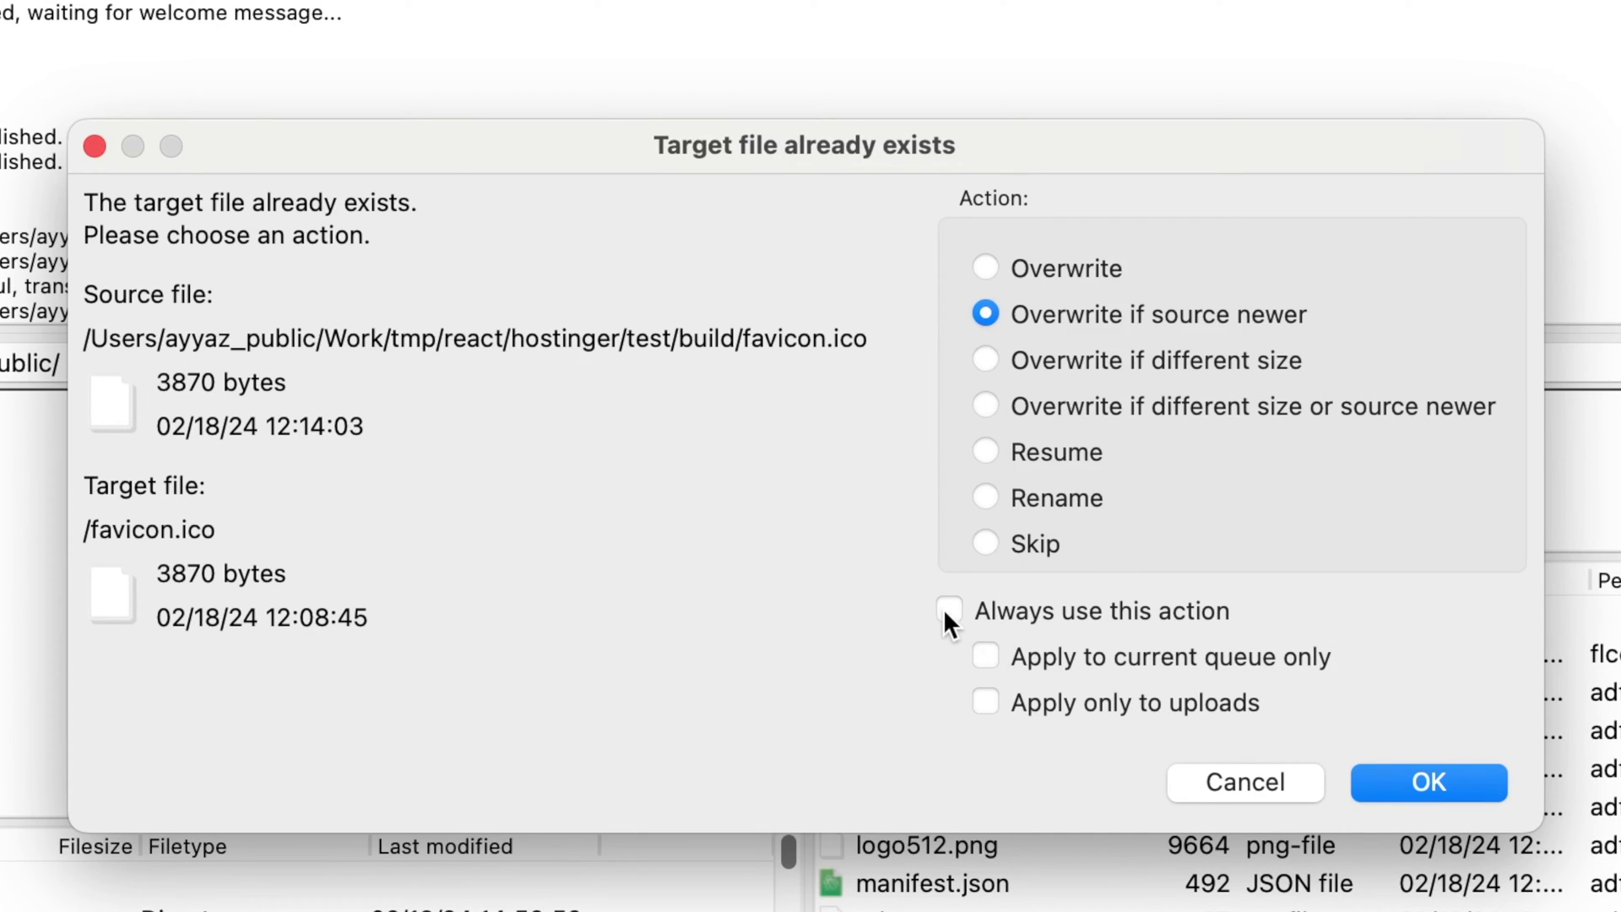
left_click(1436, 784)
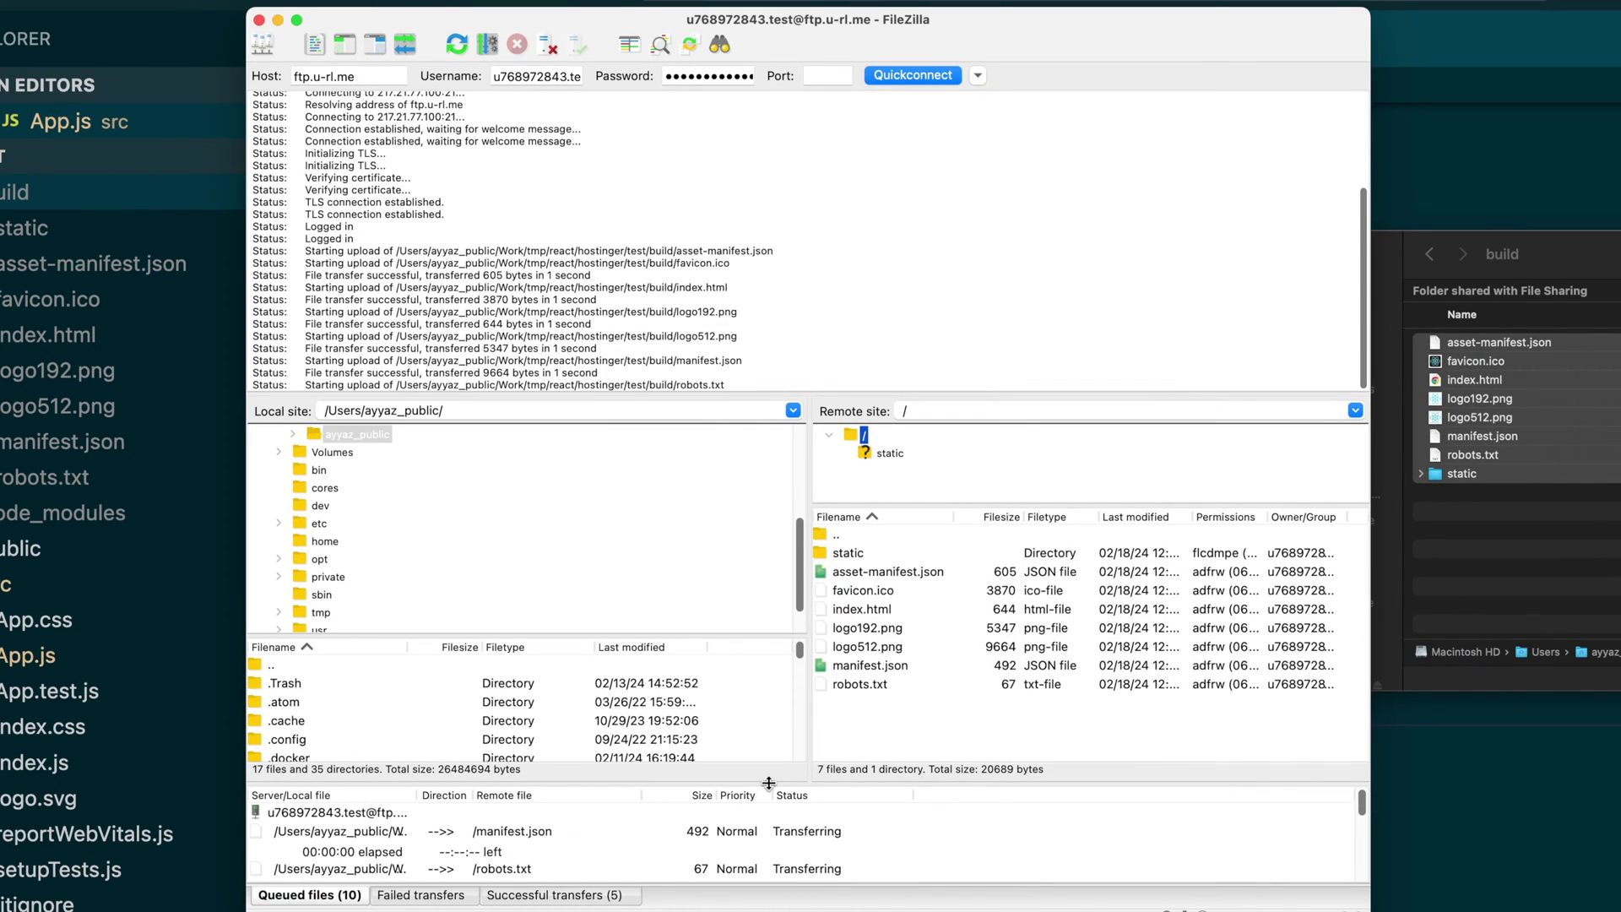
left_click_drag(768, 782, 769, 750)
Reload reactapp.u-rl.me in Chrome to confirm the AyyazTech heading, then return to FileZilla.
key("super+Tab")
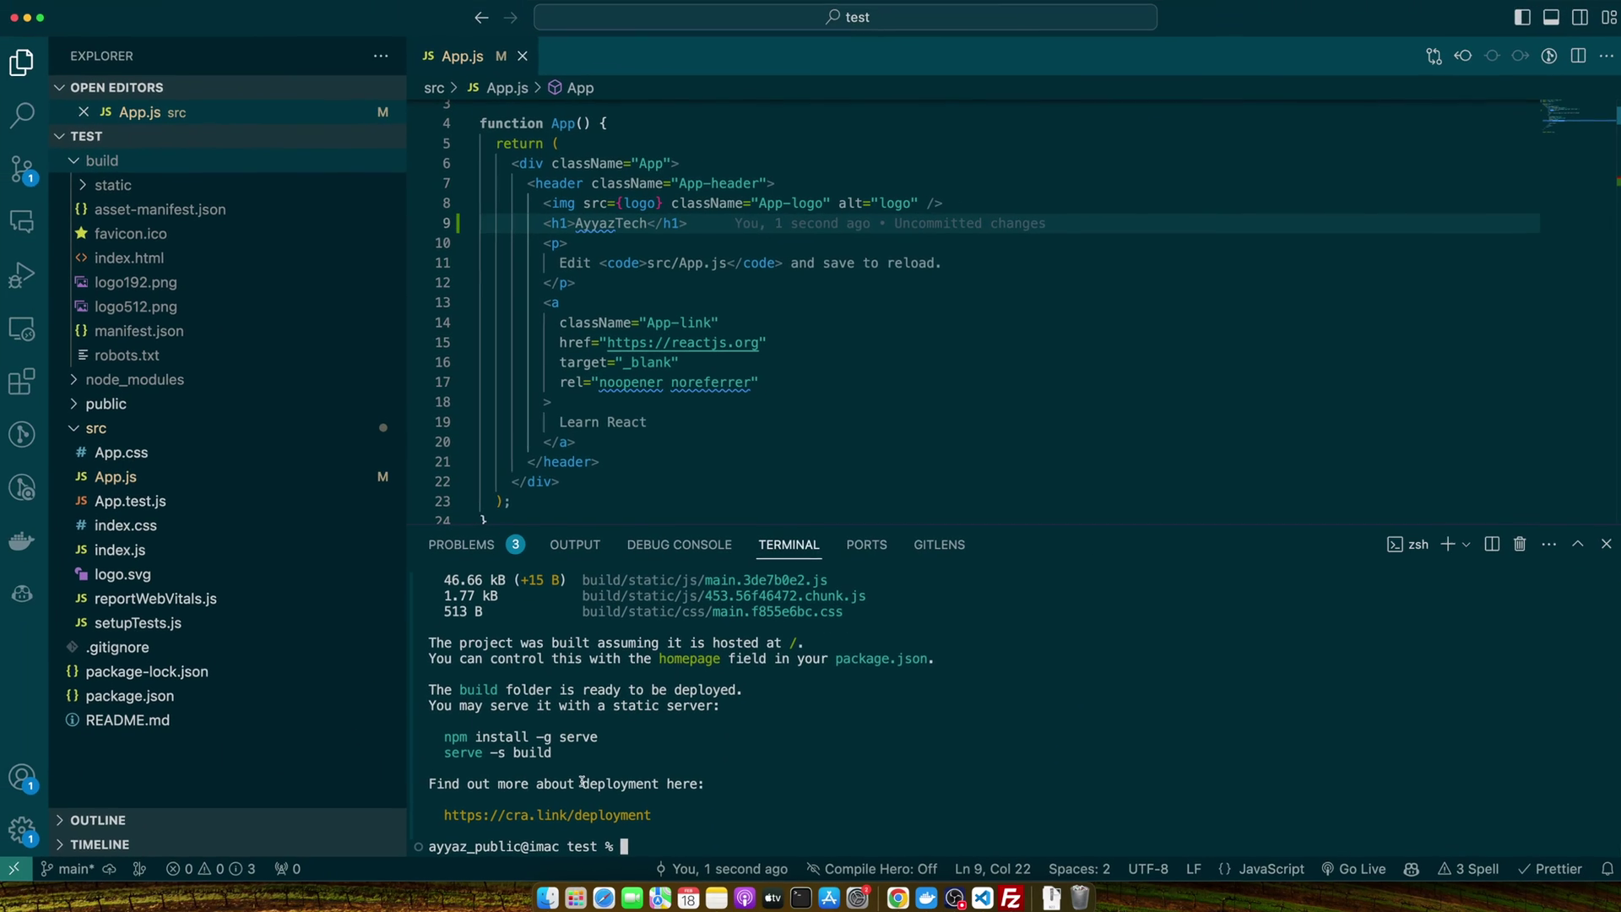
key("super+Tab")
key("super+Tab")
key("super+Tab")
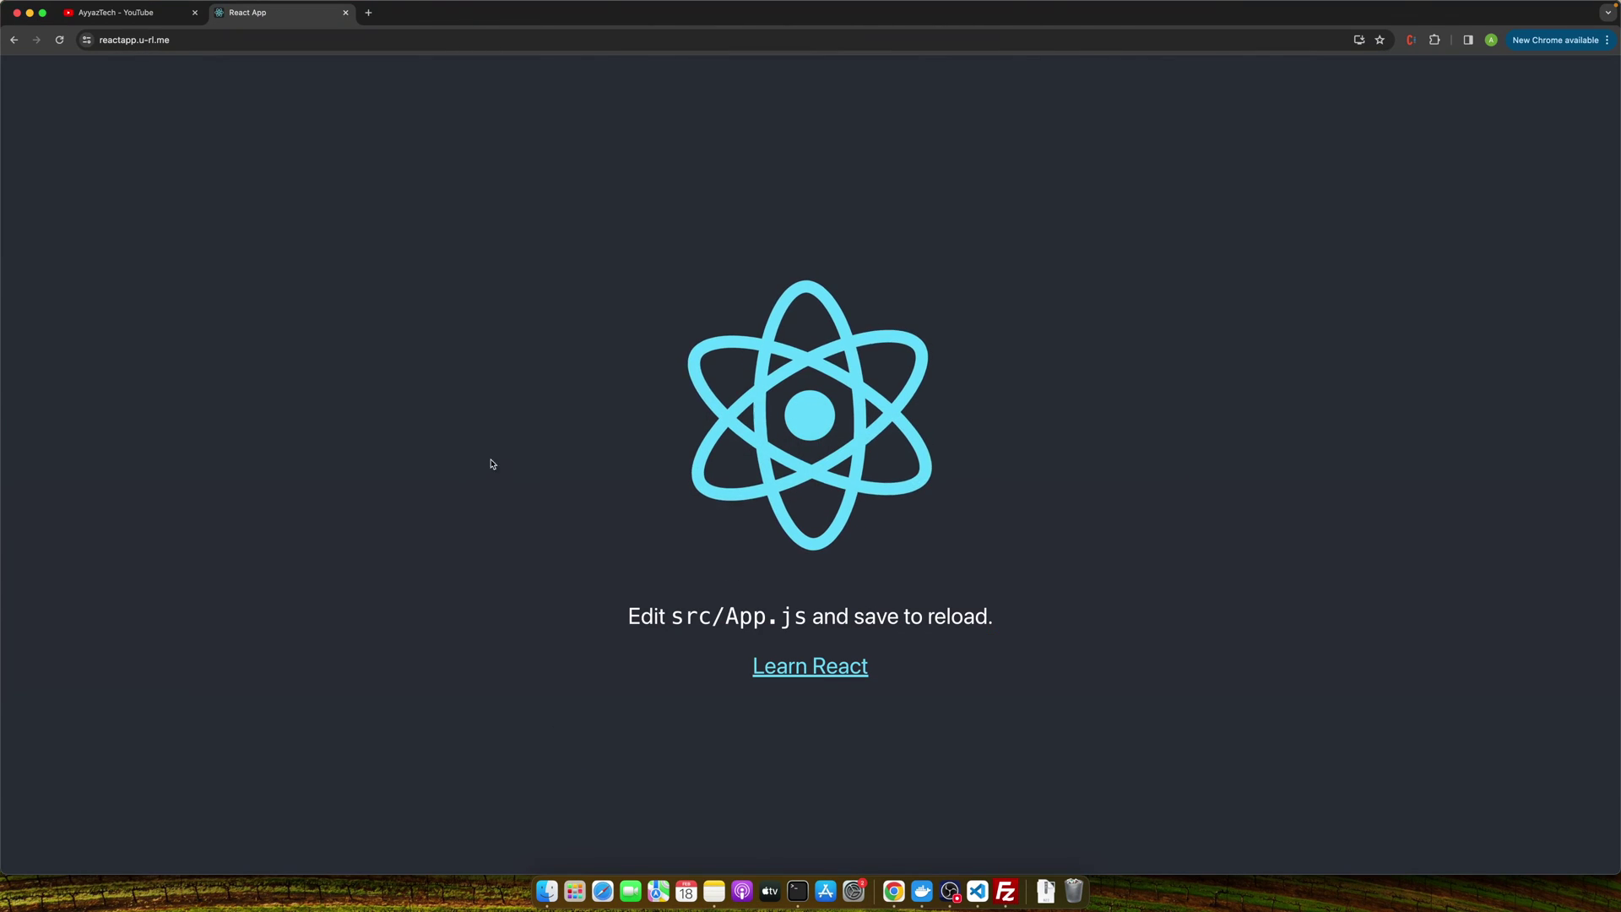
left_click(59, 40)
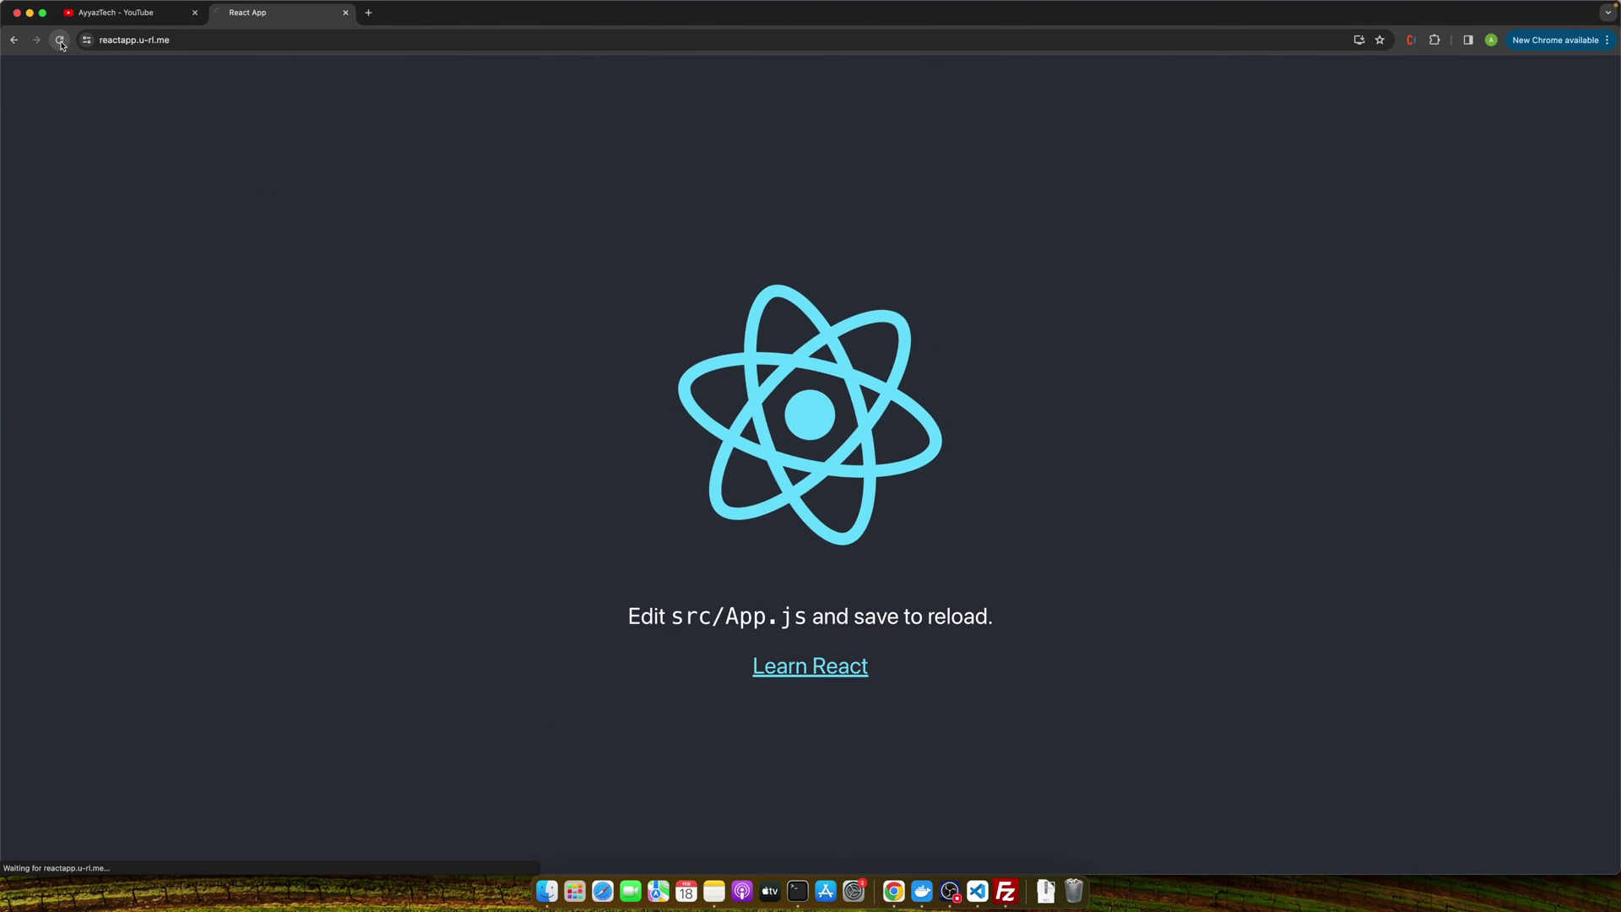
double_click(659, 583)
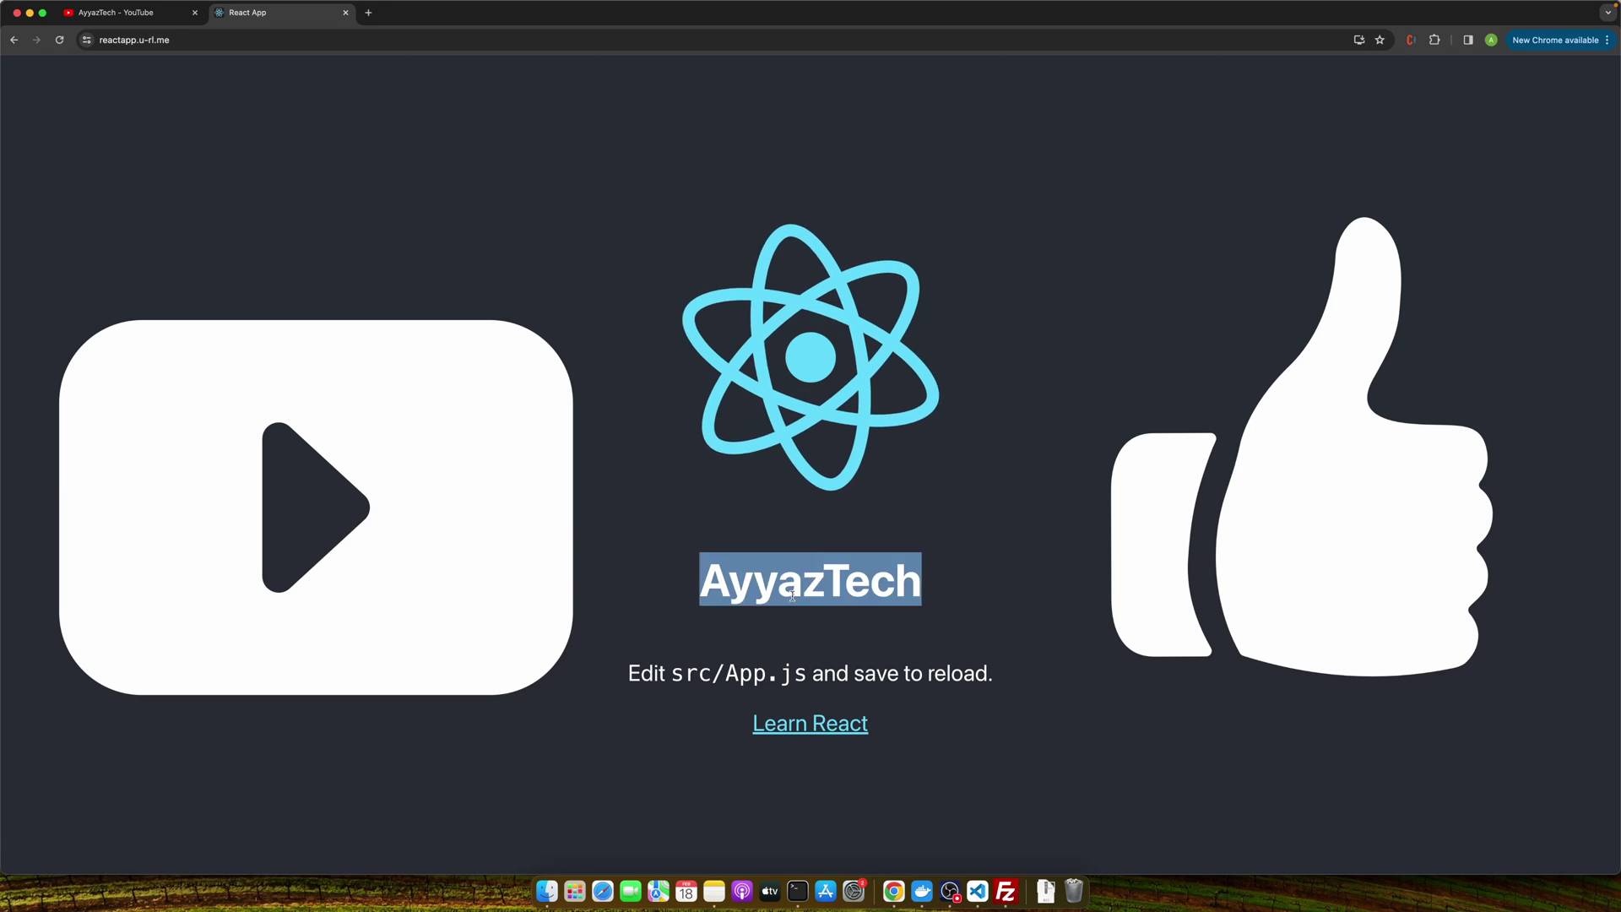
left_click(660, 583)
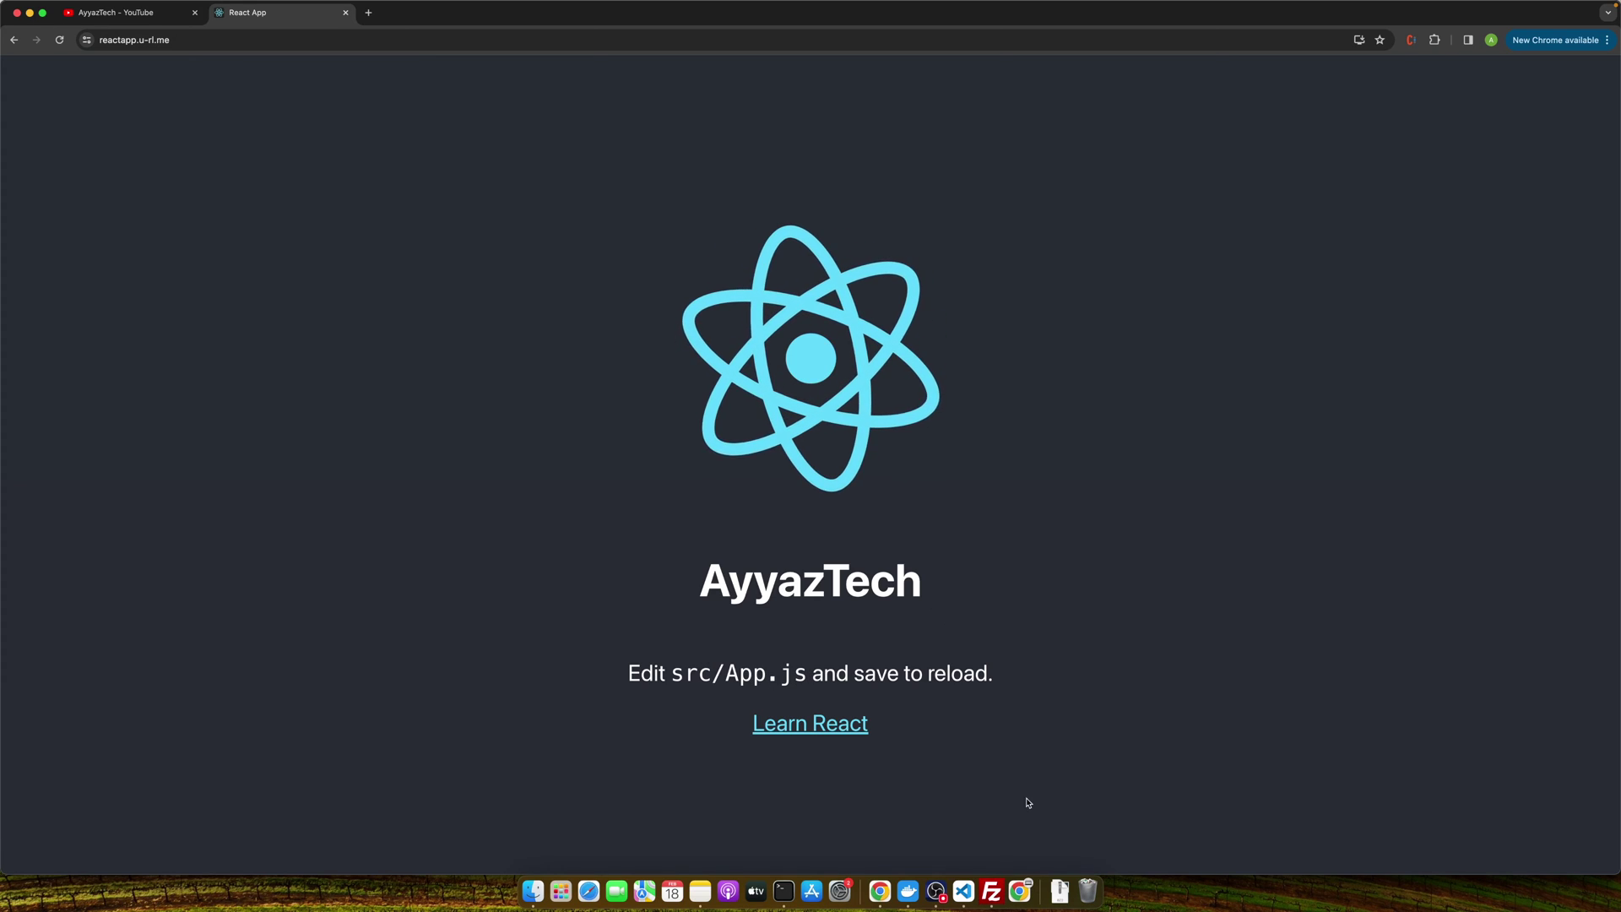
left_click(991, 894)
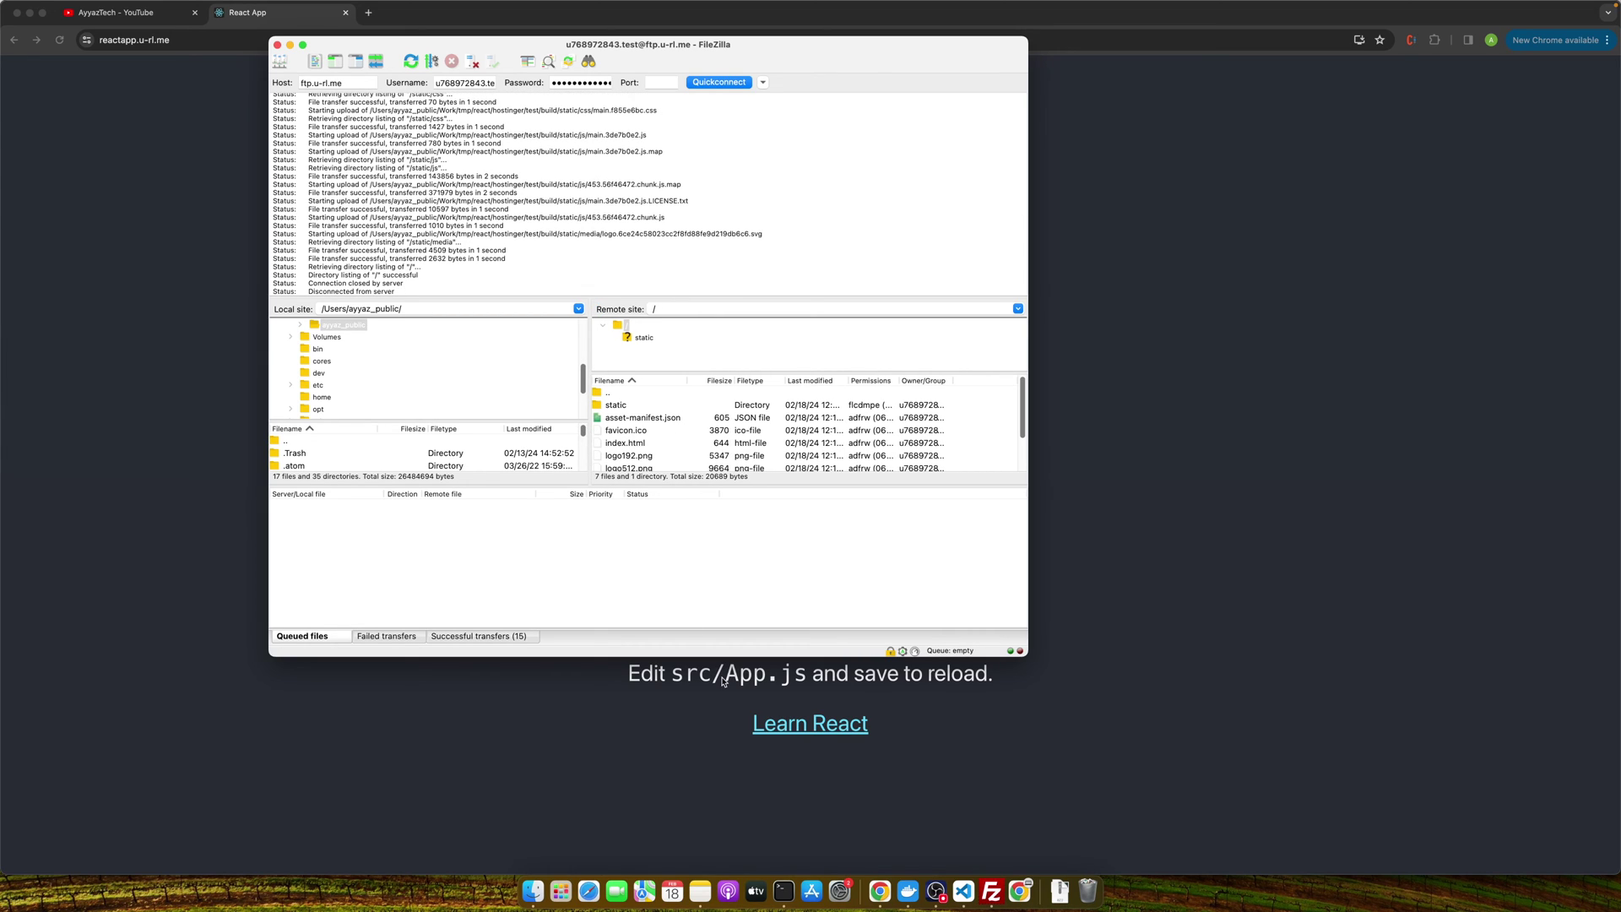
Open the test project's build folder in Finder, select all its items, then switch to Chrome.
left_click(533, 892)
left_click(1408, 478)
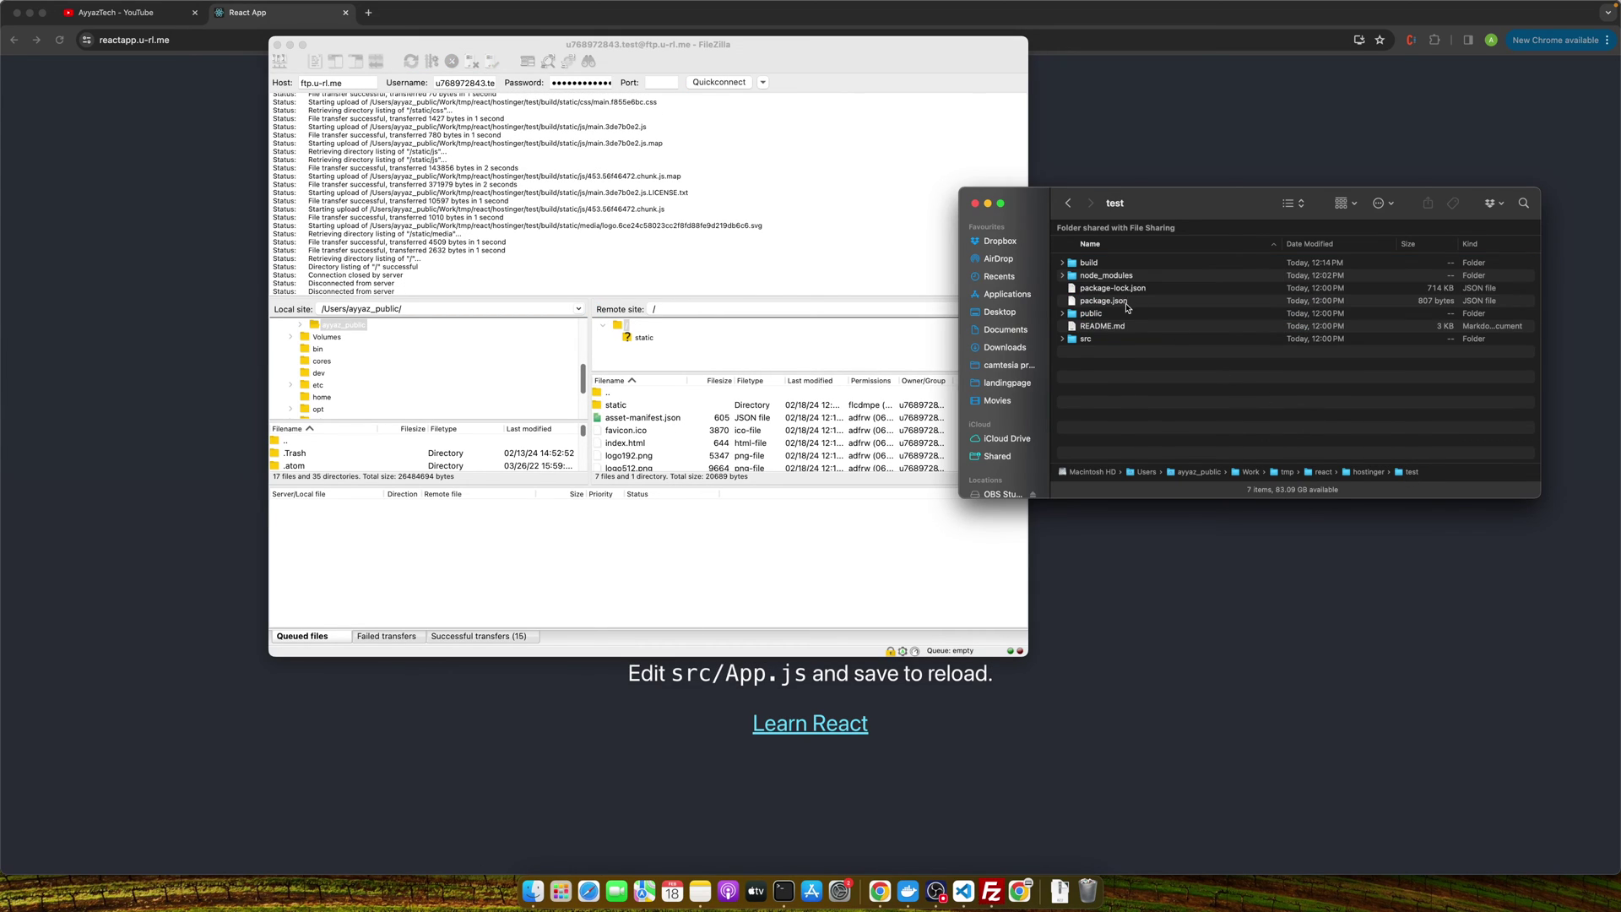
left_click_drag(1090, 264, 1117, 401)
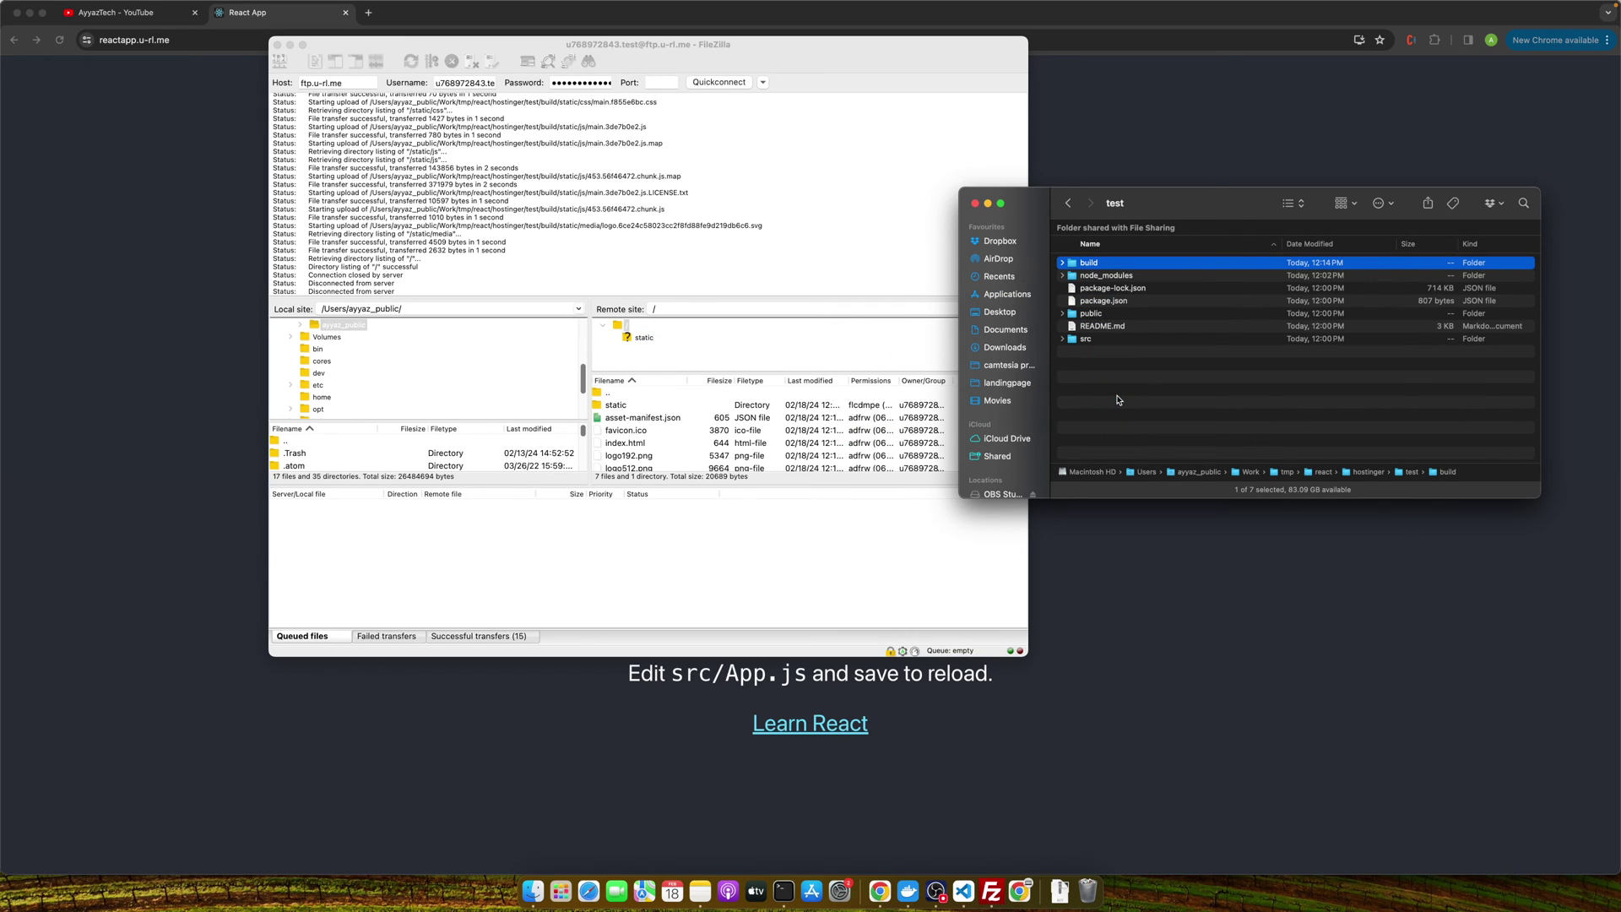
double_click(1083, 266)
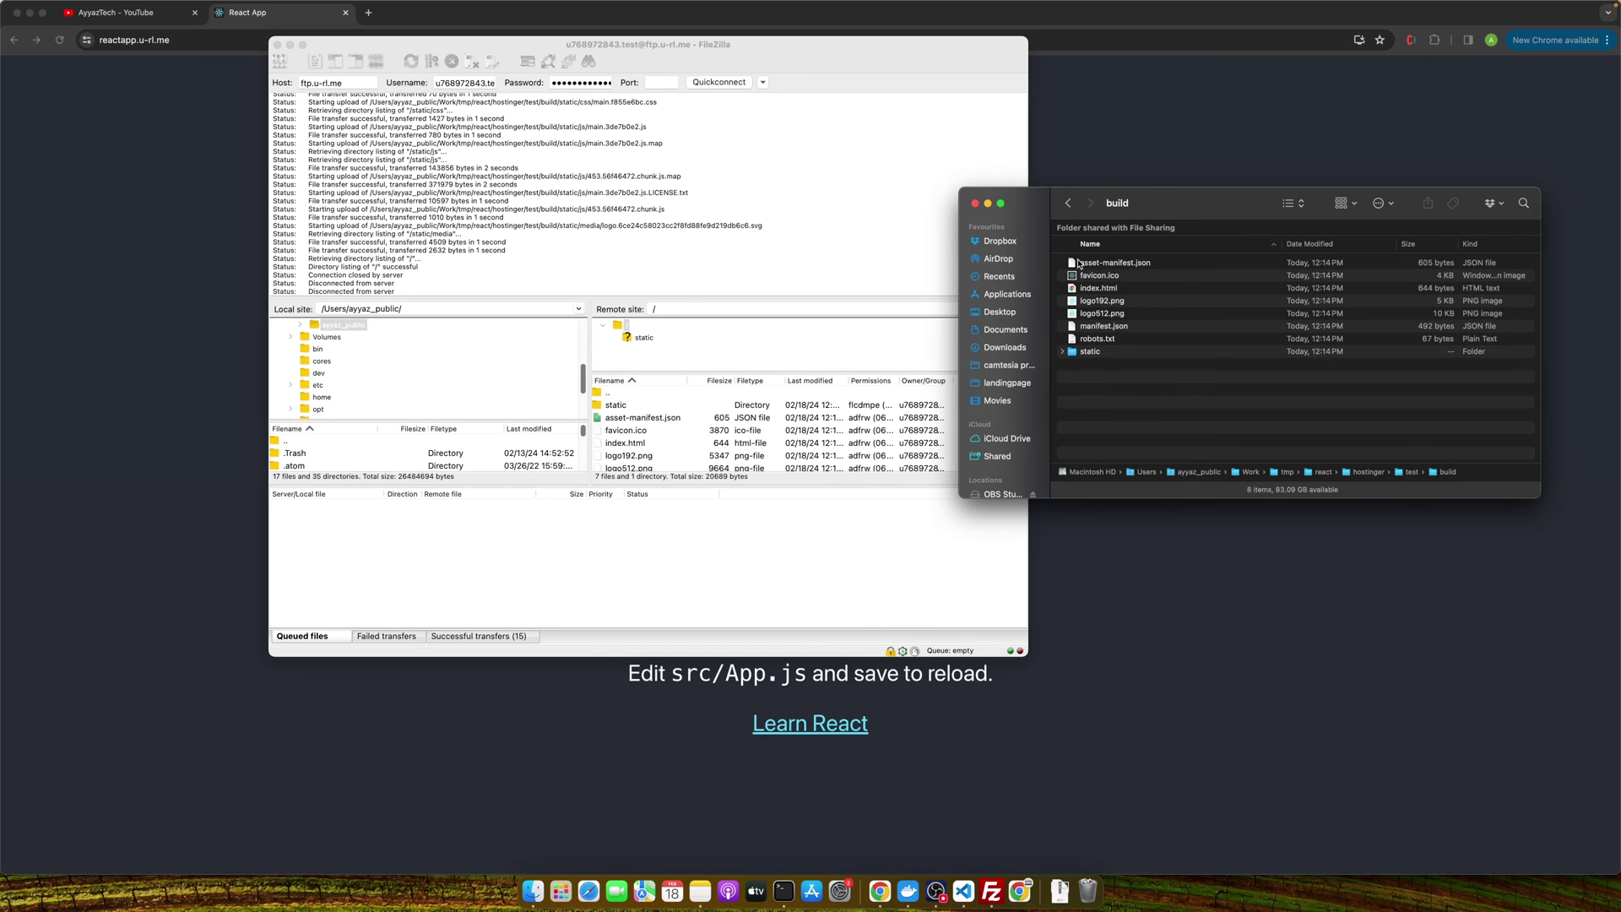
key("super+a")
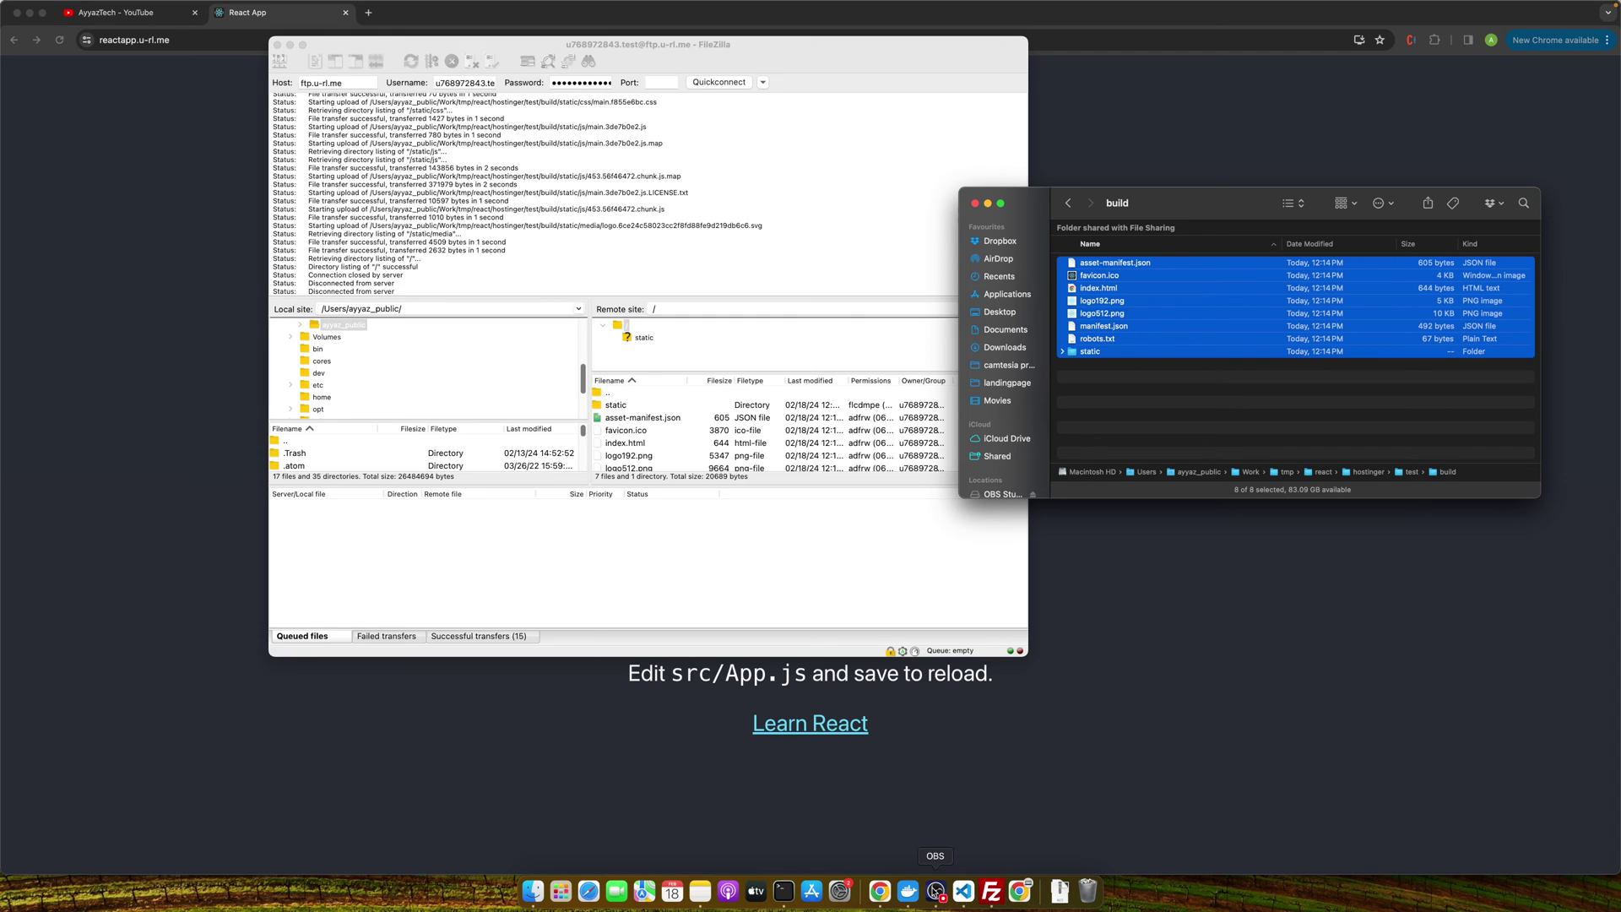
left_click(880, 891)
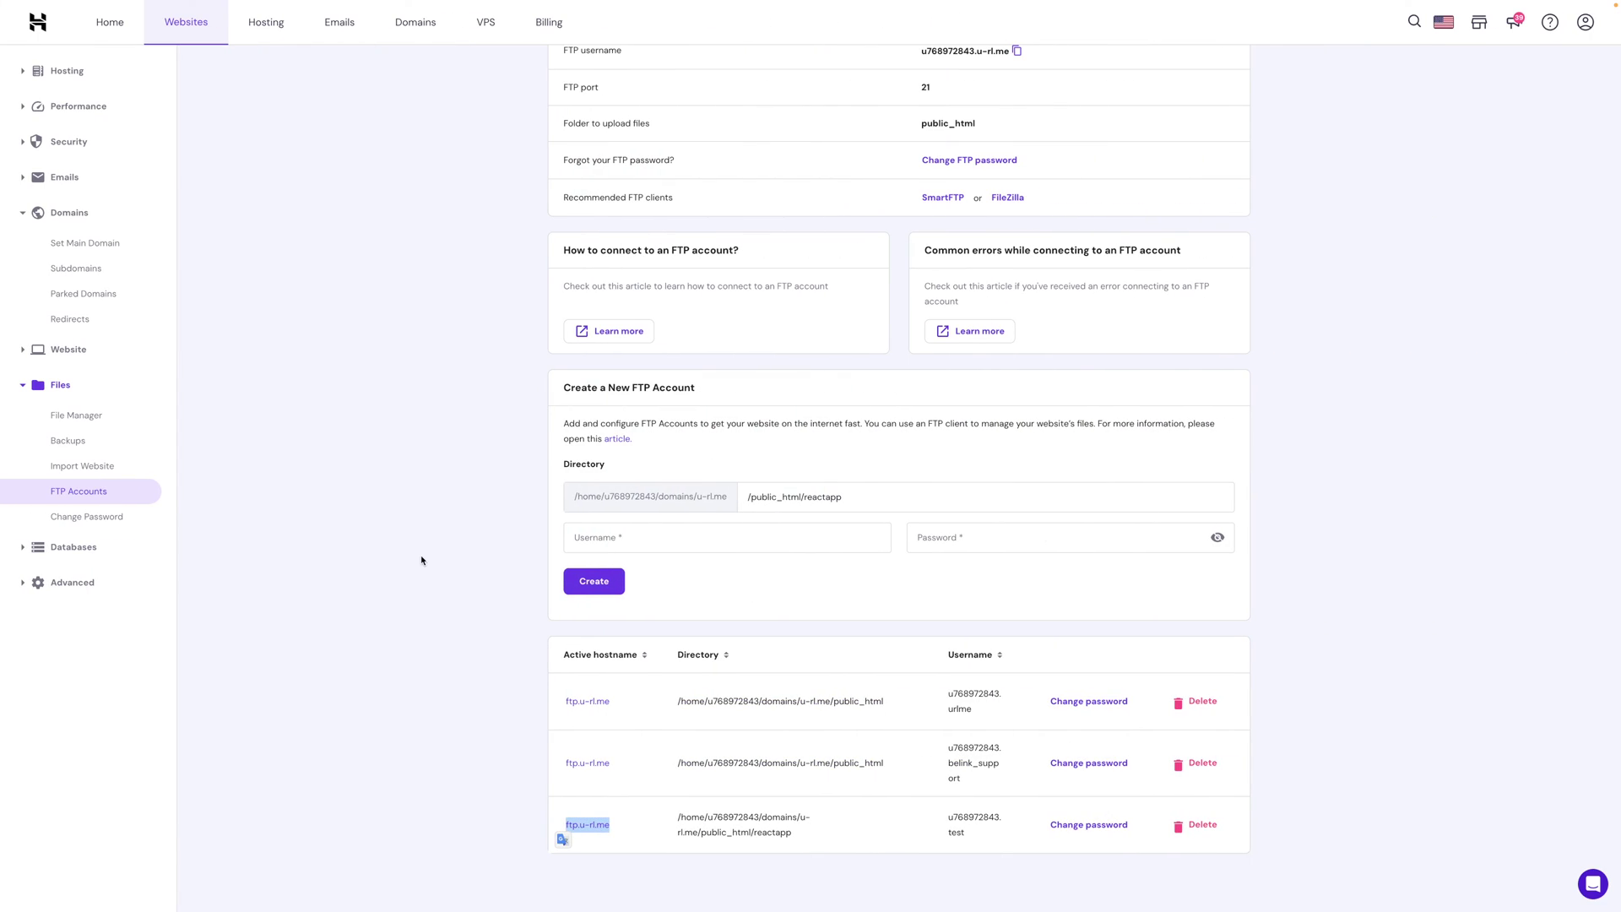